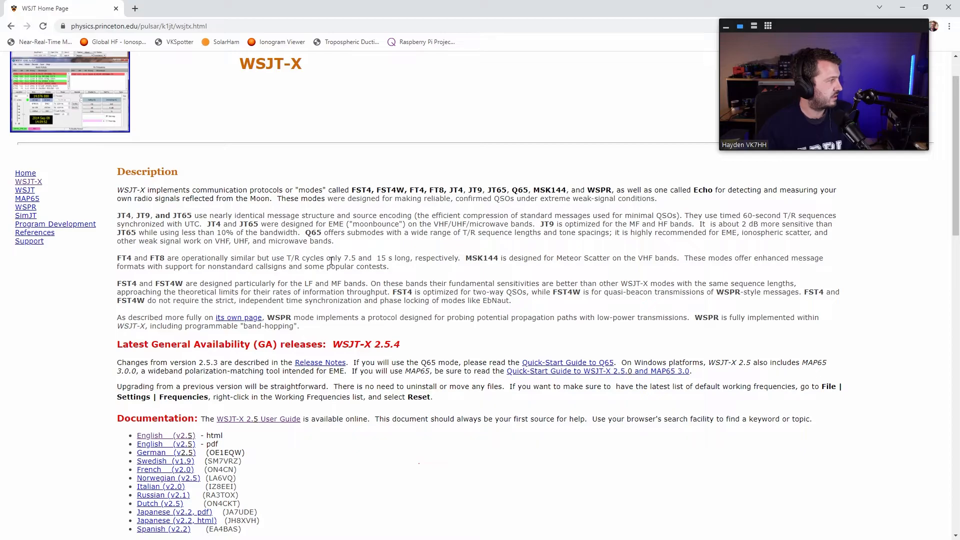
Look through the WSJT-X download page for the 2.5.4 and 2.6.0-rc4 installation packages and the documentation links
{"action": "scroll", "coordinate": [331, 260], "scroll_direction": "down", "scroll_amount": 5}
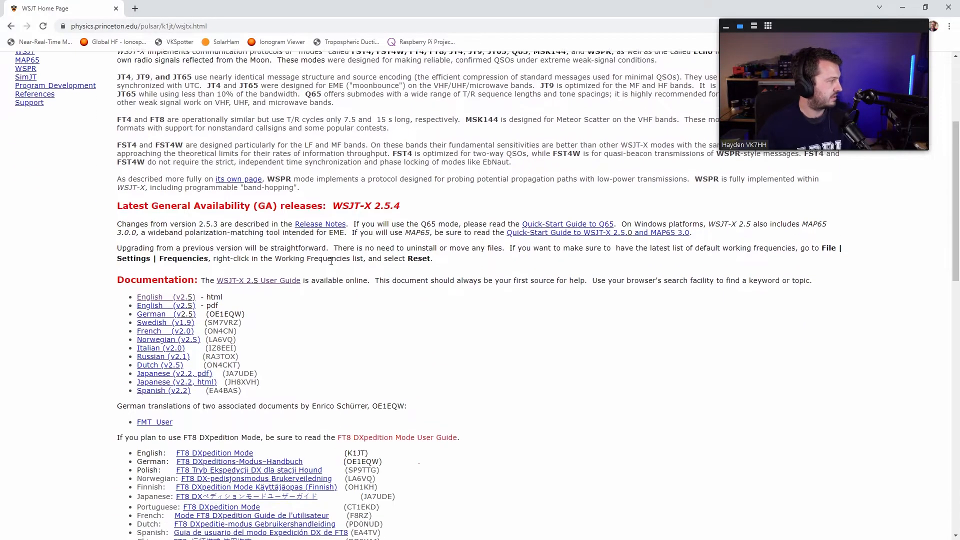
{"action": "scroll", "coordinate": [333, 267], "scroll_direction": "down", "scroll_amount": 8}
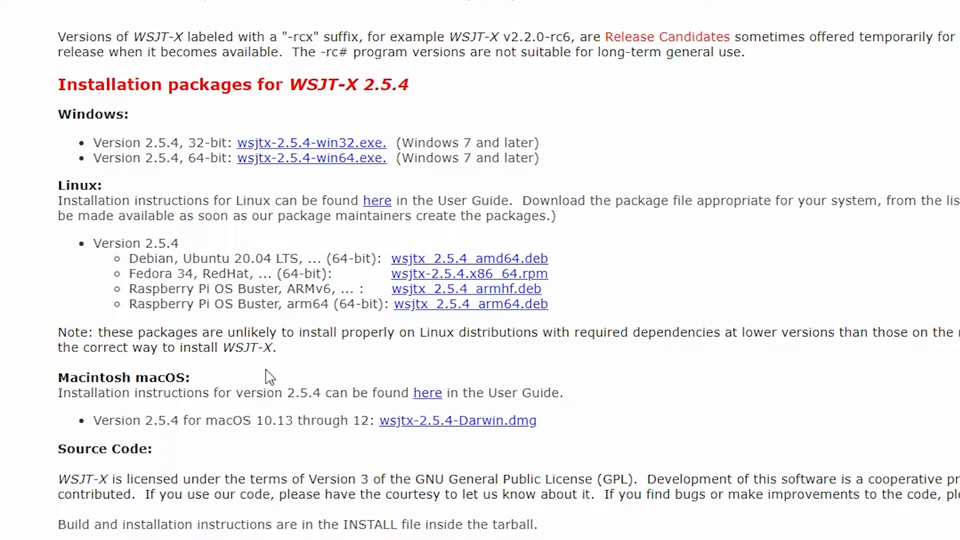
{"action": "scroll", "coordinate": [269, 377], "scroll_direction": "down", "scroll_amount": 2}
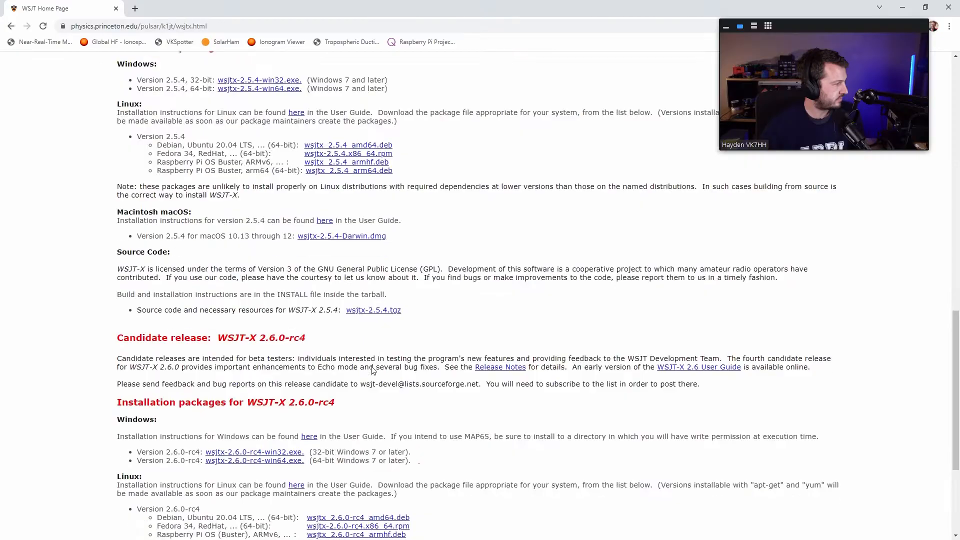
{"action": "scroll", "coordinate": [608, 511], "scroll_direction": "down", "scroll_amount": 4}
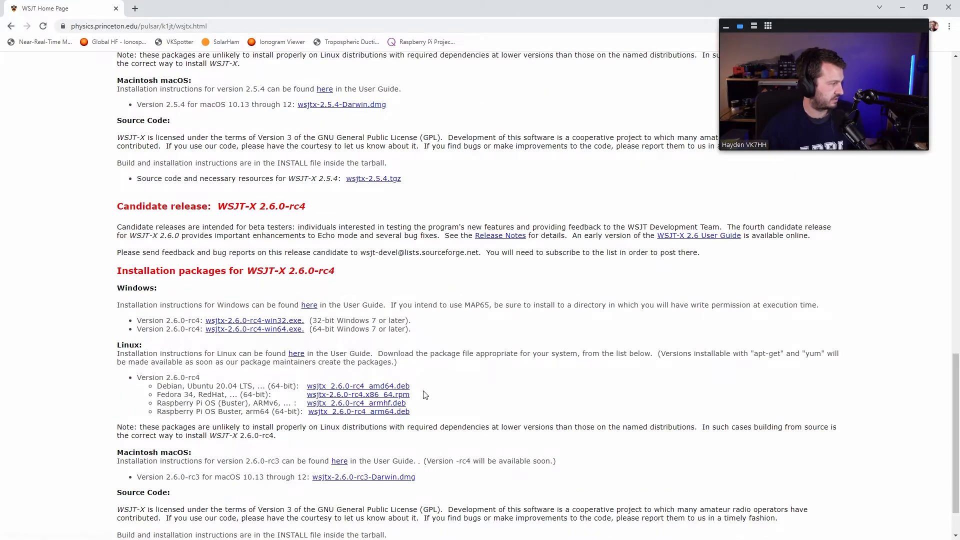
{"action": "scroll", "coordinate": [424, 395], "scroll_direction": "up", "scroll_amount": 13}
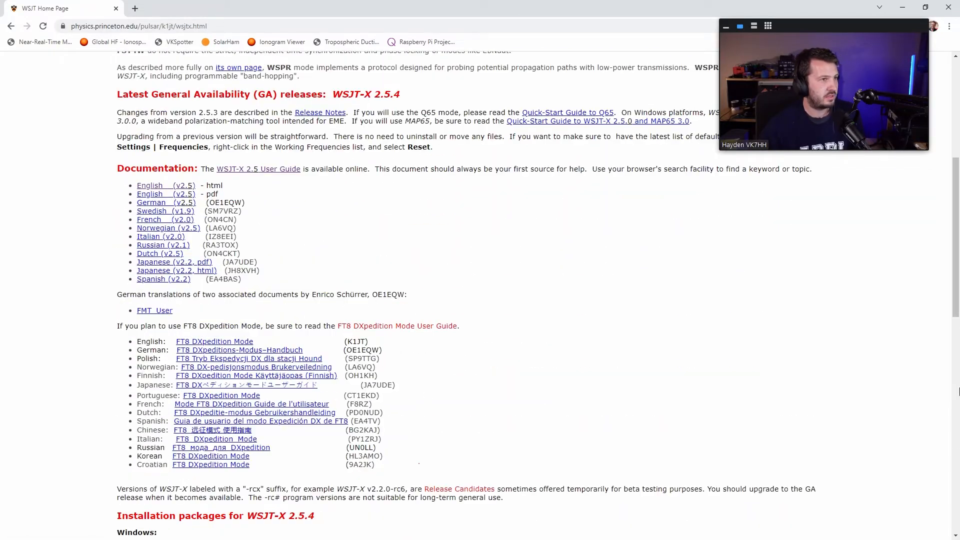
{"action": "scroll", "coordinate": [297, 252], "scroll_direction": "up", "scroll_amount": 4}
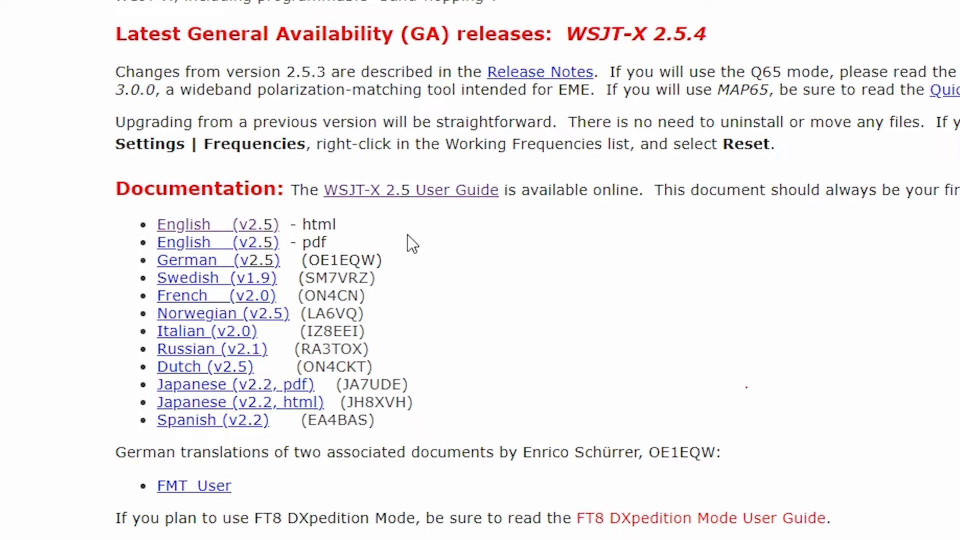
Open the WSJT-X 2.5 User Guide and read through its introduction, including the supported modes and the version 2.5 changes
{"action": "left_click", "coordinate": [440, 199]}
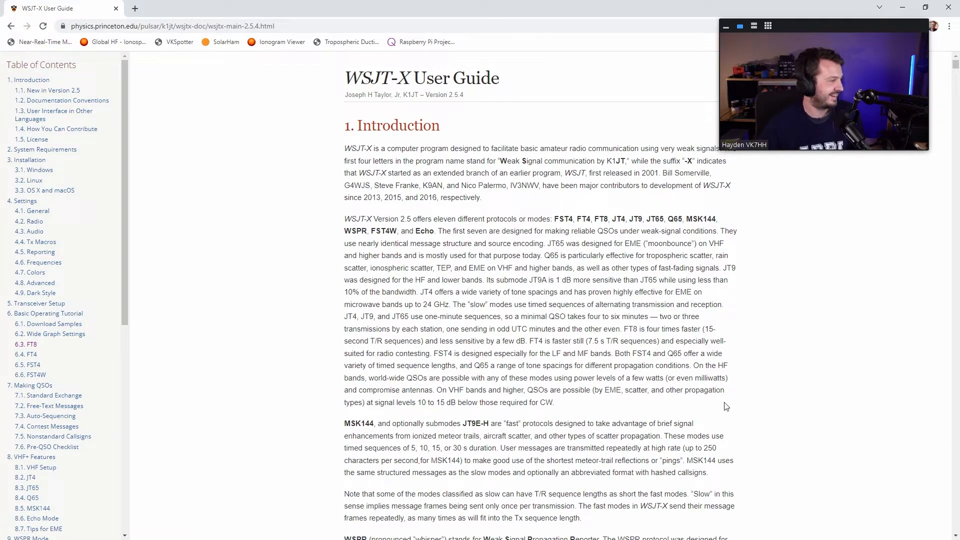
{"action": "left_click_drag", "start_coordinate": [129, 283], "coordinate": [119, 236]}
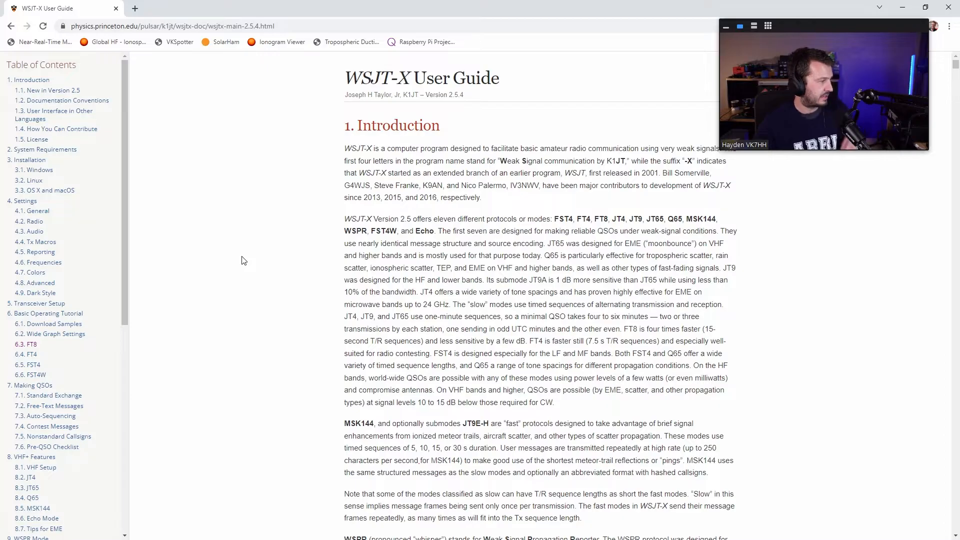
{"action": "scroll", "coordinate": [244, 260], "scroll_direction": "down", "scroll_amount": 2}
{"action": "scroll", "coordinate": [244, 260], "scroll_direction": "up", "scroll_amount": 1}
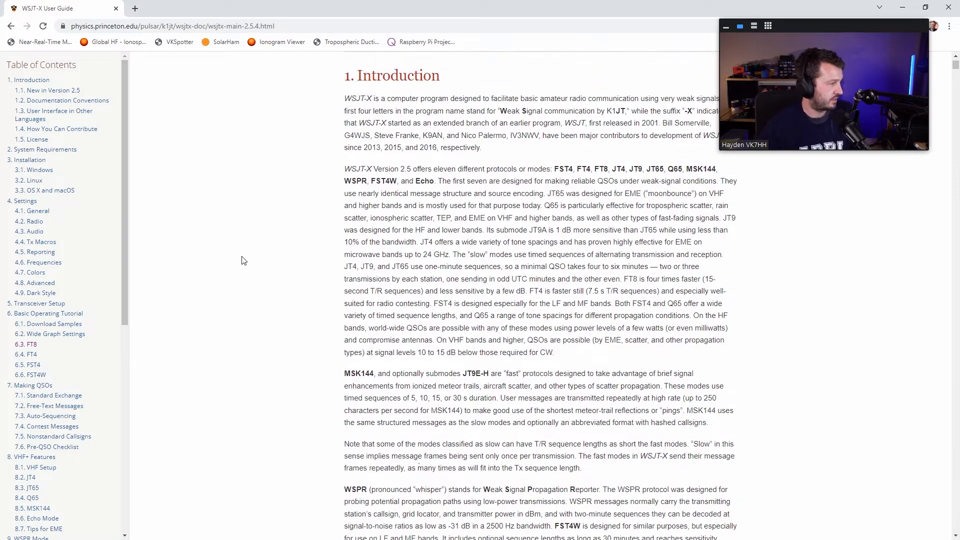
{"action": "scroll", "coordinate": [239, 242], "scroll_direction": "down", "scroll_amount": 1}
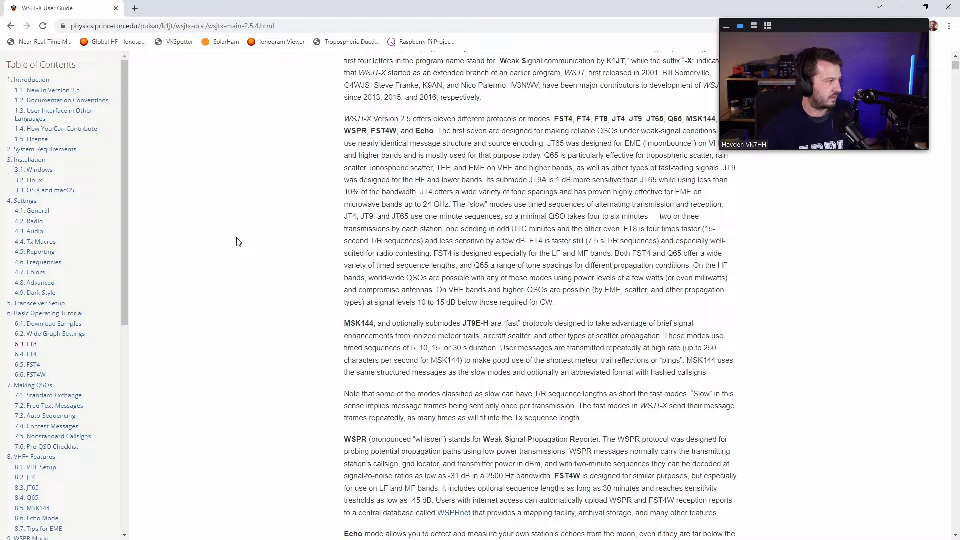
{"action": "scroll", "coordinate": [333, 350], "scroll_direction": "down", "scroll_amount": 1}
{"action": "scroll", "coordinate": [340, 304], "scroll_direction": "down", "scroll_amount": 1}
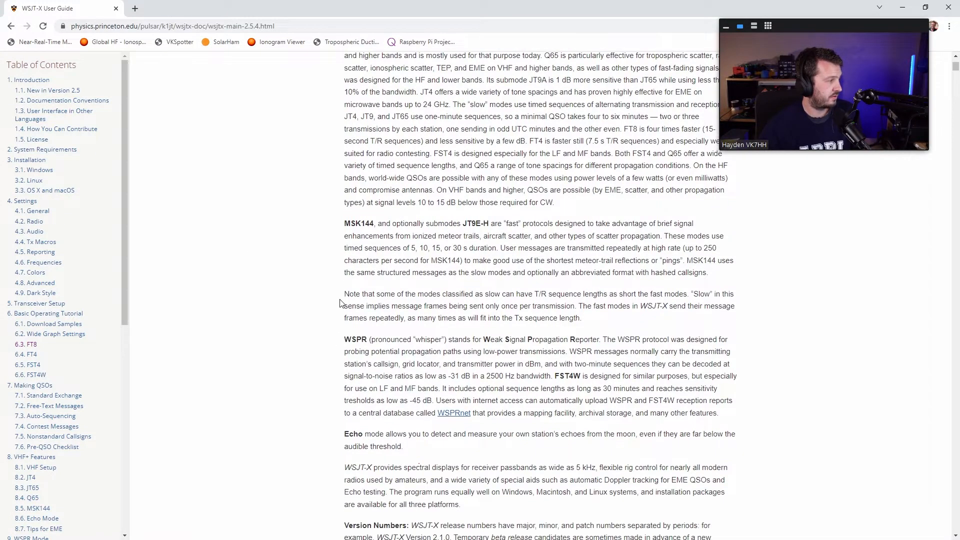
{"action": "scroll", "coordinate": [341, 303], "scroll_direction": "down", "scroll_amount": 1}
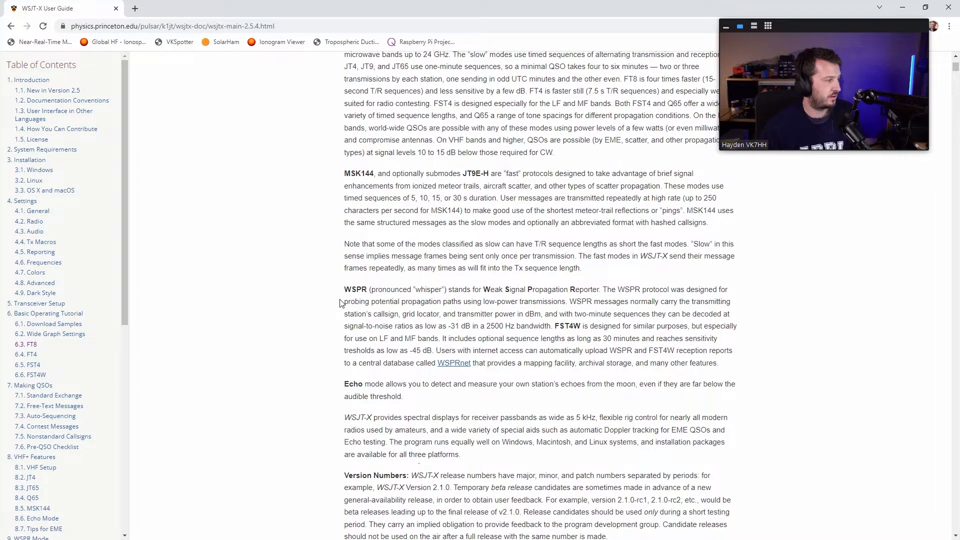
{"action": "scroll", "coordinate": [340, 304], "scroll_direction": "down", "scroll_amount": 10}
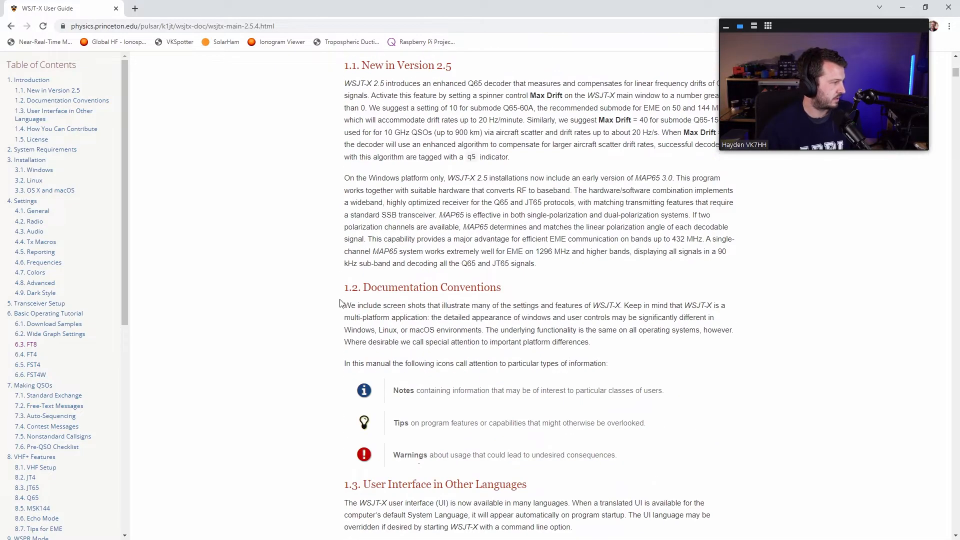
{"action": "scroll", "coordinate": [340, 304], "scroll_direction": "down", "scroll_amount": 4}
{"action": "scroll", "coordinate": [340, 318], "scroll_direction": "up", "scroll_amount": 12}
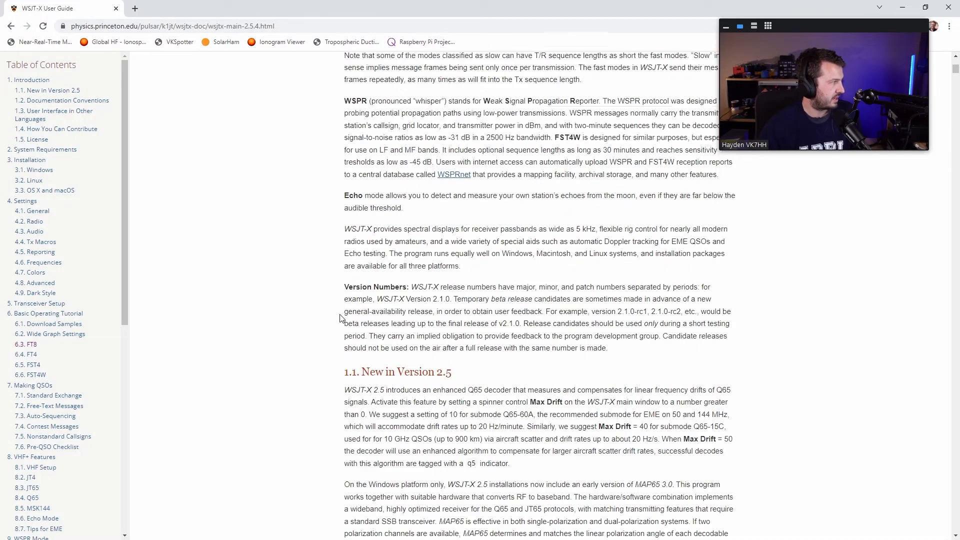
{"action": "scroll", "coordinate": [340, 318], "scroll_direction": "up", "scroll_amount": 8}
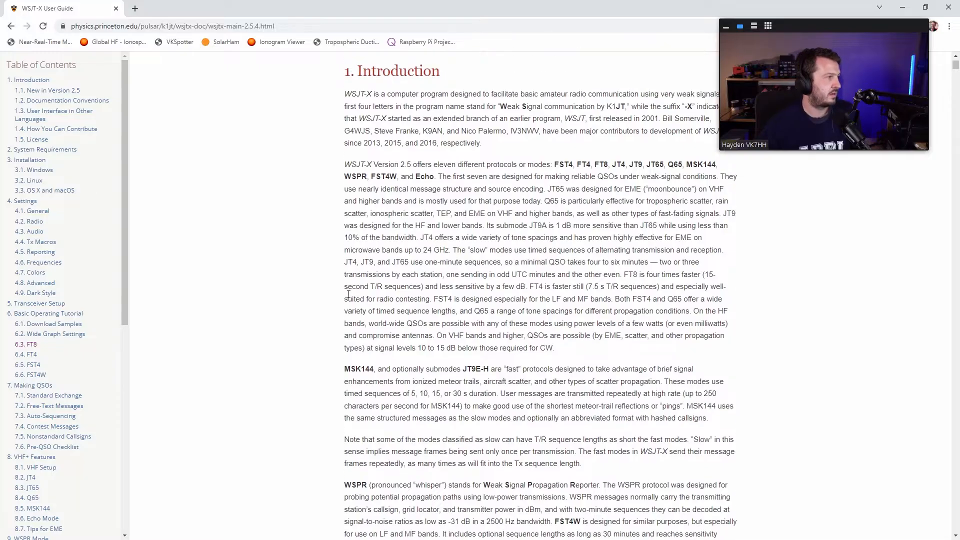
{"action": "scroll", "coordinate": [348, 294], "scroll_direction": "up", "scroll_amount": 1}
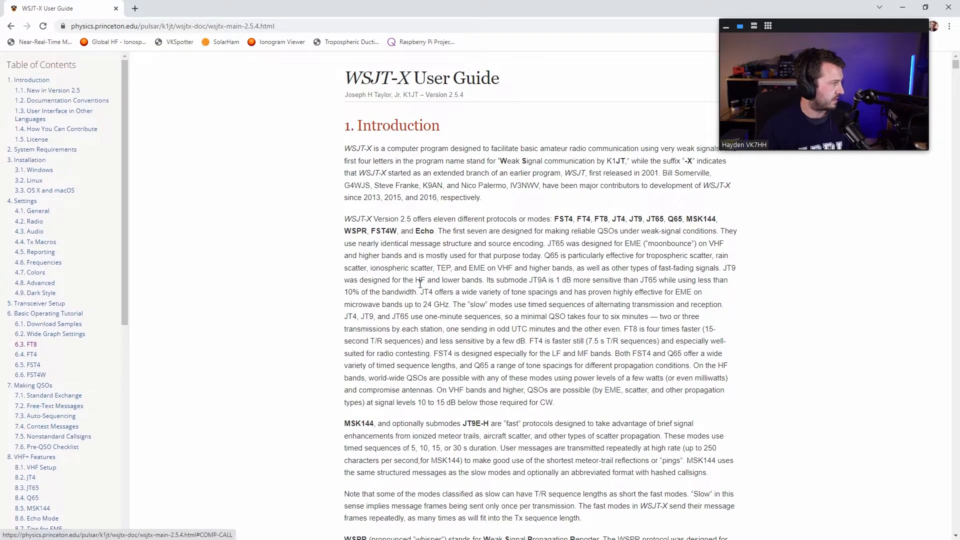
{"action": "left_click", "coordinate": [10, 27]}
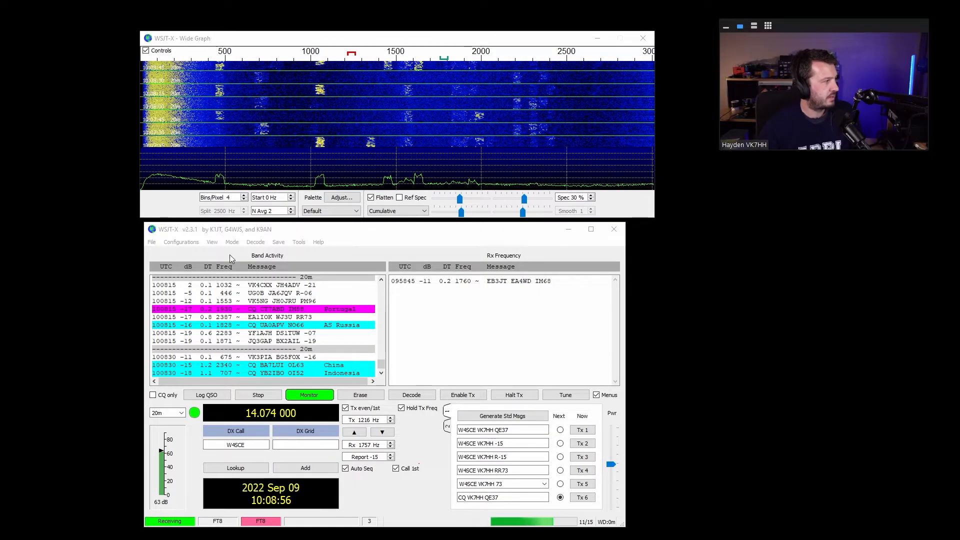
Switch to WSJT-X, open its settings, and place the dialog beside the main window
{"action": "left_click", "coordinate": [151, 242]}
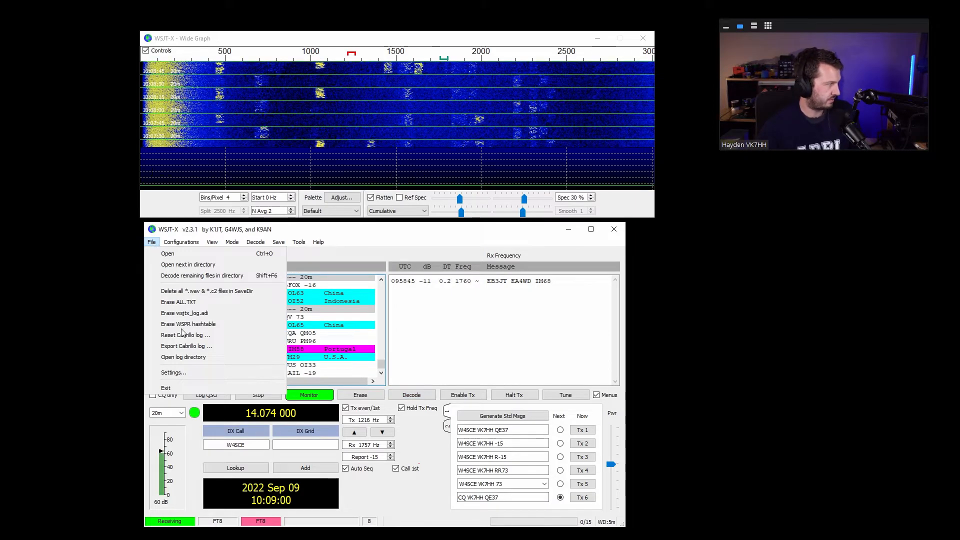
{"action": "left_click", "coordinate": [194, 375]}
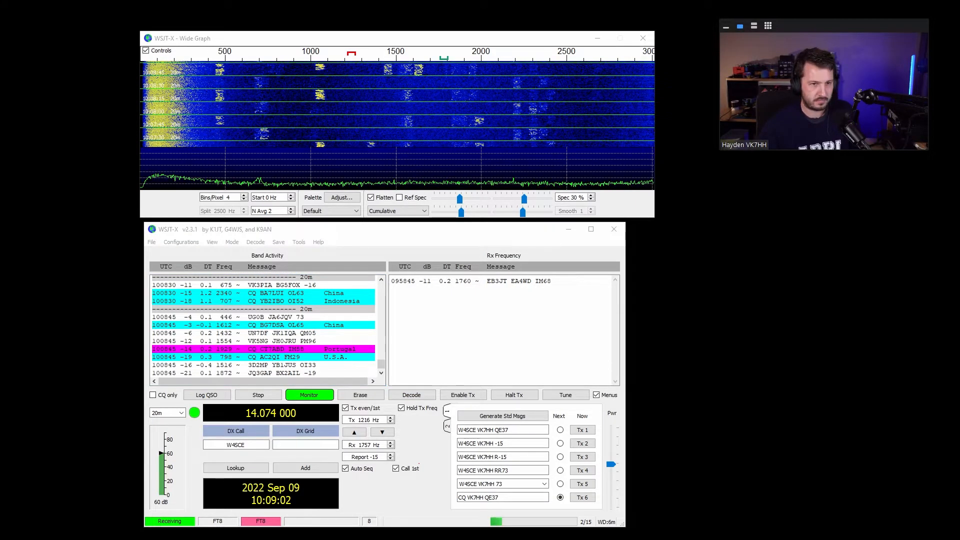
{"action": "left_click_drag", "start_coordinate": [531, 240], "coordinate": [685, 209]}
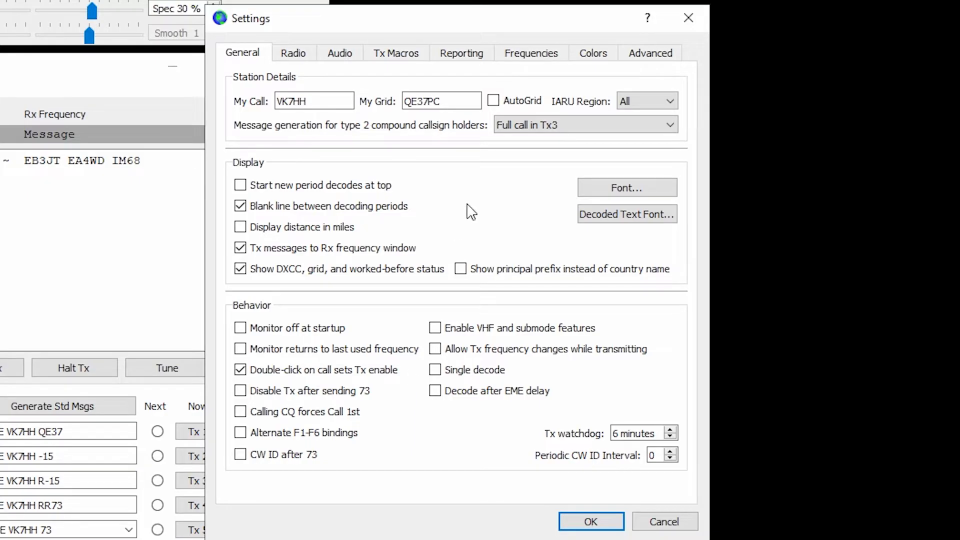
{"action": "left_click_drag", "start_coordinate": [463, 23], "coordinate": [429, 22]}
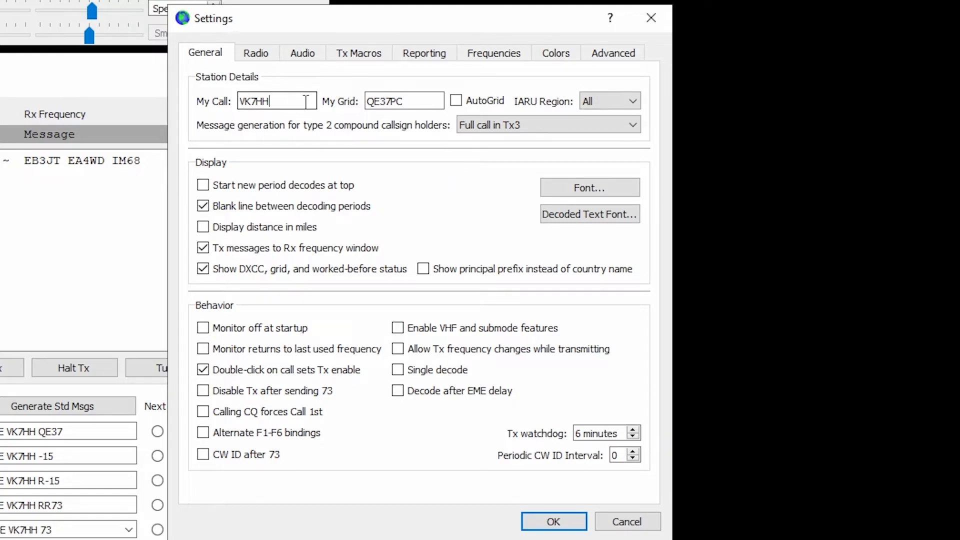
Review the station callsign and grid locator entered in the general station details
{"action": "left_click_drag", "start_coordinate": [423, 101], "coordinate": [367, 101]}
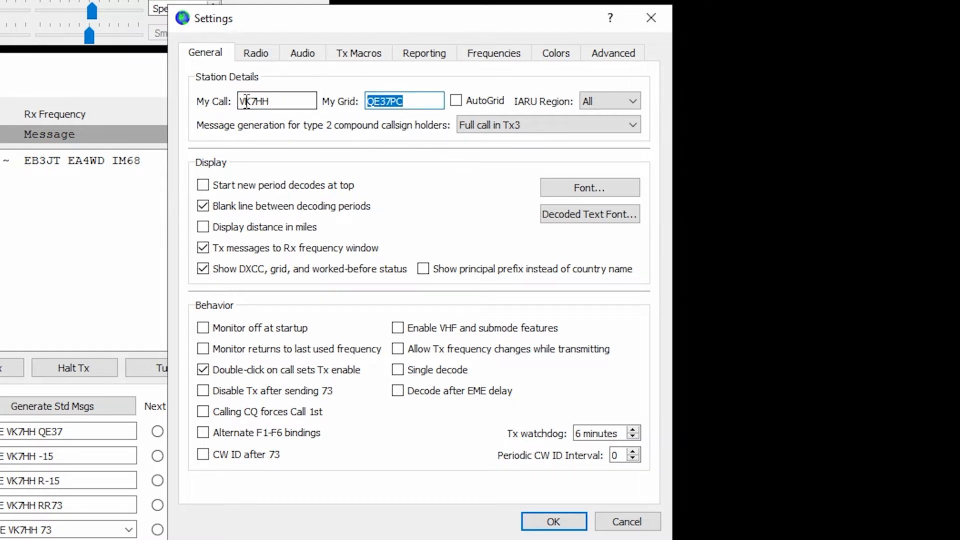
{"action": "left_click_drag", "start_coordinate": [246, 102], "coordinate": [280, 101]}
{"action": "left_click", "coordinate": [280, 102]}
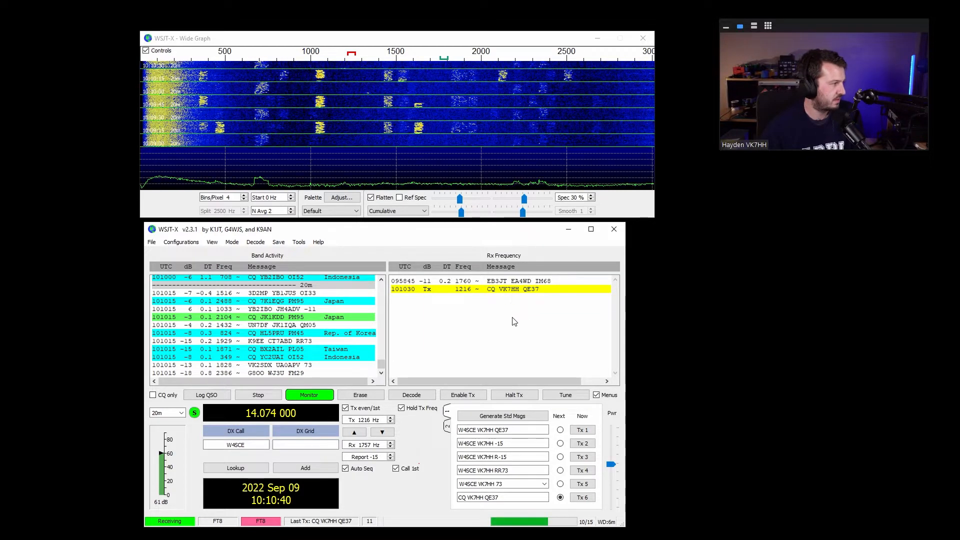
Reopen the settings and check the Tx watchdog time in the general behavior options
{"action": "left_click", "coordinate": [152, 242]}
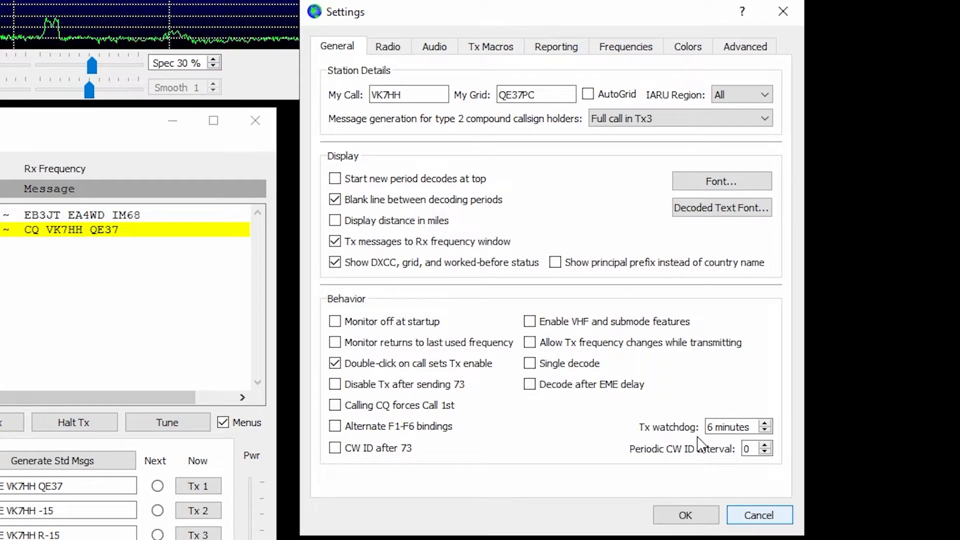
{"action": "left_click", "coordinate": [716, 429]}
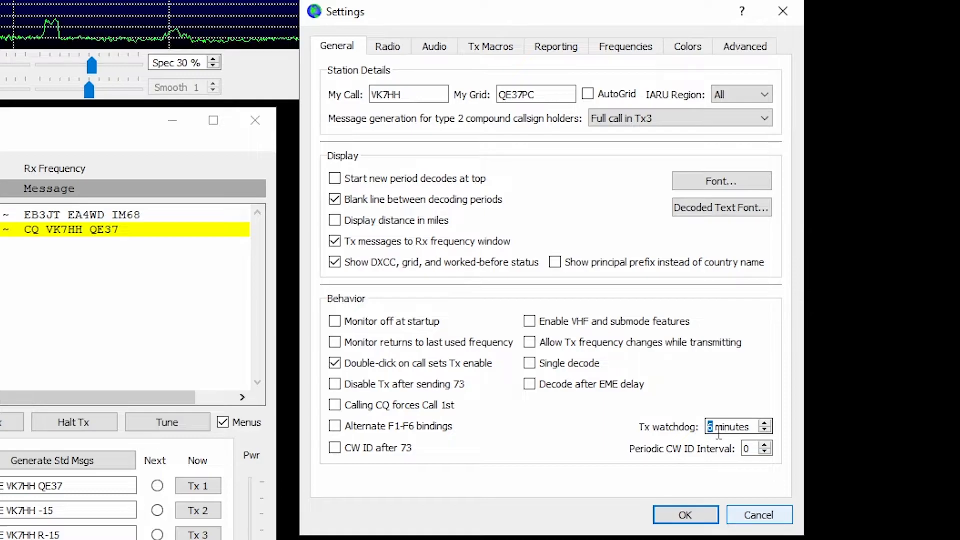
{"action": "left_click", "coordinate": [719, 432]}
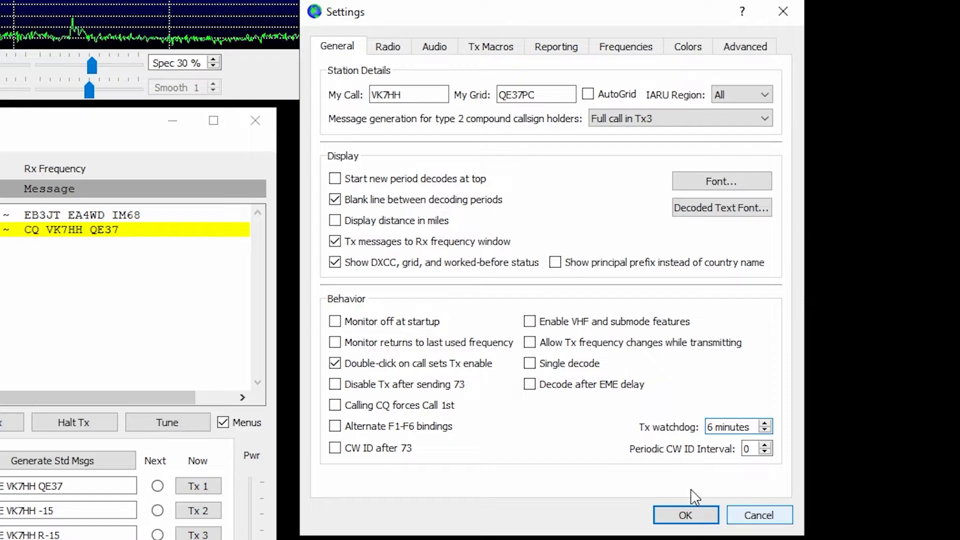
Display the radio settings to review the rig selection, CAT control and PTT method
{"action": "left_click", "coordinate": [388, 46]}
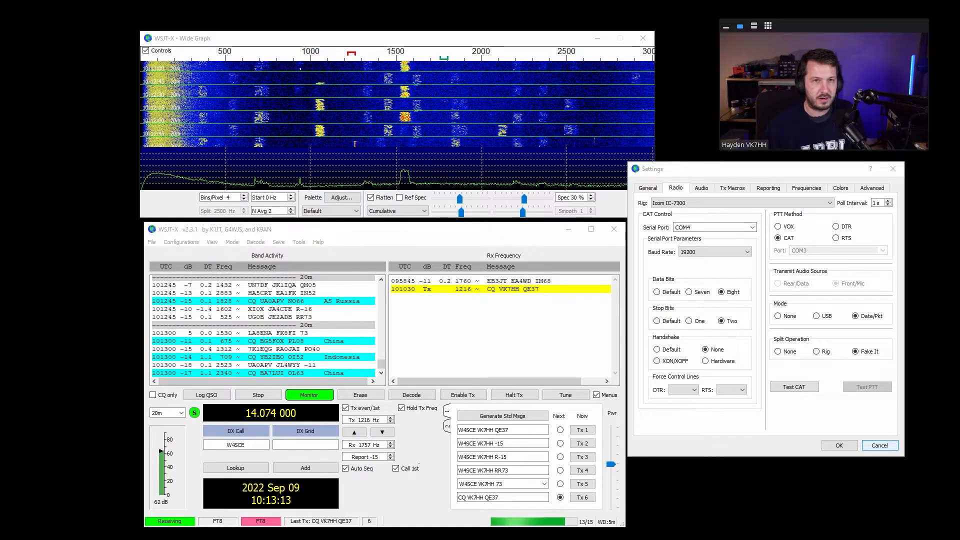
{"action": "left_click_drag", "start_coordinate": [615, 186], "coordinate": [592, 186]}
{"action": "left_click", "coordinate": [790, 178]}
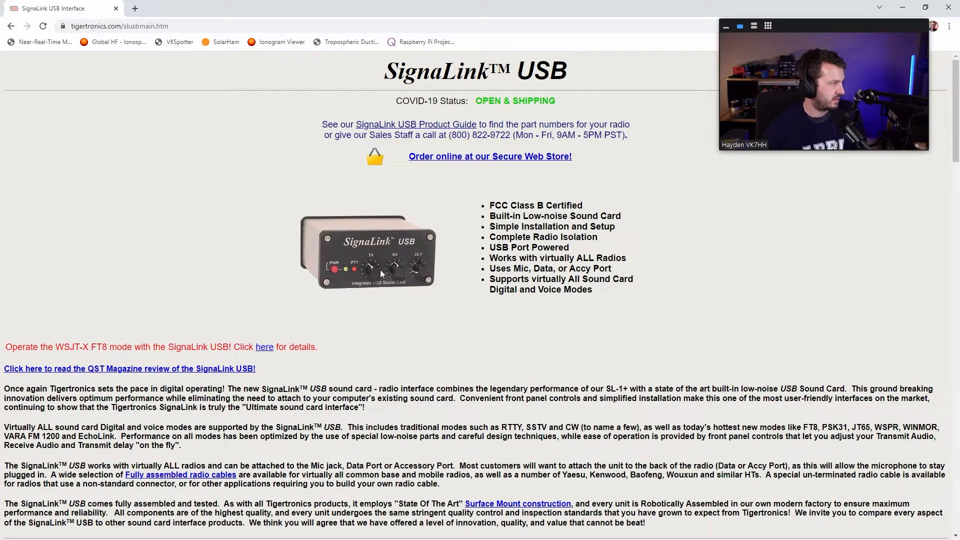
Look over the SignaLink USB interface's product page and its feature list in the browser, and close the page
{"action": "scroll", "coordinate": [403, 297], "scroll_direction": "down", "scroll_amount": 1}
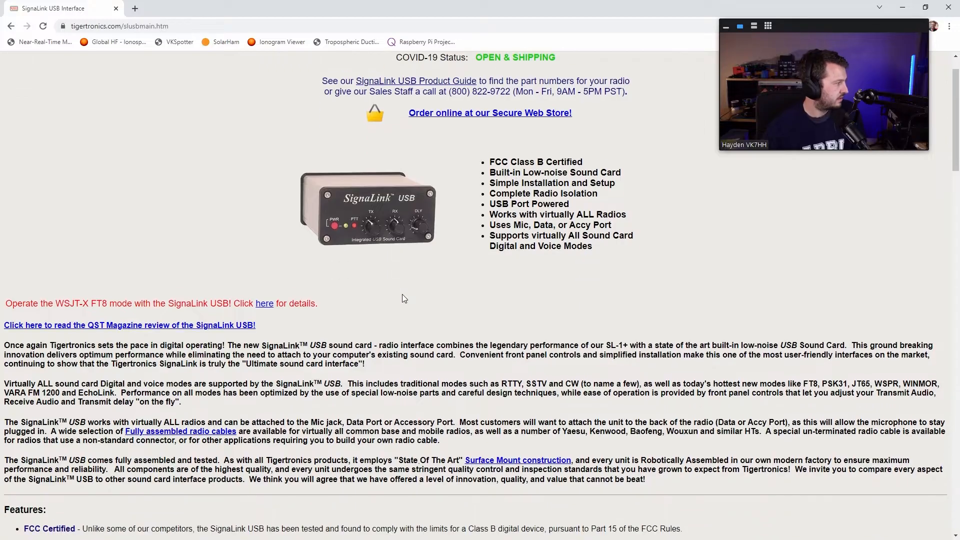
{"action": "scroll", "coordinate": [383, 242], "scroll_direction": "up", "scroll_amount": 1}
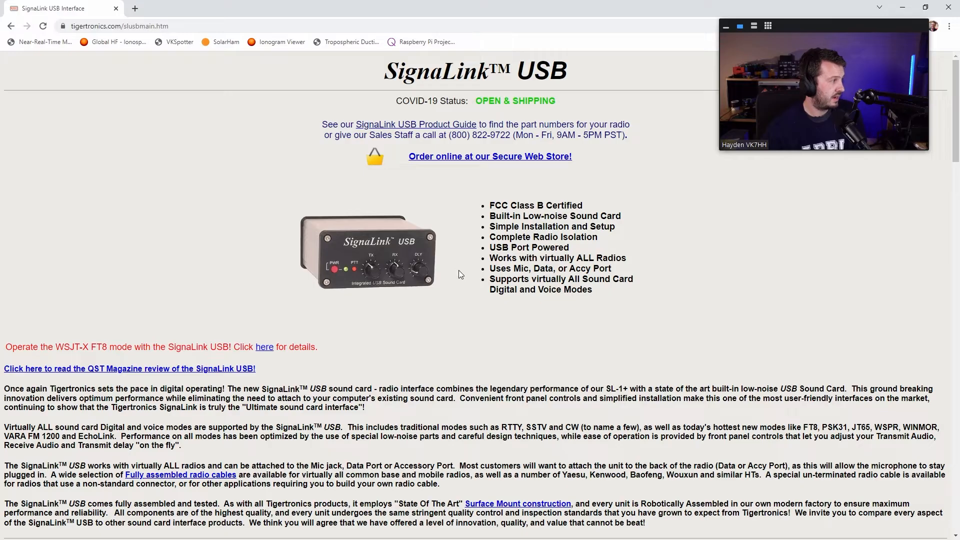
{"action": "scroll", "coordinate": [442, 318], "scroll_direction": "down", "scroll_amount": 6}
{"action": "scroll", "coordinate": [424, 257], "scroll_direction": "up", "scroll_amount": 6}
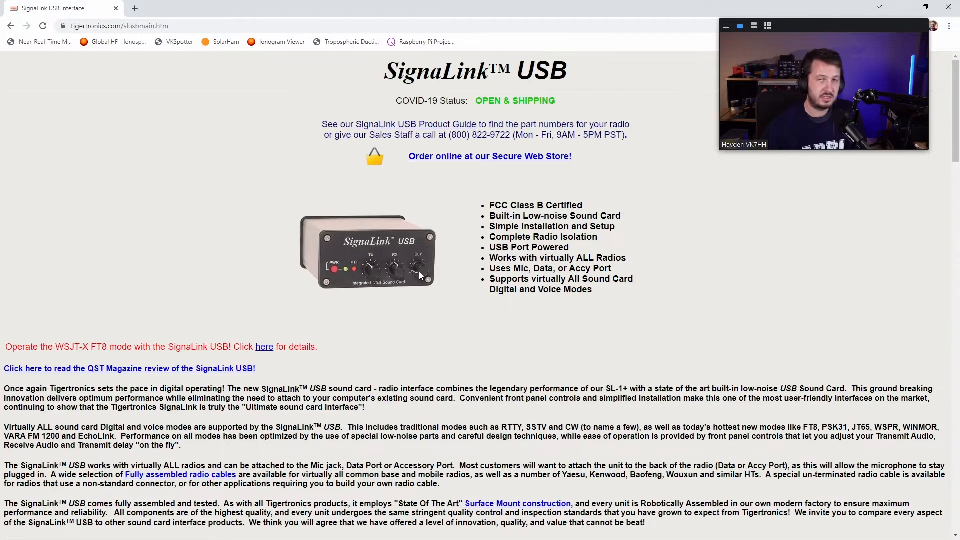
{"action": "scroll", "coordinate": [413, 320], "scroll_direction": "down", "scroll_amount": 8}
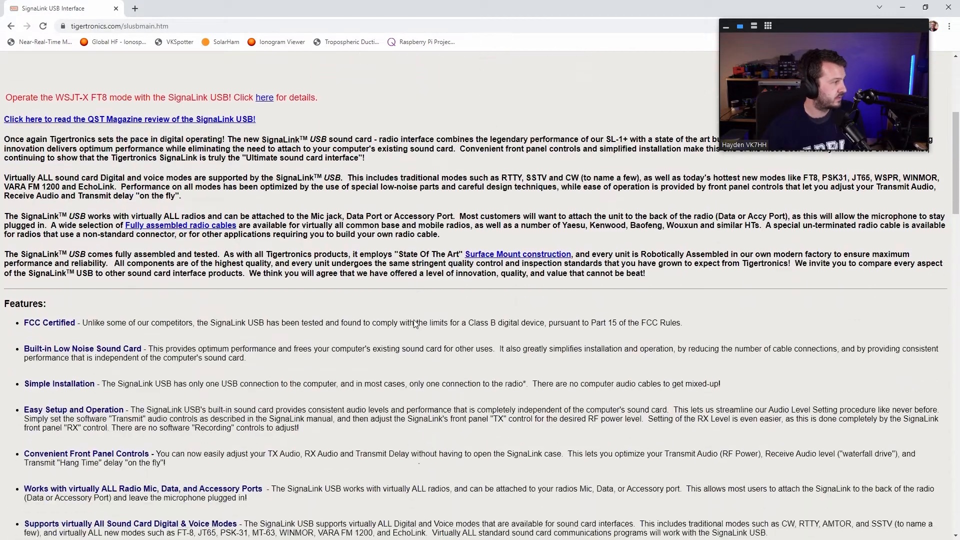
{"action": "scroll", "coordinate": [413, 320], "scroll_direction": "up", "scroll_amount": 8}
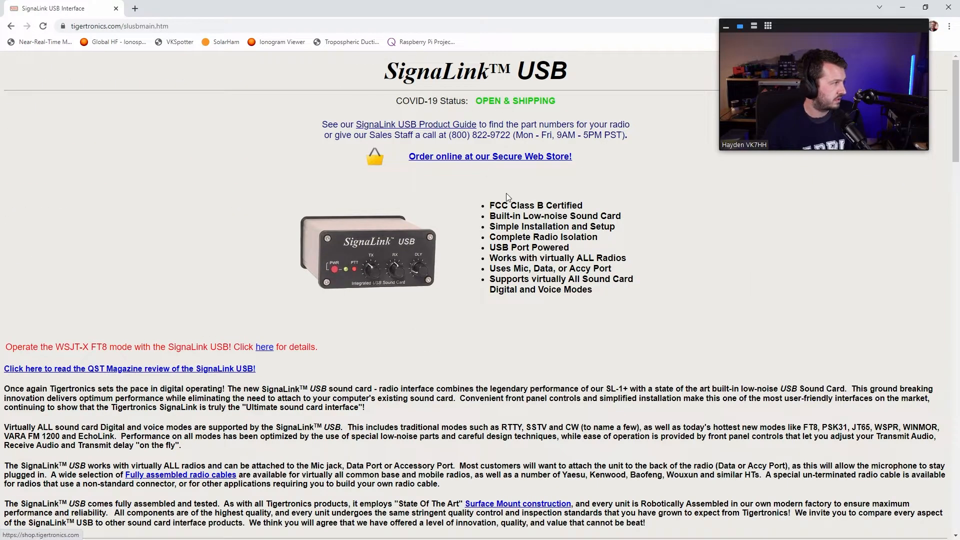
{"action": "left_click", "coordinate": [117, 9]}
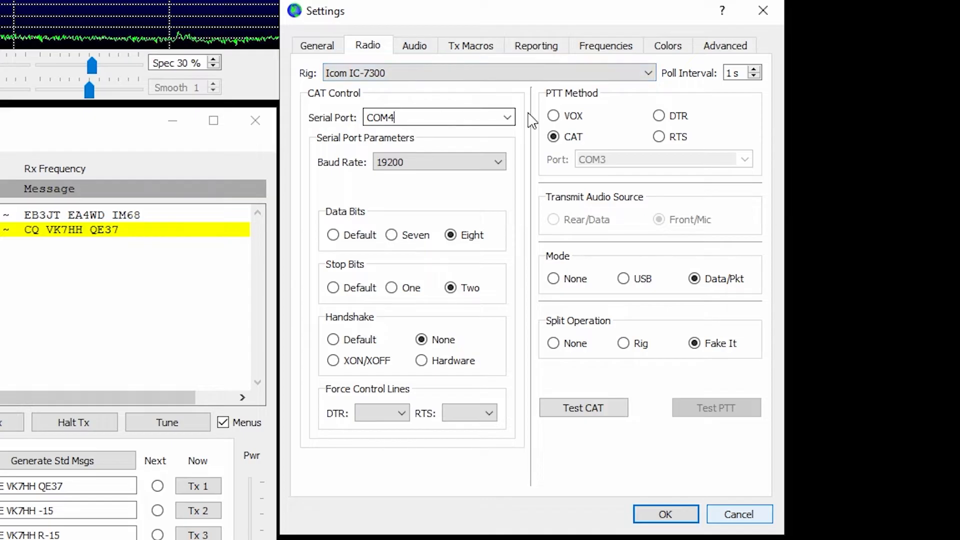
Look through the available CAT control serial ports and choose COM4
{"action": "left_click", "coordinate": [508, 117]}
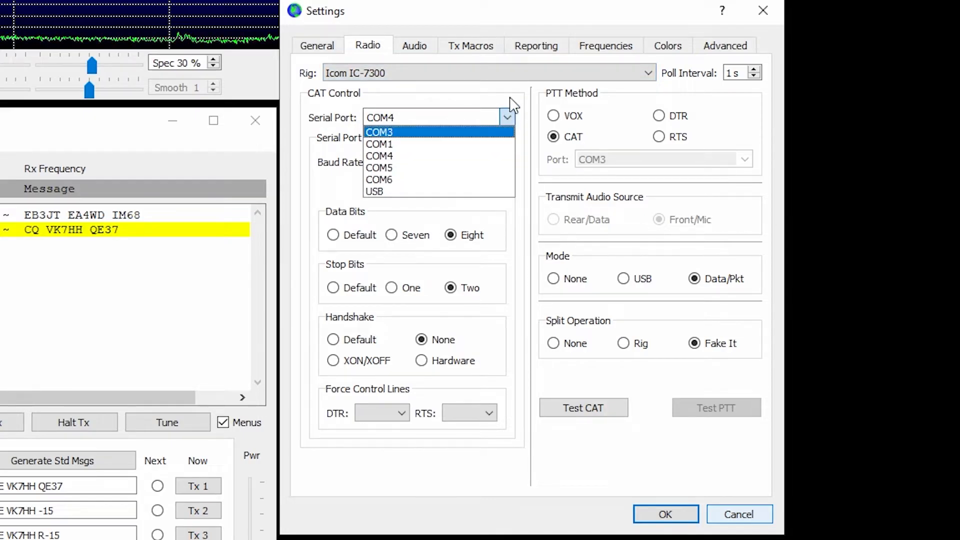
{"action": "left_click", "coordinate": [509, 96]}
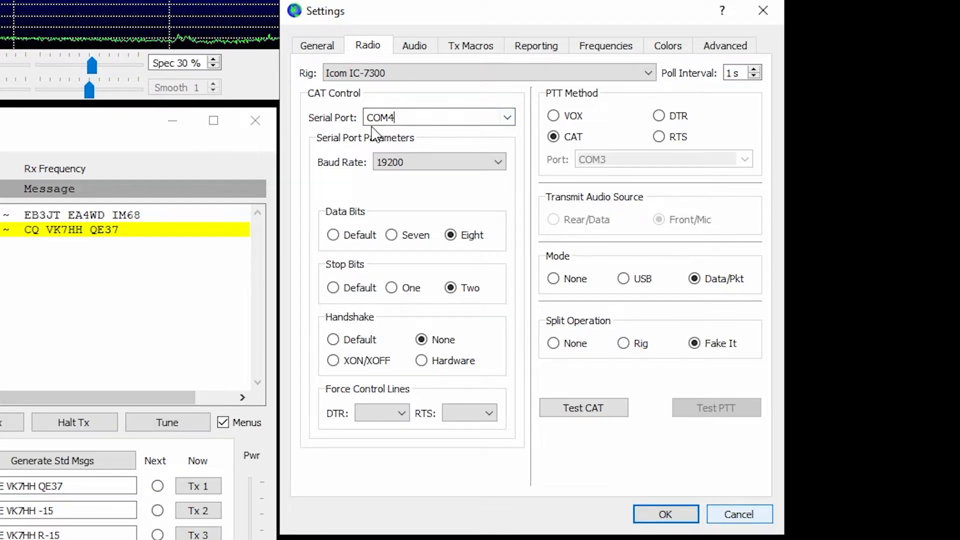
{"action": "left_click", "coordinate": [509, 117]}
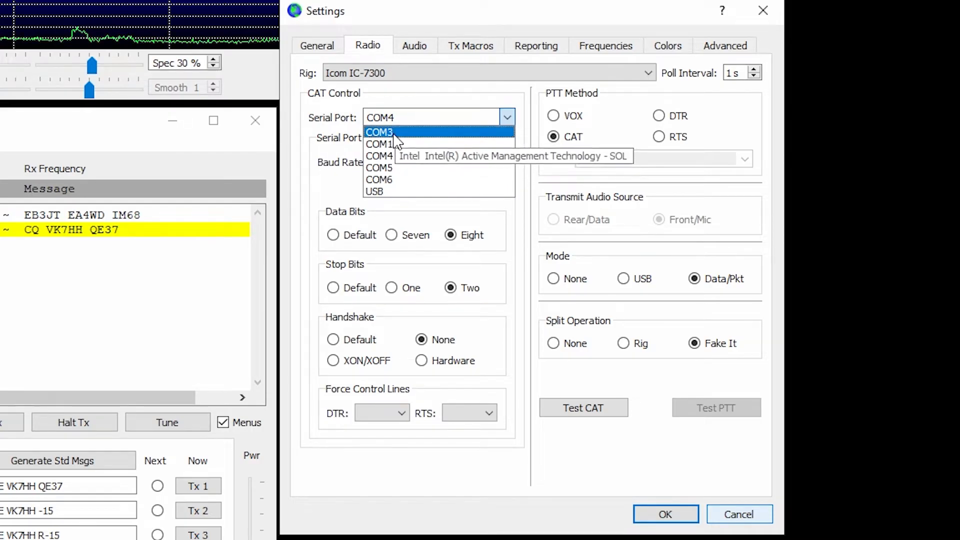
{"action": "left_click", "coordinate": [383, 156]}
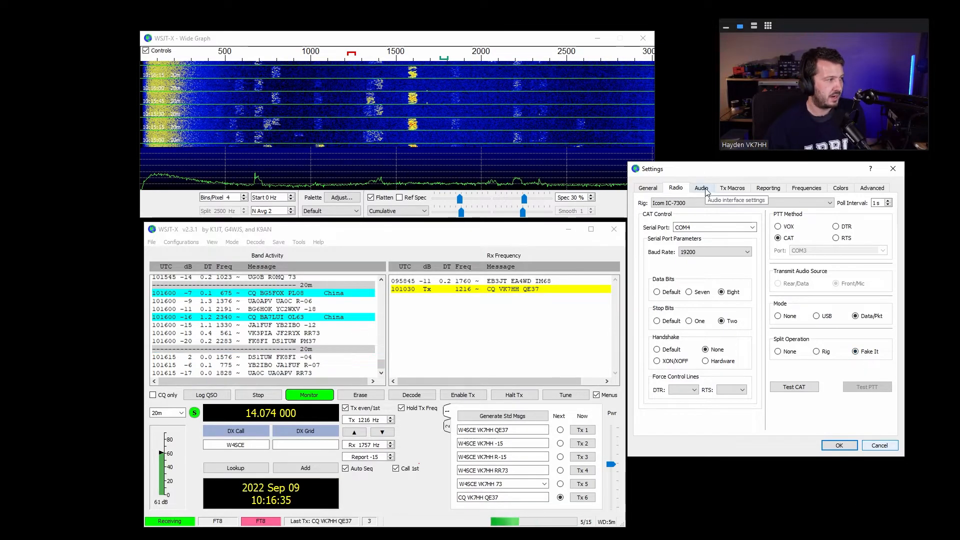
Display the audio settings and review the available soundcard input and output devices
{"action": "left_click", "coordinate": [702, 188]}
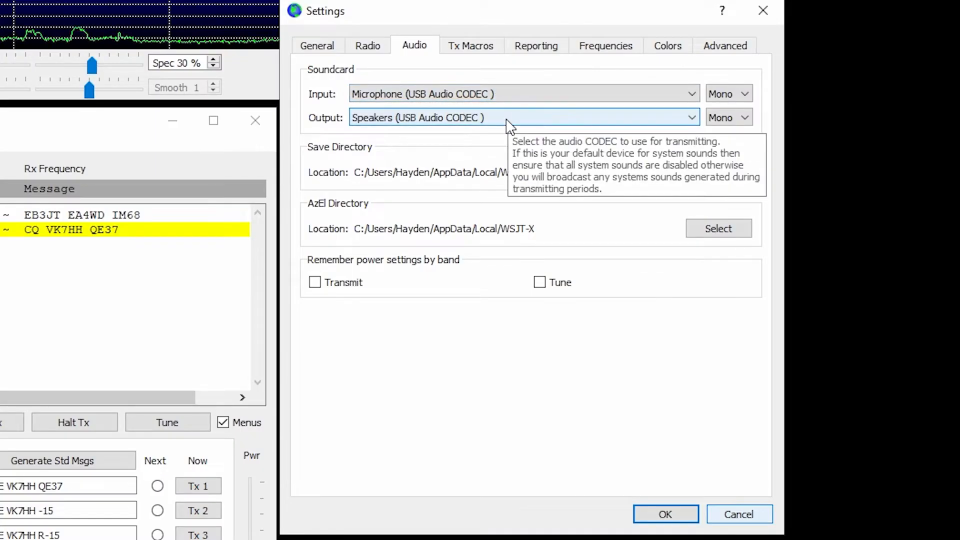
{"action": "left_click", "coordinate": [394, 100]}
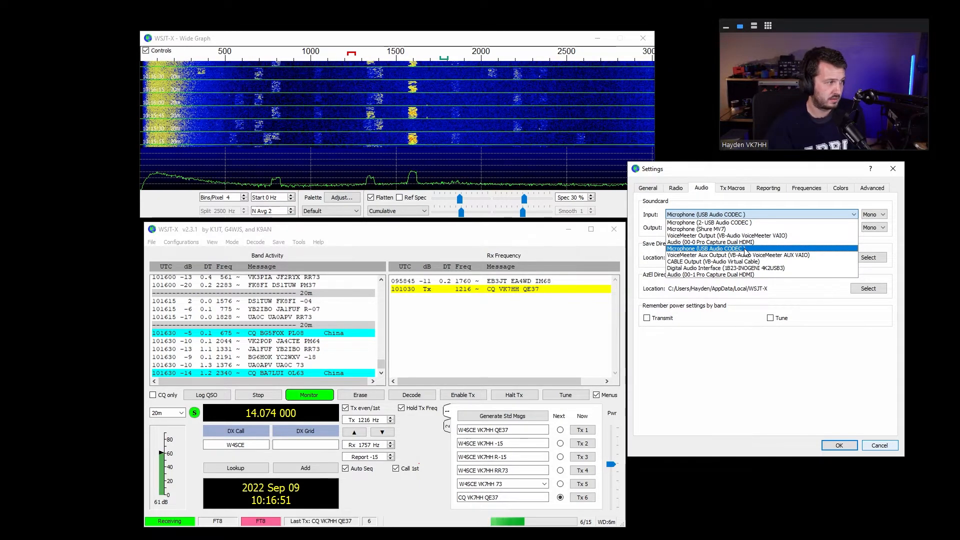
{"action": "left_click", "coordinate": [774, 202]}
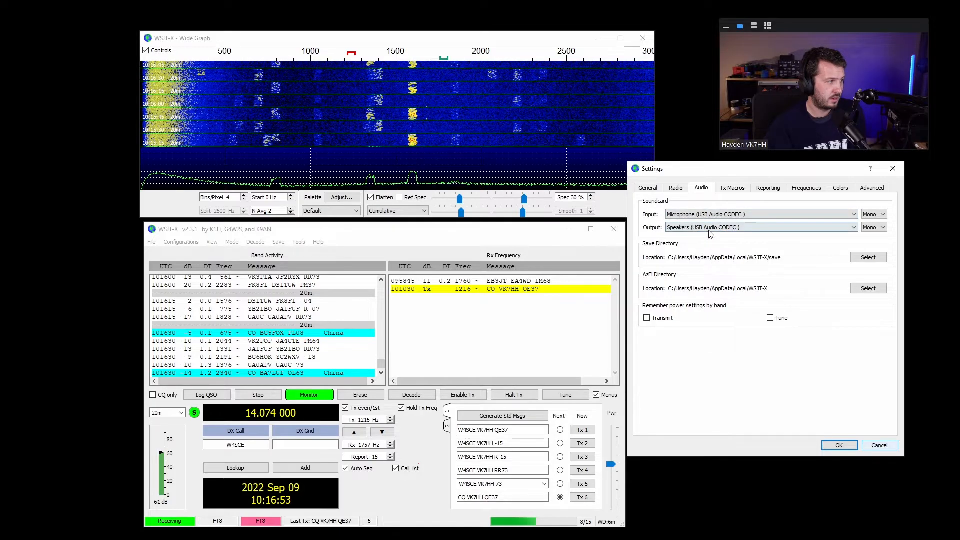
{"action": "left_click", "coordinate": [726, 228]}
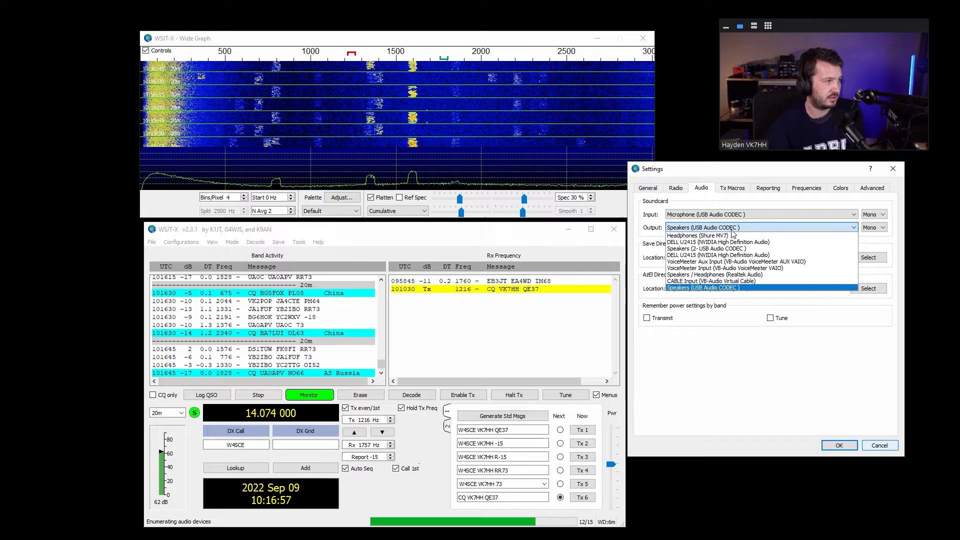
{"action": "left_click", "coordinate": [734, 228]}
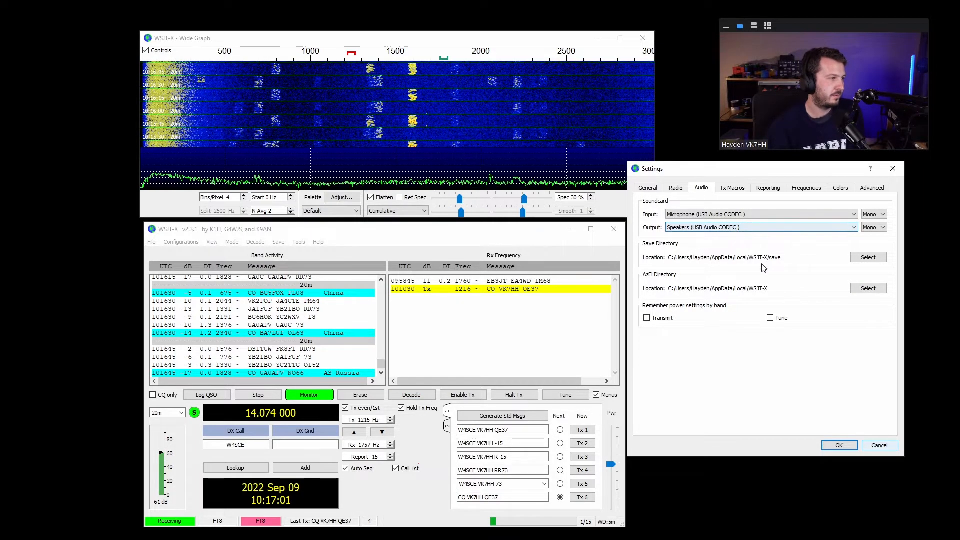
Examine the working frequencies list for the modes assigned to each band, down to the 2 m entries
{"action": "left_click", "coordinate": [807, 188]}
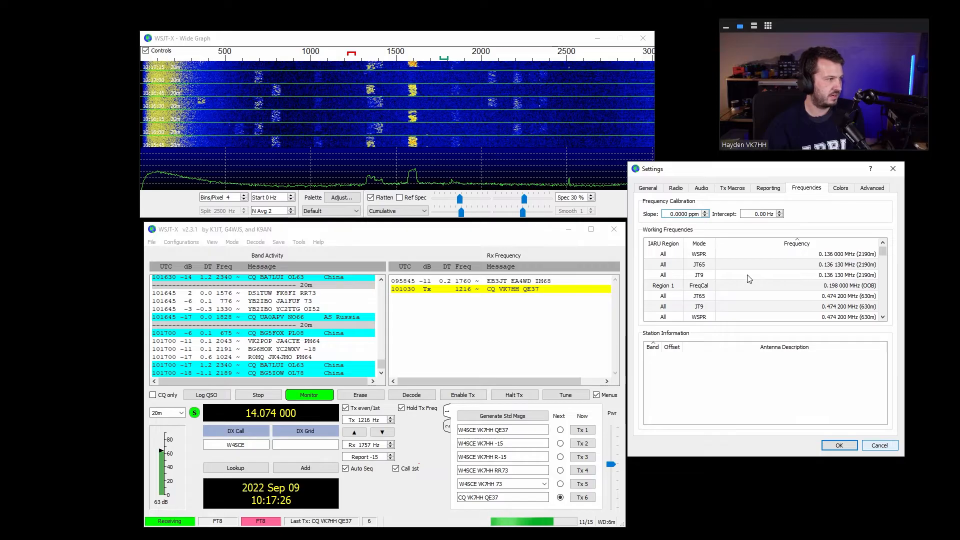
{"action": "scroll", "coordinate": [749, 279], "scroll_direction": "down", "scroll_amount": 1}
{"action": "scroll", "coordinate": [701, 290], "scroll_direction": "down", "scroll_amount": 2}
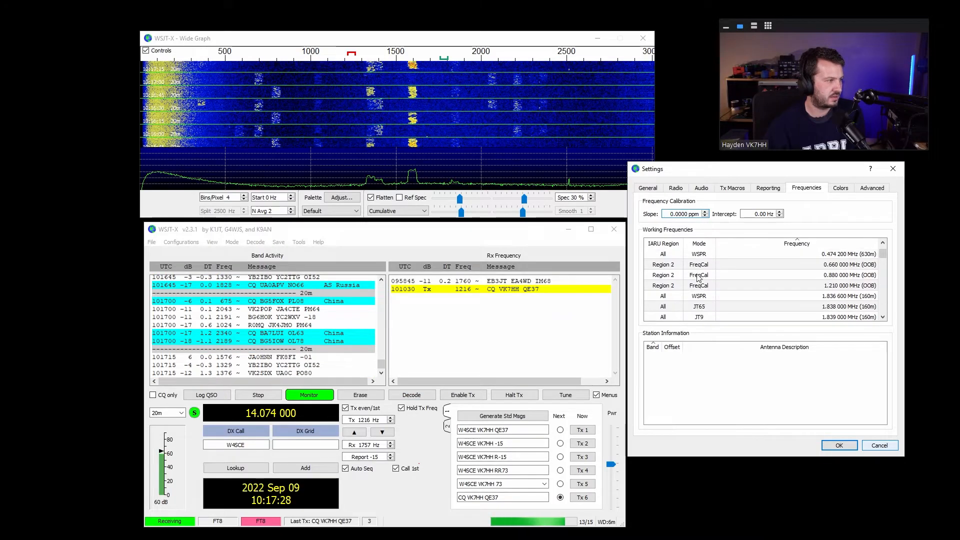
{"action": "scroll", "coordinate": [415, 245], "scroll_direction": "down", "scroll_amount": 2}
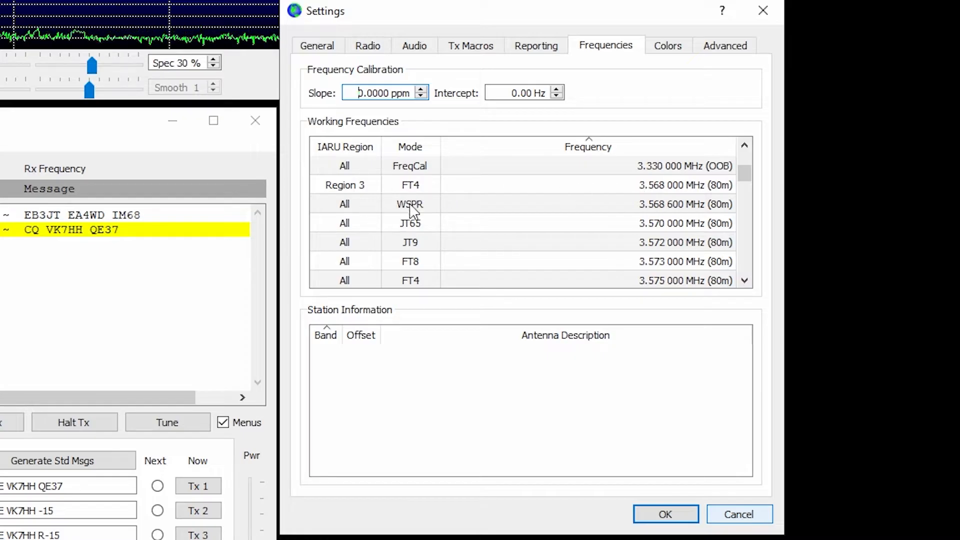
{"action": "scroll", "coordinate": [425, 236], "scroll_direction": "down", "scroll_amount": 2}
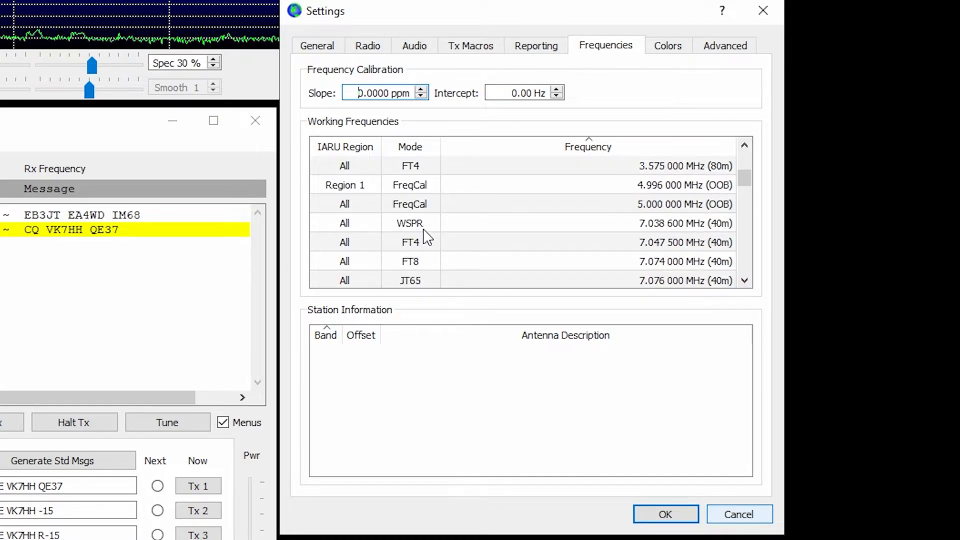
{"action": "scroll", "coordinate": [415, 239], "scroll_direction": "down", "scroll_amount": 6}
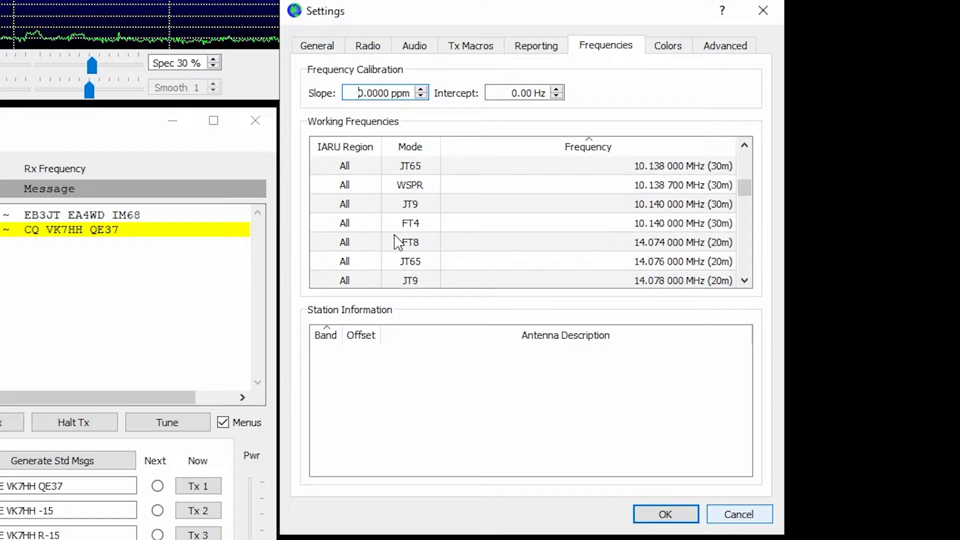
{"action": "scroll", "coordinate": [398, 243], "scroll_direction": "down", "scroll_amount": 8}
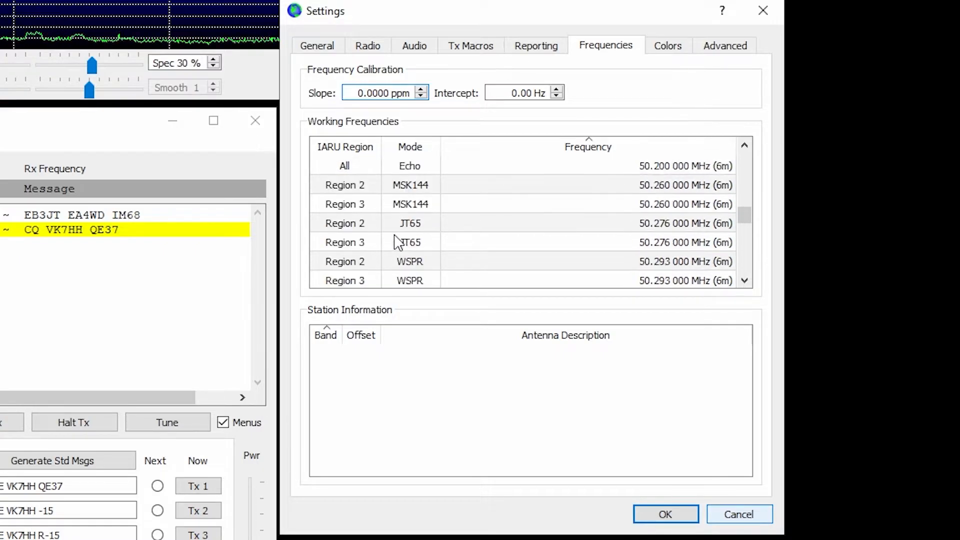
{"action": "scroll", "coordinate": [399, 243], "scroll_direction": "down", "scroll_amount": 3}
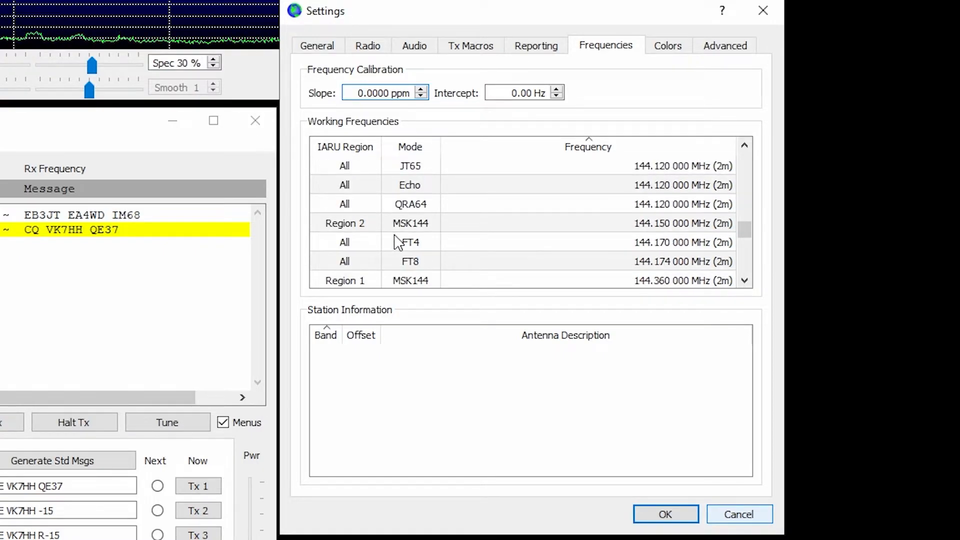
{"action": "left_click", "coordinate": [745, 280]}
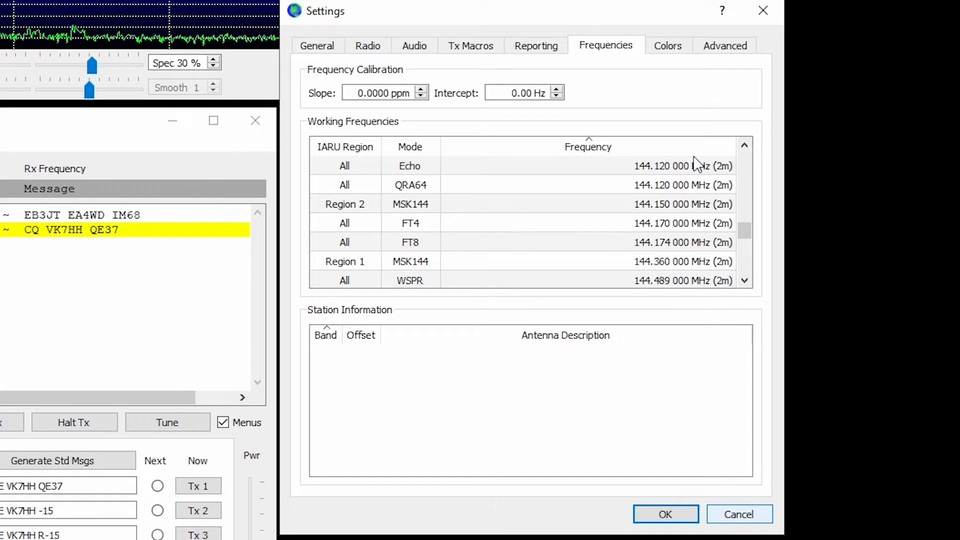
Start inserting a new working frequency and look through its IARU region and mode options, leaving both at All
{"action": "right_click", "coordinate": [478, 240]}
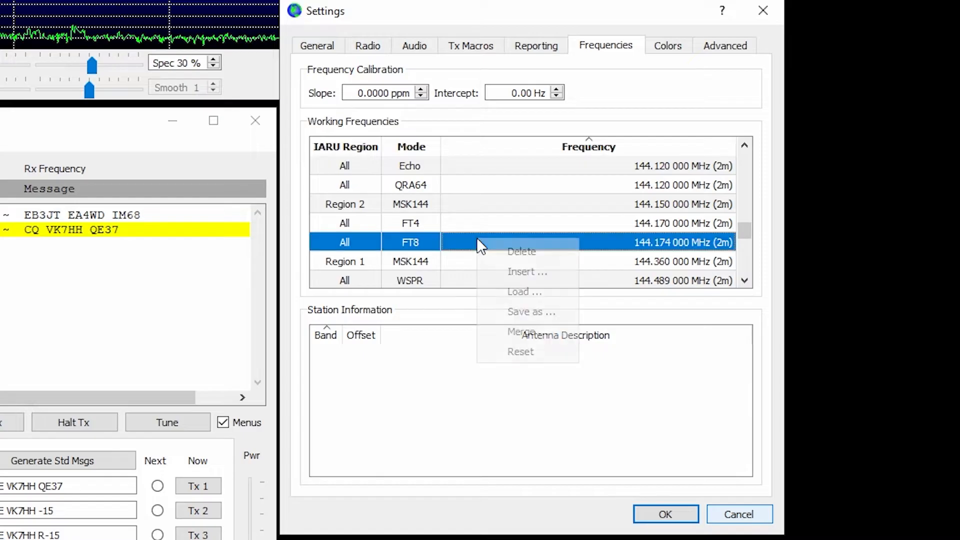
{"action": "left_click", "coordinate": [534, 279]}
{"action": "left_click", "coordinate": [564, 291]}
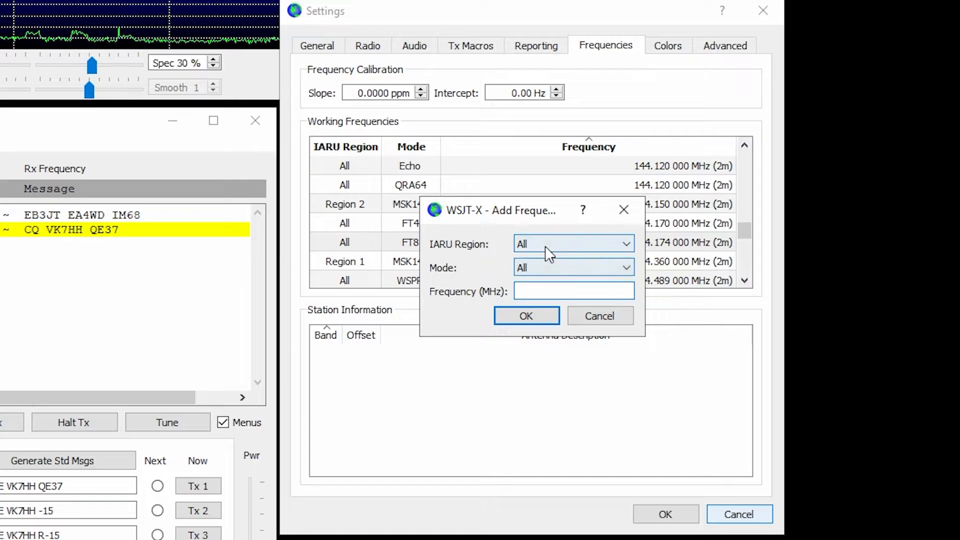
{"action": "left_click", "coordinate": [563, 243]}
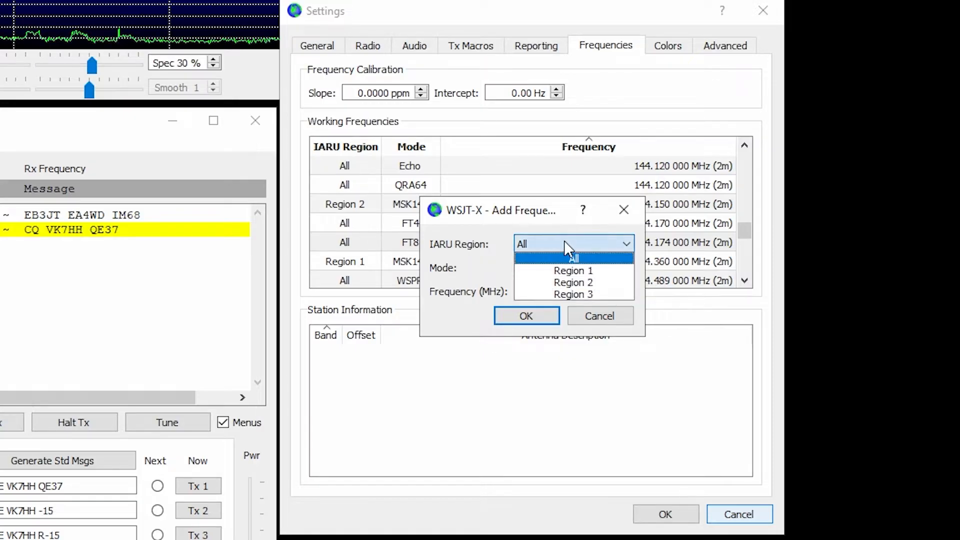
{"action": "left_click", "coordinate": [559, 245]}
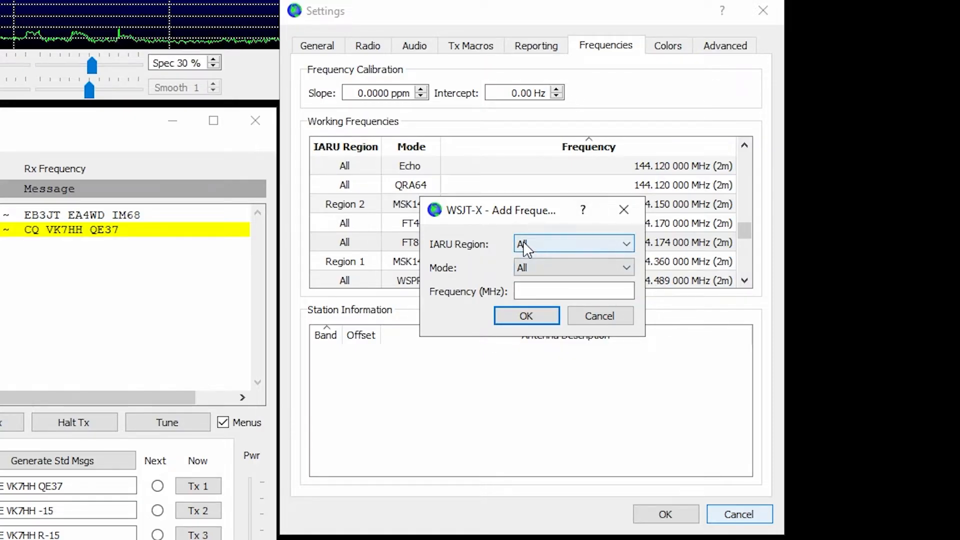
{"action": "left_click", "coordinate": [538, 276]}
{"action": "left_click", "coordinate": [536, 271]}
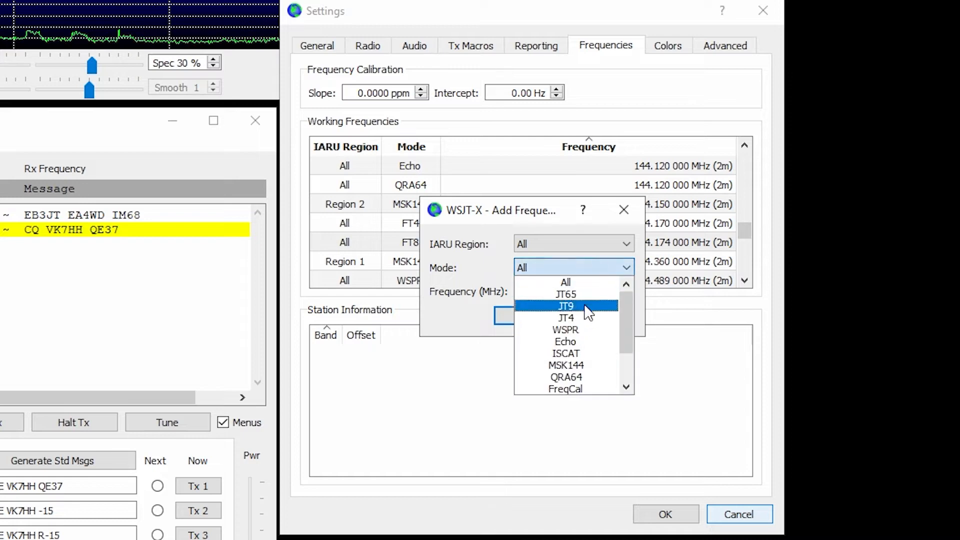
{"action": "scroll", "coordinate": [589, 340], "scroll_direction": "down", "scroll_amount": 2}
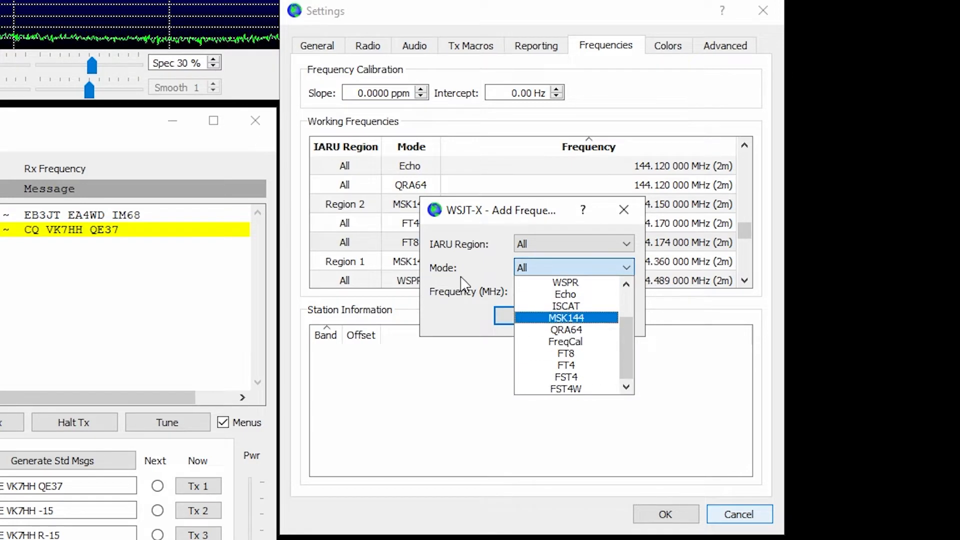
{"action": "left_click", "coordinate": [479, 289]}
Add 144.320 MHz as an FT8 working frequency, save the settings and check the band selection list
{"action": "left_click", "coordinate": [545, 297]}
{"action": "type", "text": "144.320"}
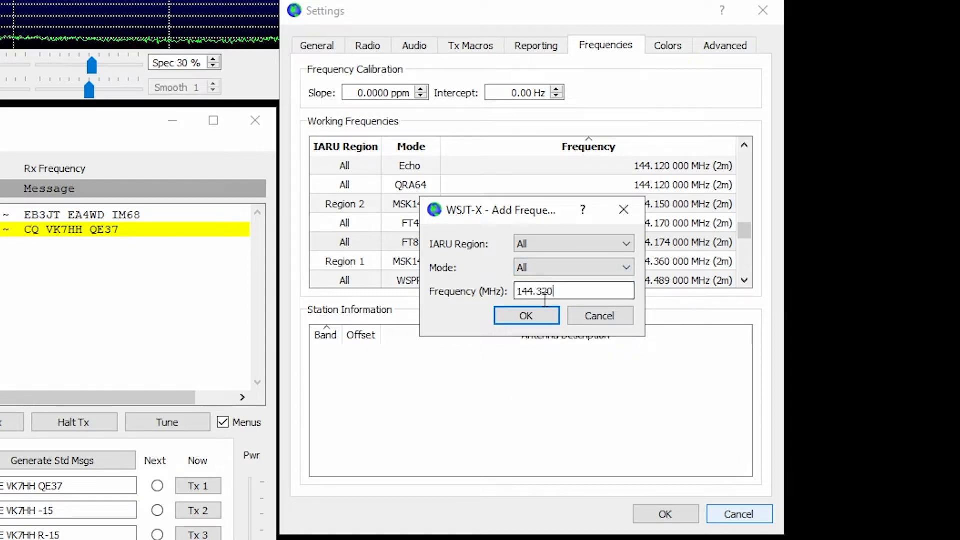
{"action": "left_click", "coordinate": [570, 268]}
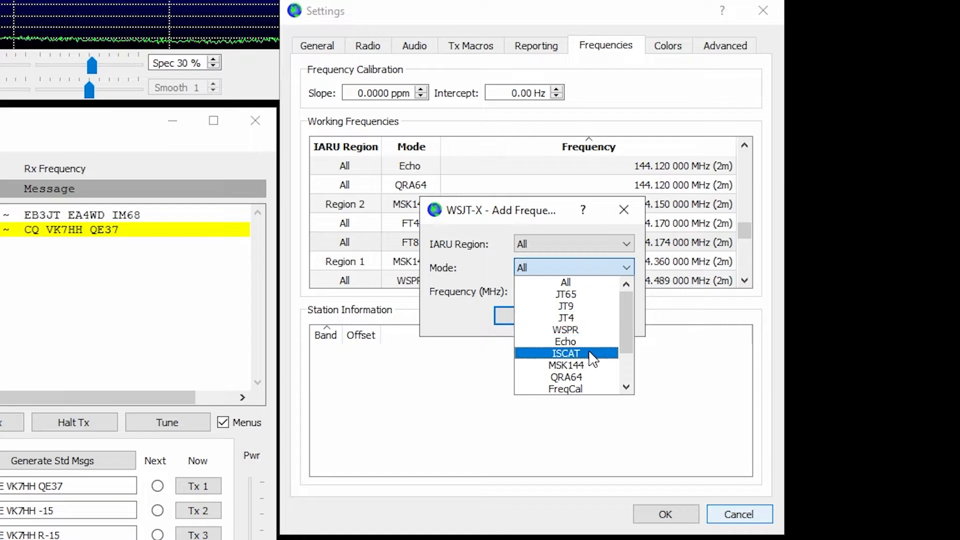
{"action": "scroll", "coordinate": [592, 358], "scroll_direction": "down", "scroll_amount": 1}
{"action": "left_click", "coordinate": [551, 378]}
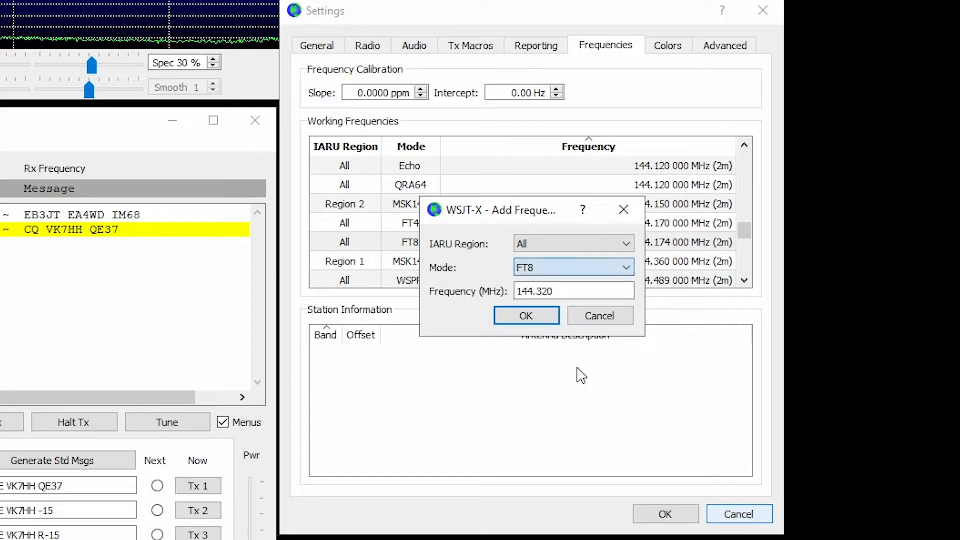
{"action": "left_click", "coordinate": [528, 316]}
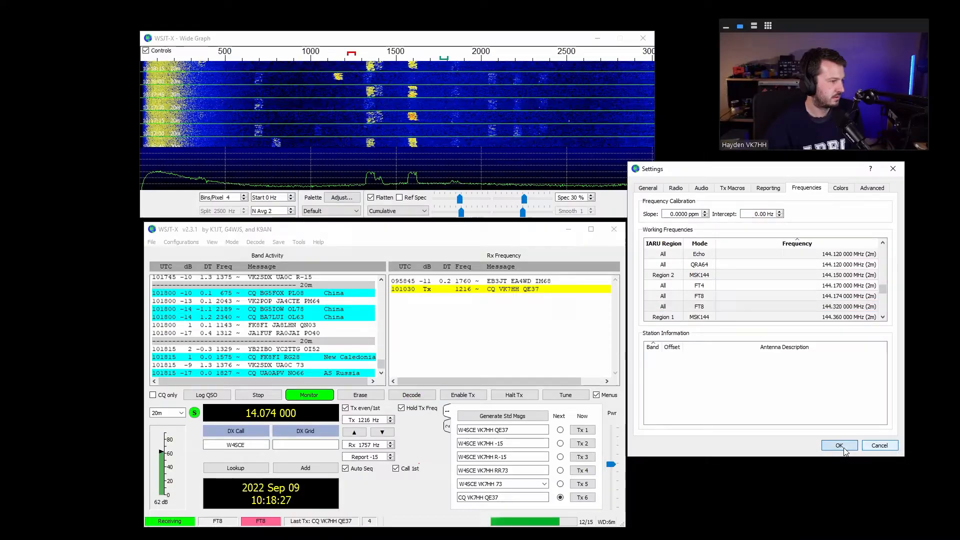
{"action": "left_click", "coordinate": [666, 514]}
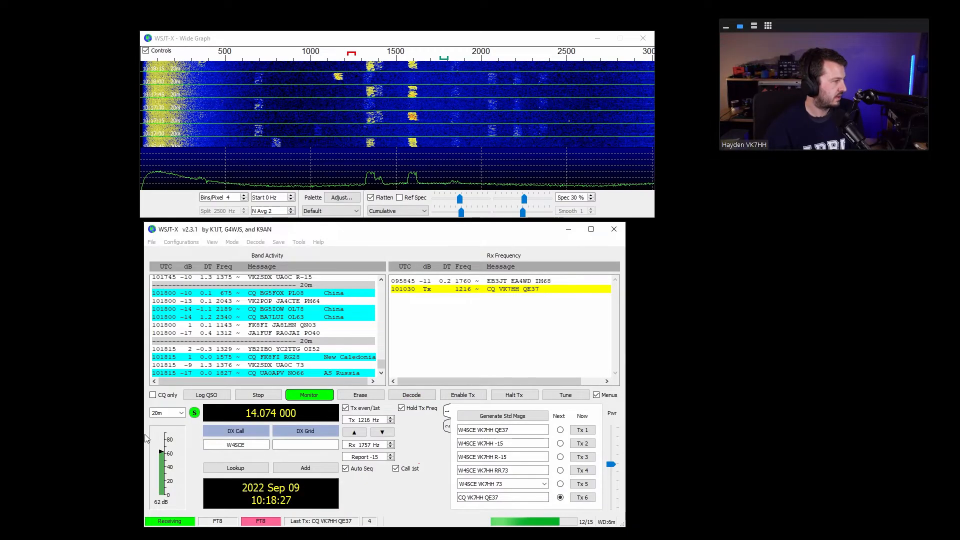
{"action": "left_click", "coordinate": [181, 413]}
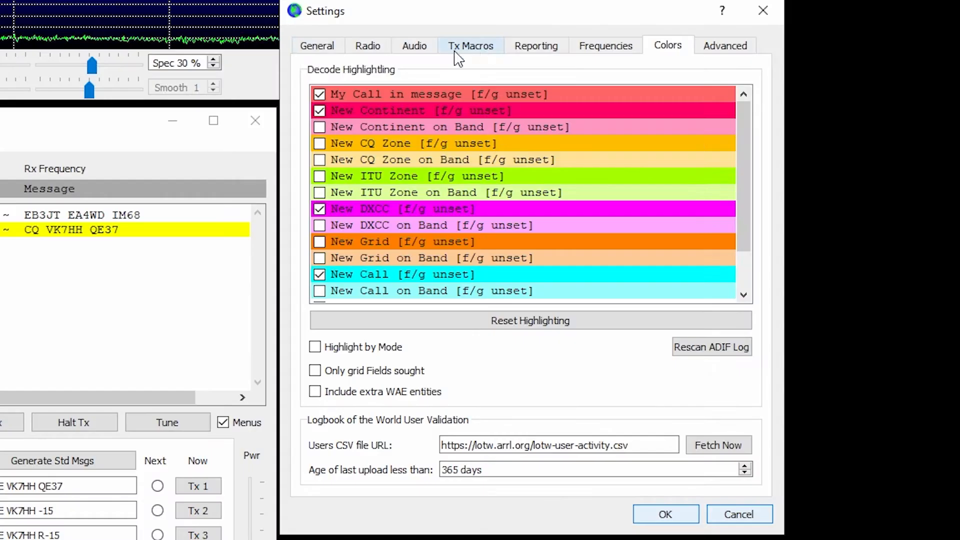
Check the general display options and examine the decode highlighting categories and their color customization choices
{"action": "left_click", "coordinate": [304, 54]}
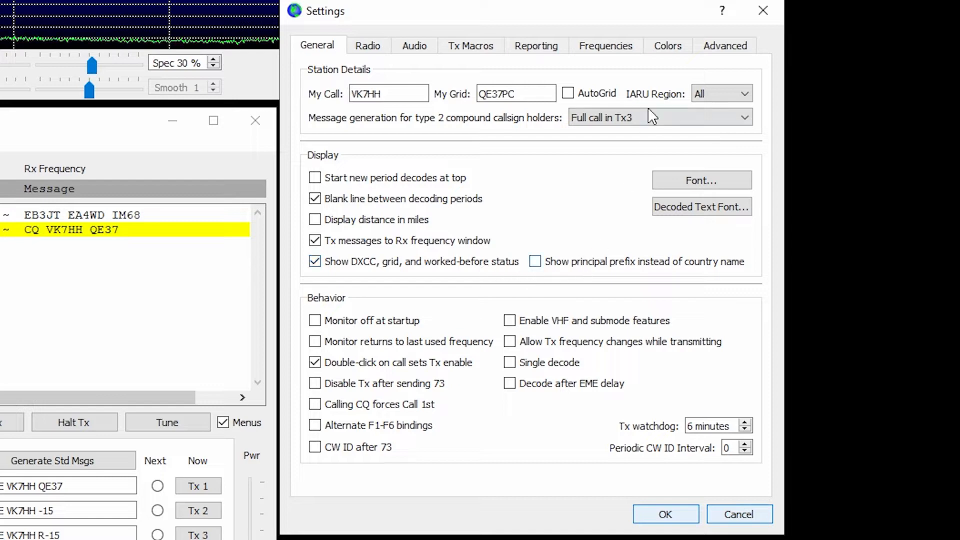
{"action": "left_click", "coordinate": [656, 45]}
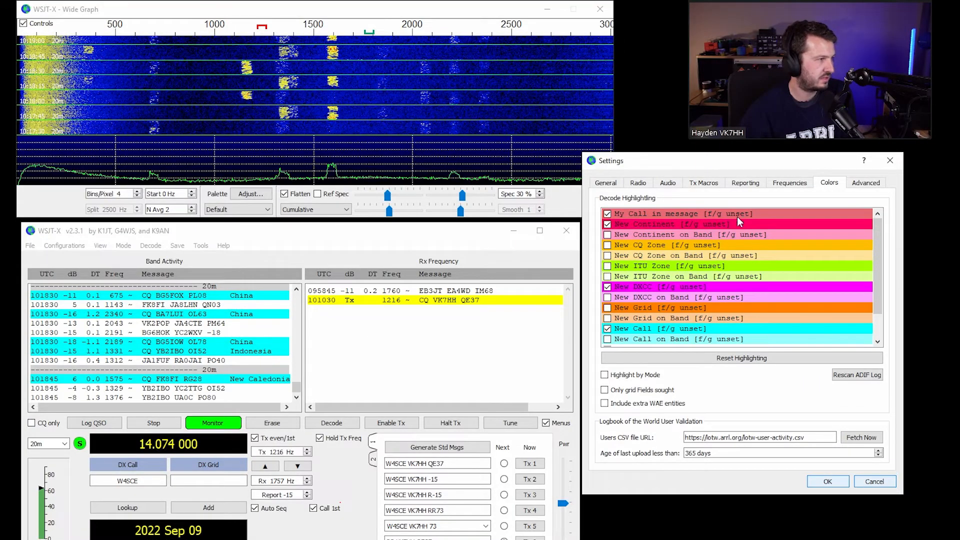
{"action": "right_click", "coordinate": [468, 95]}
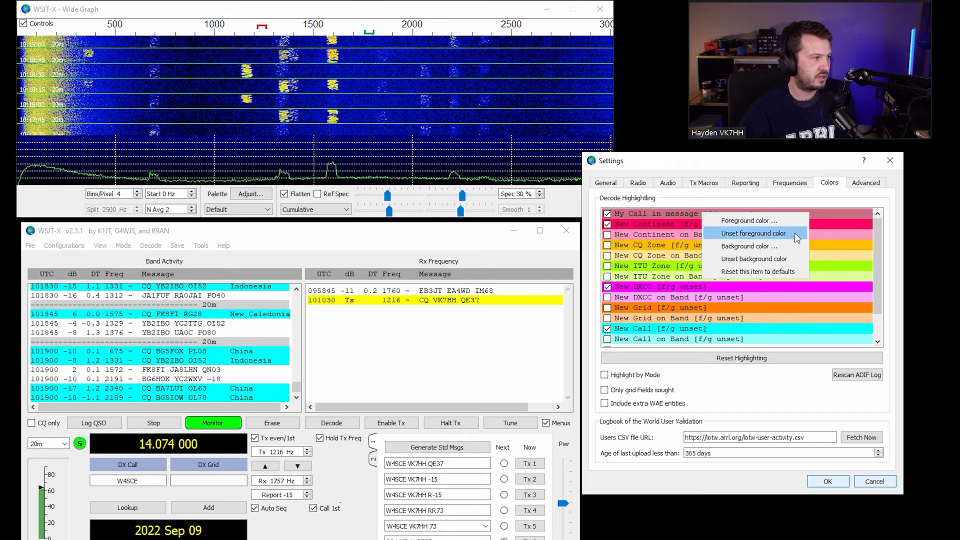
{"action": "left_click", "coordinate": [780, 164]}
{"action": "scroll", "coordinate": [720, 287], "scroll_direction": "down", "scroll_amount": 1}
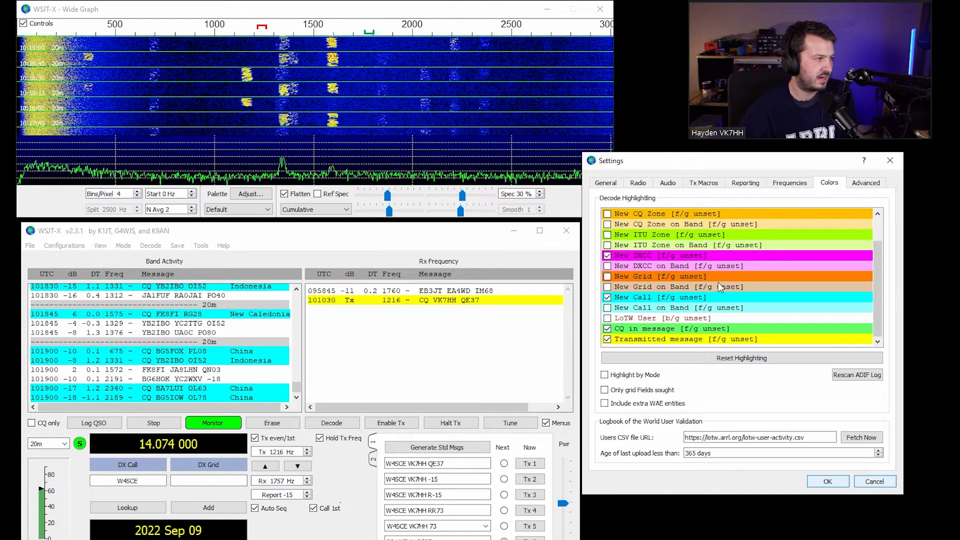
{"action": "scroll", "coordinate": [720, 287], "scroll_direction": "up", "scroll_amount": 1}
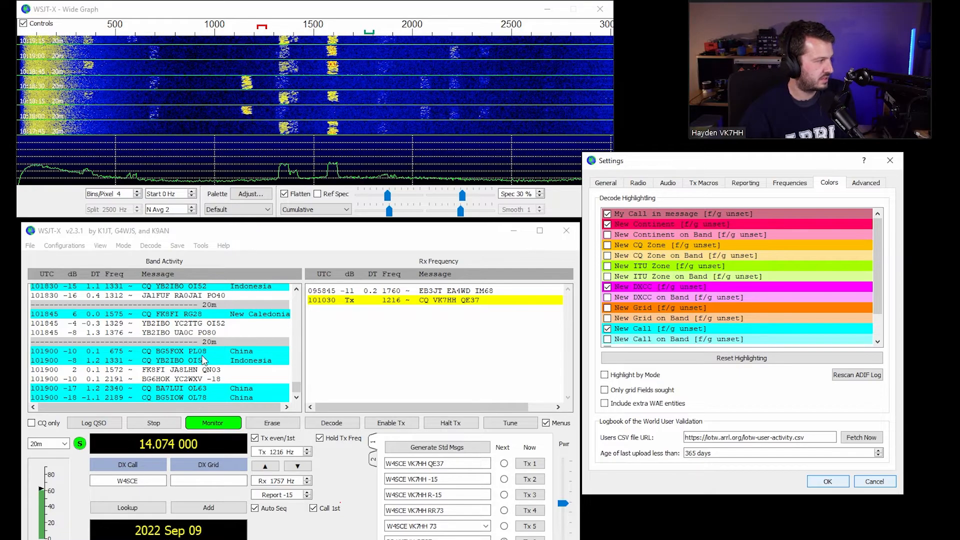
{"action": "scroll", "coordinate": [705, 330], "scroll_direction": "down", "scroll_amount": 1}
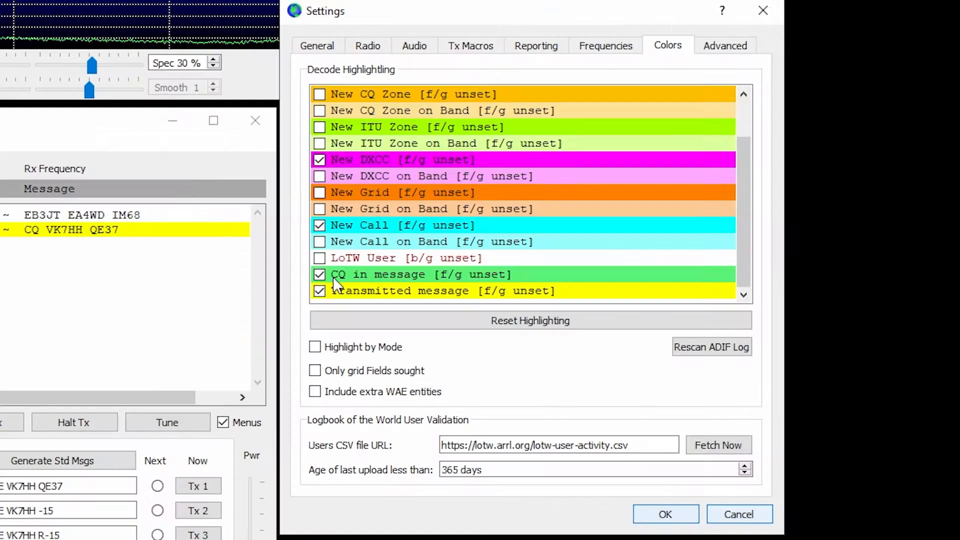
Examine the decode highlighting list from My Call in message down to Transmitted message
{"action": "scroll", "coordinate": [395, 278], "scroll_direction": "up", "scroll_amount": 1}
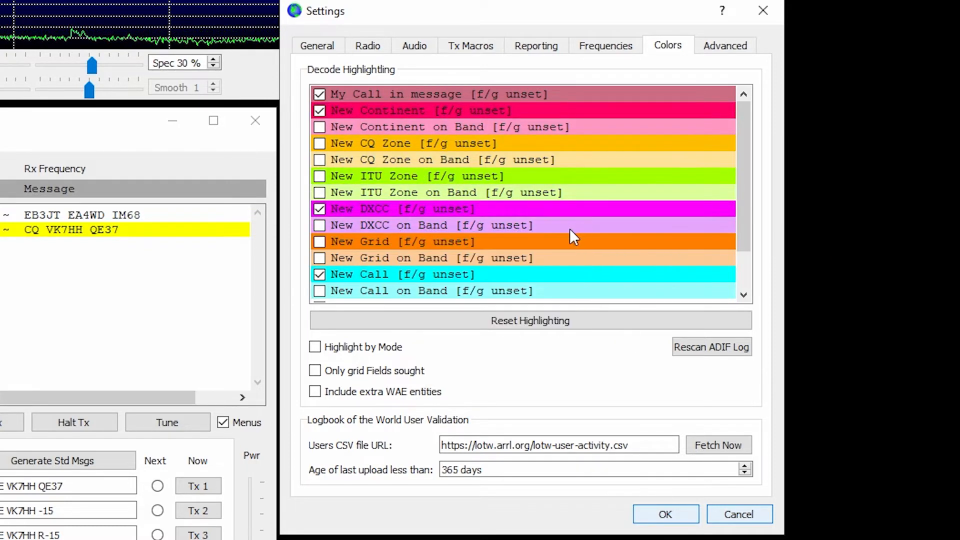
{"action": "scroll", "coordinate": [548, 235], "scroll_direction": "down", "scroll_amount": 1}
{"action": "scroll", "coordinate": [523, 257], "scroll_direction": "up", "scroll_amount": 1}
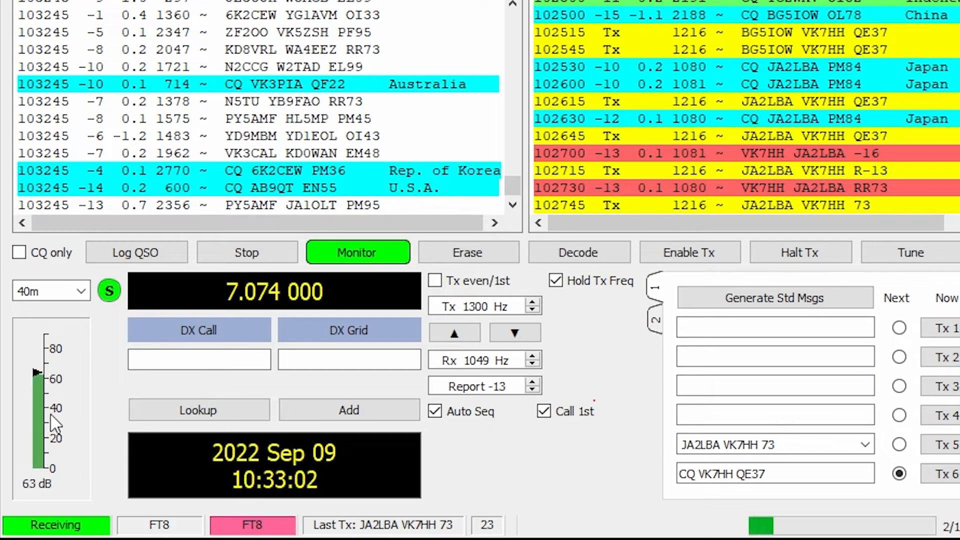
Check the recommended receive audio level on the signal meter and look at the operating mode choices
{"action": "mouse_move", "coordinate": [44, 397]}
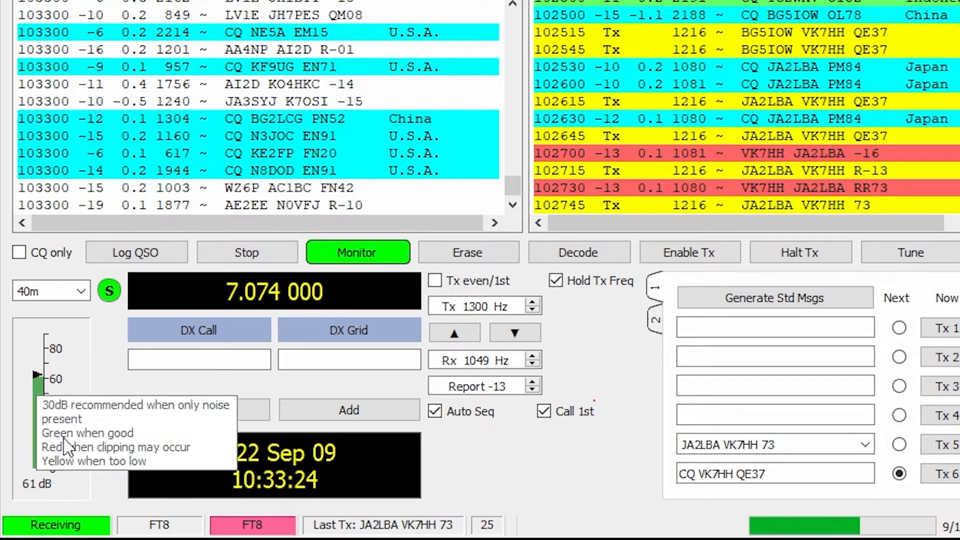
{"action": "mouse_move", "coordinate": [46, 428]}
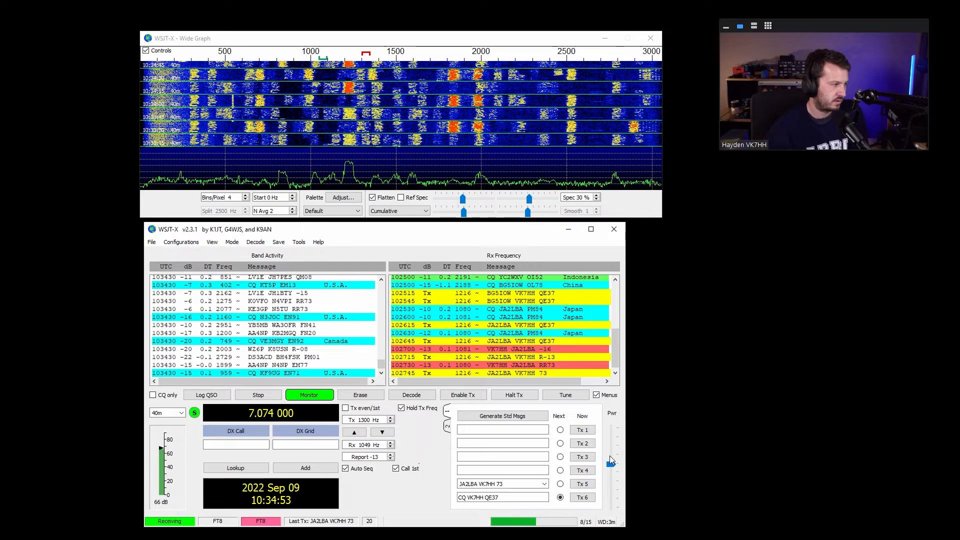
{"action": "left_click", "coordinate": [232, 242]}
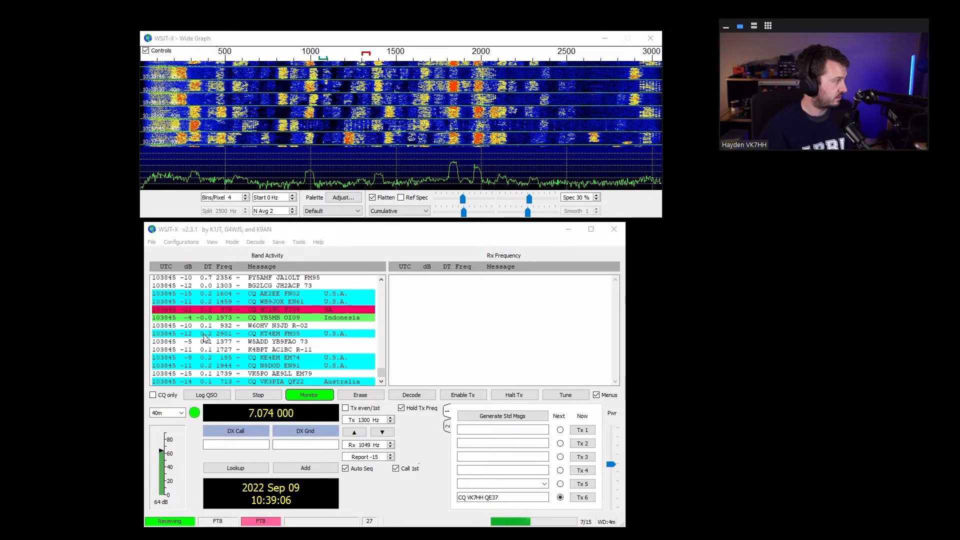
Look through the latest Band Activity decodes and their time offsets, and check the computer clock's synchronization in Network Time
{"action": "scroll", "coordinate": [210, 351], "scroll_direction": "up", "scroll_amount": 3}
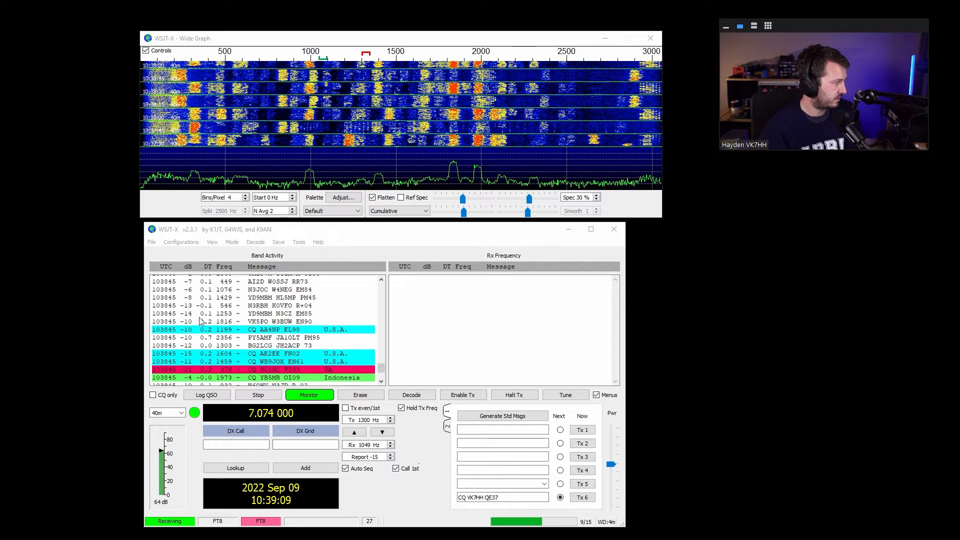
{"action": "scroll", "coordinate": [206, 341], "scroll_direction": "up", "scroll_amount": 6}
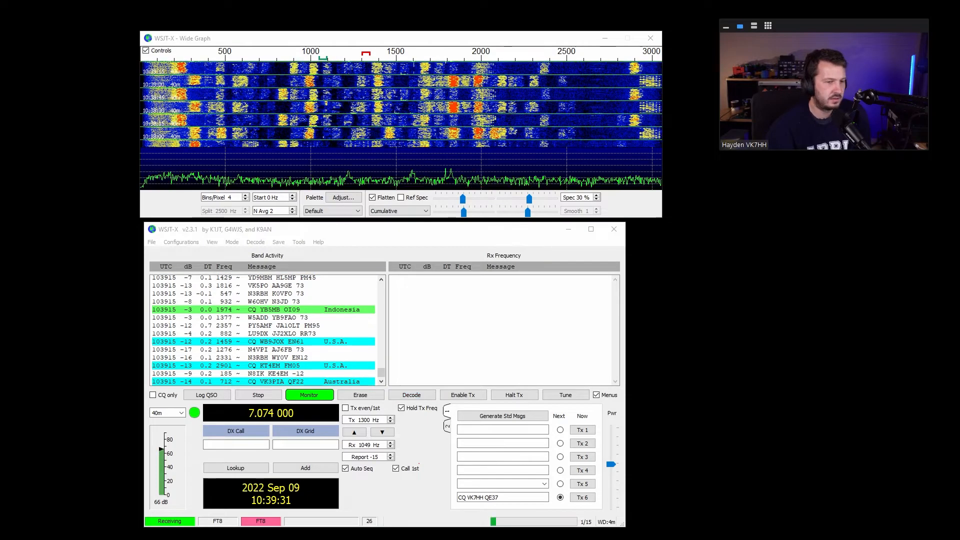
{"action": "left_click_drag", "start_coordinate": [959, 246], "coordinate": [843, 246]}
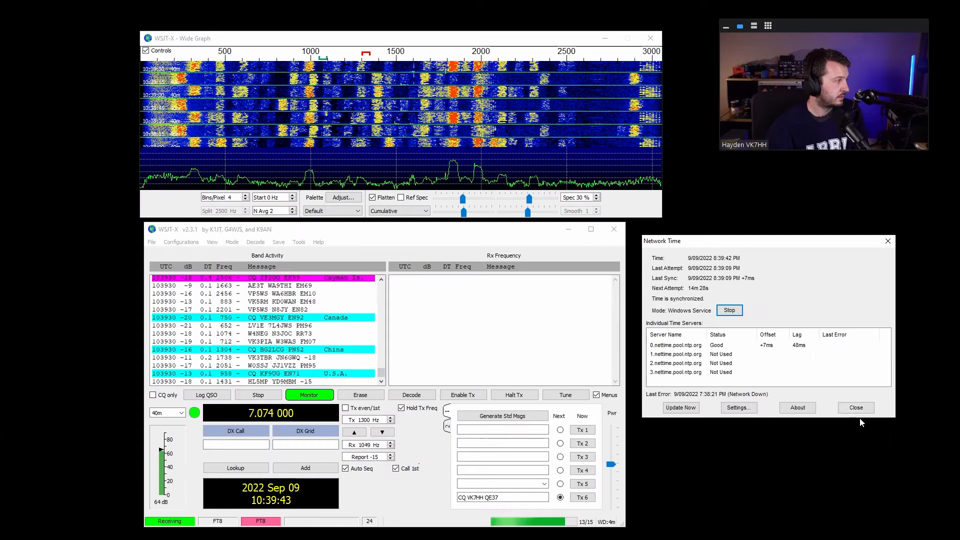
{"action": "left_click", "coordinate": [676, 464]}
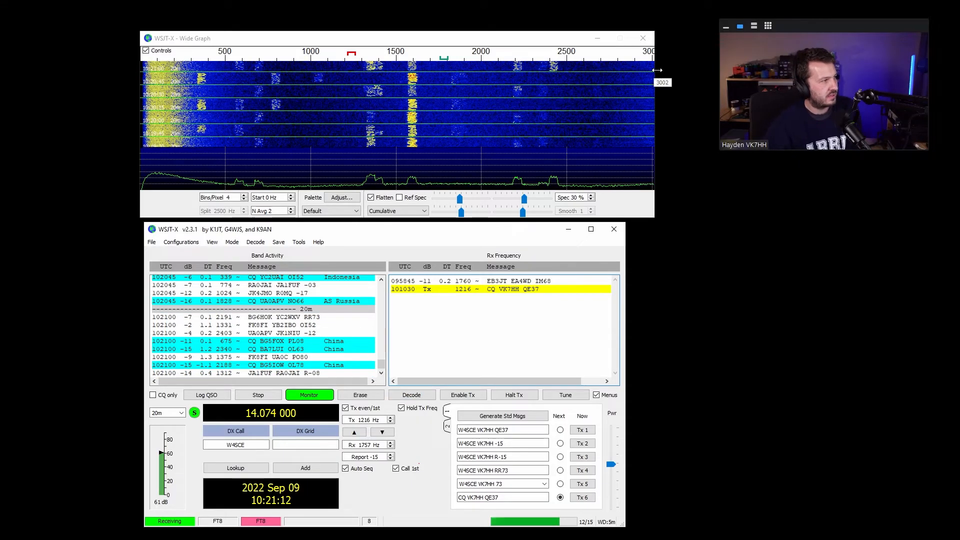
Widen the Wide Graph to cover slightly more than 3000 Hz and select the 14.074 MHz (20m) FT8 frequency
{"action": "left_click_drag", "start_coordinate": [658, 70], "coordinate": [663, 89]}
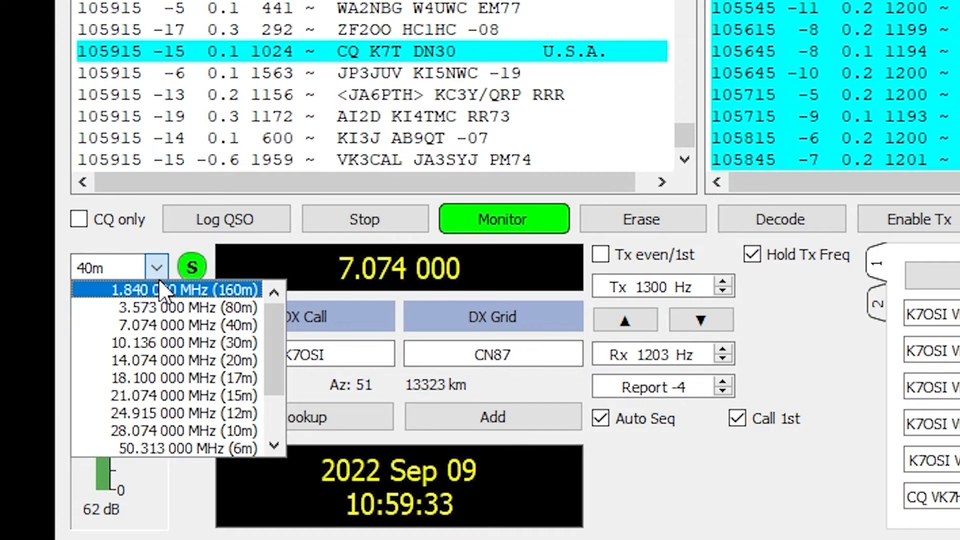
{"action": "left_click", "coordinate": [170, 361]}
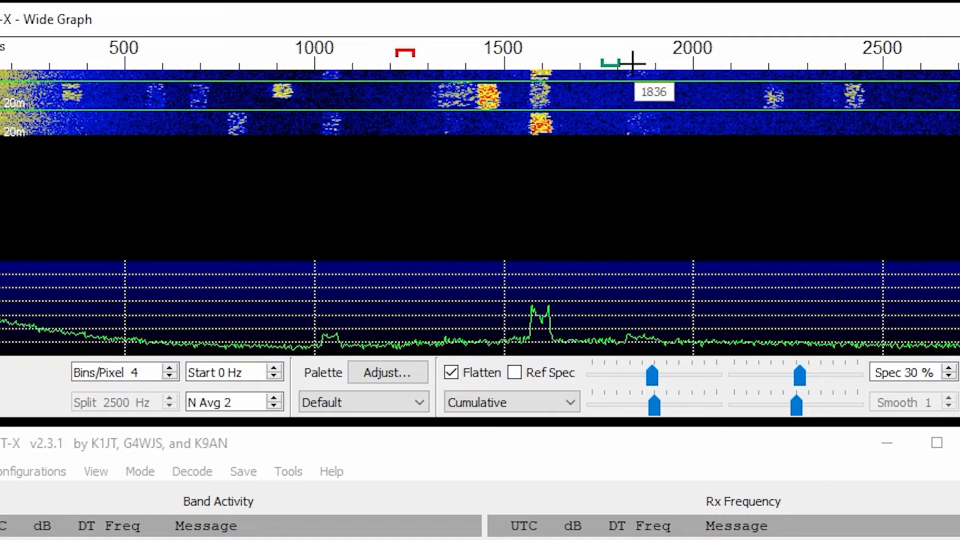
Move the receive frequency marker around the Wide Graph and place it on the strong signal at 1573 Hz
{"action": "left_click", "coordinate": [643, 64]}
{"action": "left_click", "coordinate": [699, 63]}
{"action": "left_click", "coordinate": [781, 61]}
{"action": "left_click", "coordinate": [920, 62]}
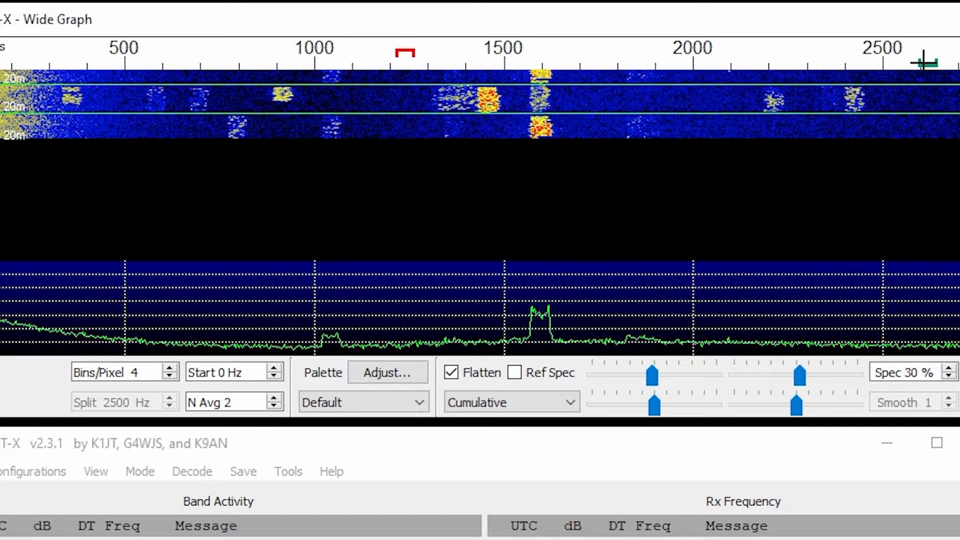
{"action": "left_click", "coordinate": [766, 65]}
{"action": "left_click", "coordinate": [617, 64]}
{"action": "left_click", "coordinate": [532, 64]}
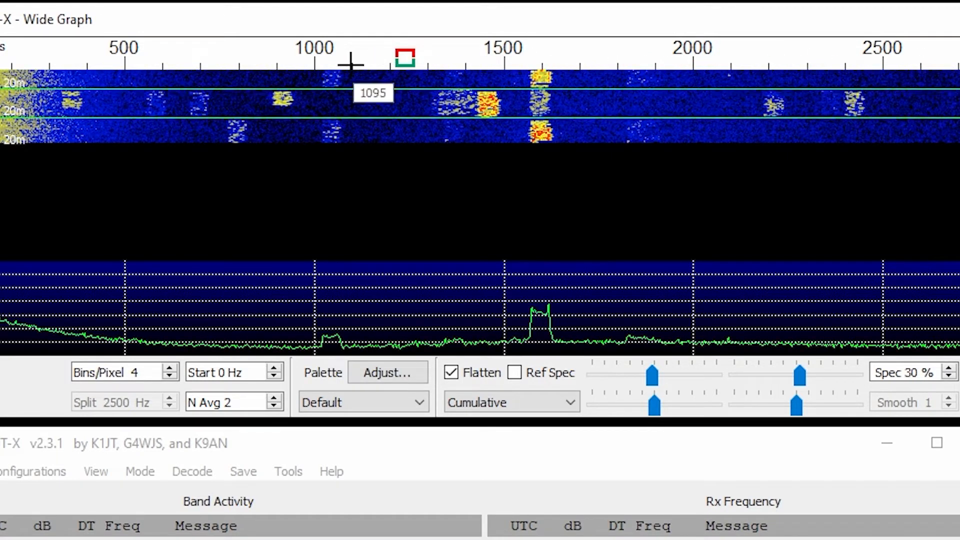
{"action": "left_click", "coordinate": [481, 64]}
{"action": "left_click", "coordinate": [531, 62]}
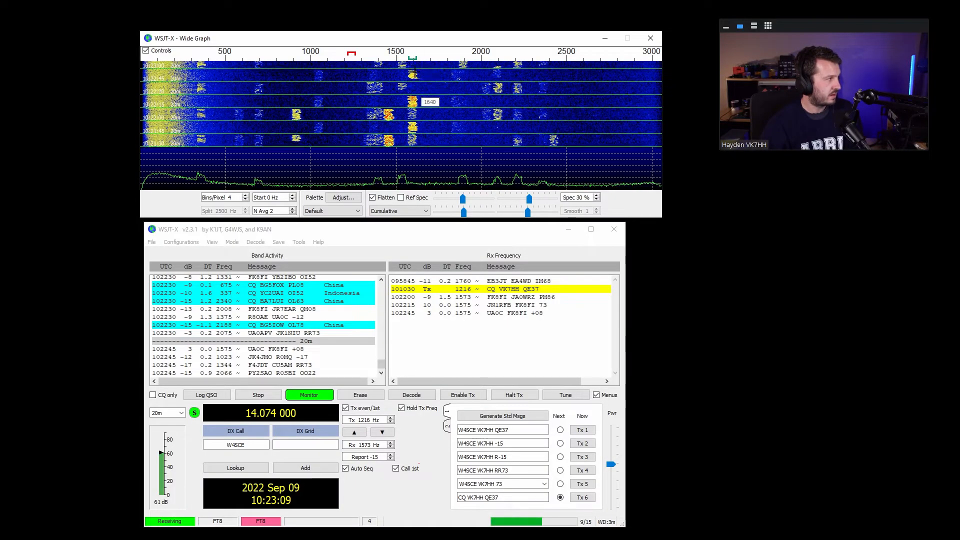
Place the receive frequency marker on other waterfall signals in turn, at about 1375 Hz, 1869 Hz and finally 2191 Hz
{"action": "left_click", "coordinate": [374, 58]}
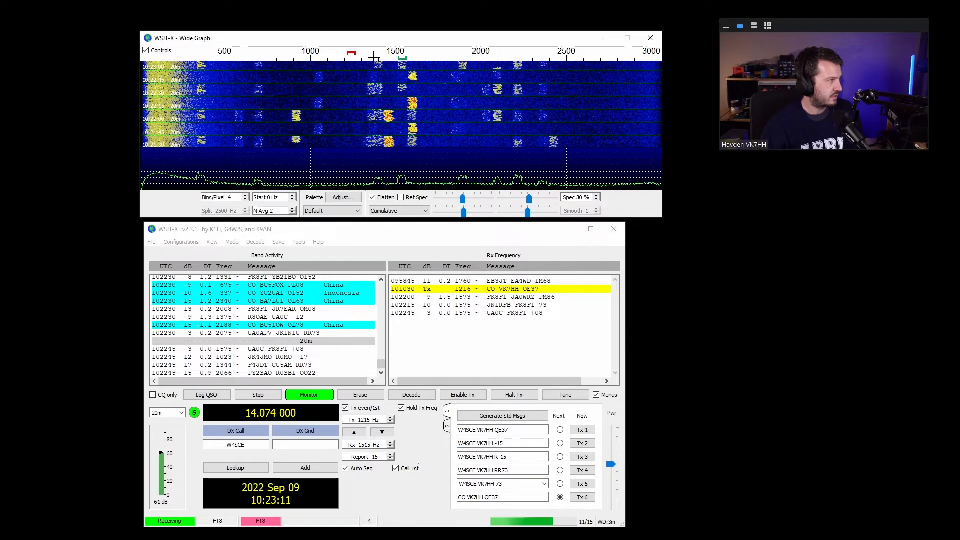
{"action": "left_click", "coordinate": [460, 58]}
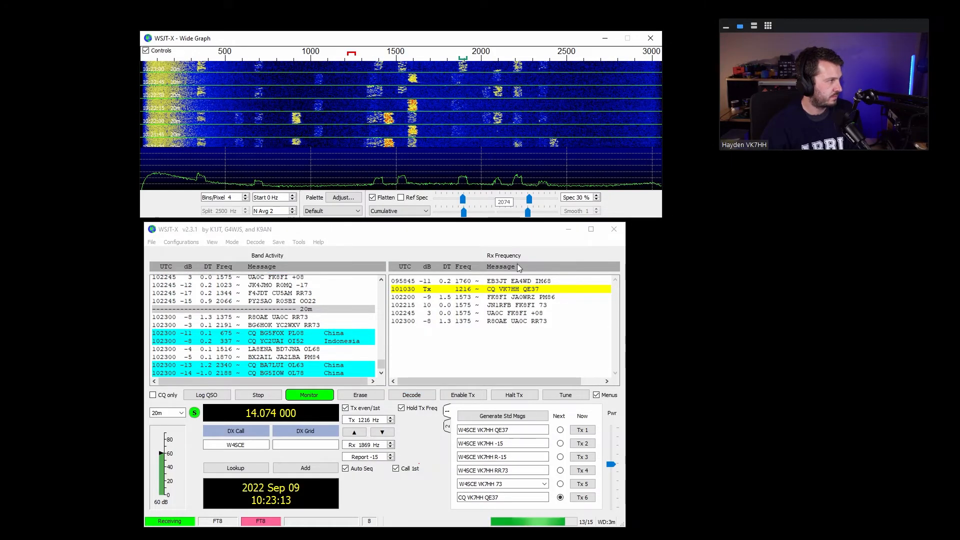
{"action": "left_click", "coordinate": [515, 57]}
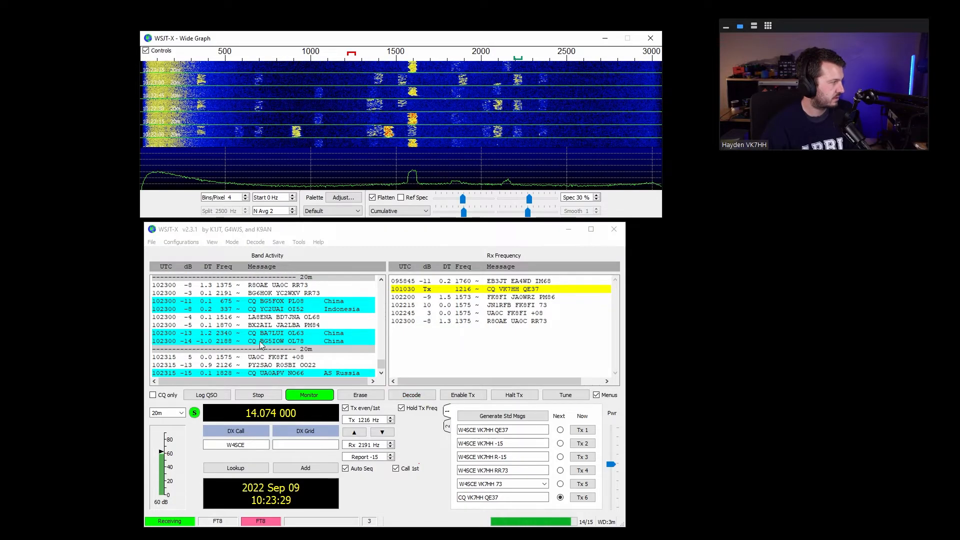
Select the Chinese station calling CQ on 2188 Hz to prepare the standard messages, and turn transmission off
{"action": "double_click", "coordinate": [260, 342]}
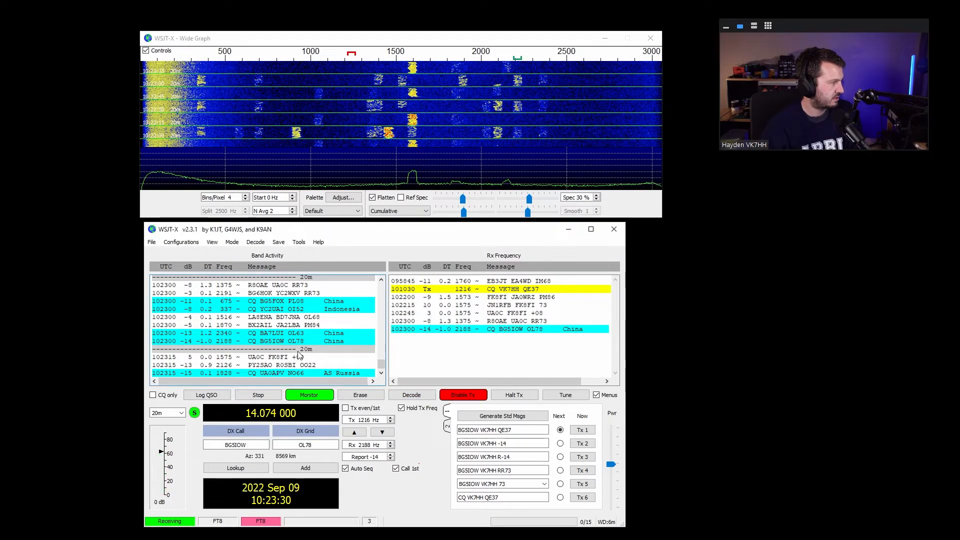
{"action": "left_click", "coordinate": [469, 401]}
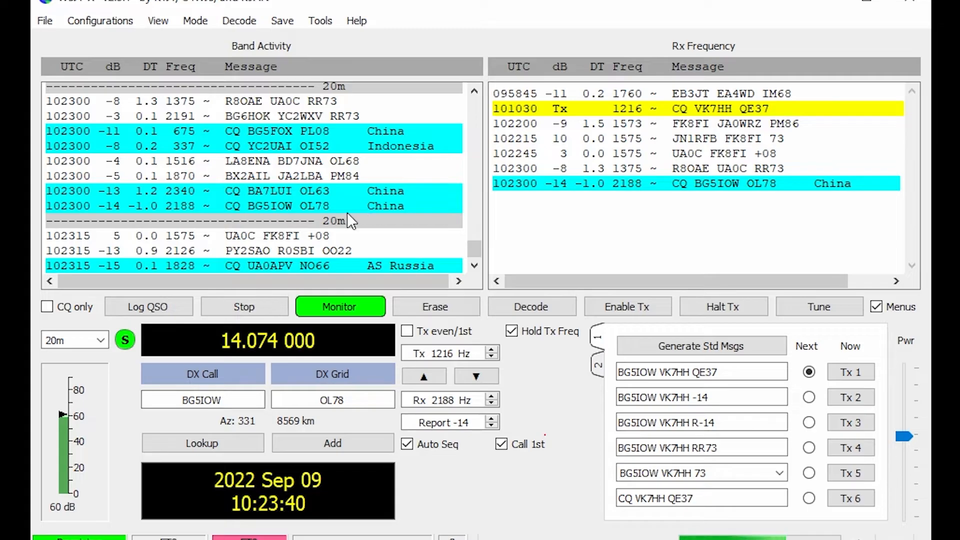
Examine the DX call and grid entries filled in for the selected station
{"action": "left_click", "coordinate": [240, 396]}
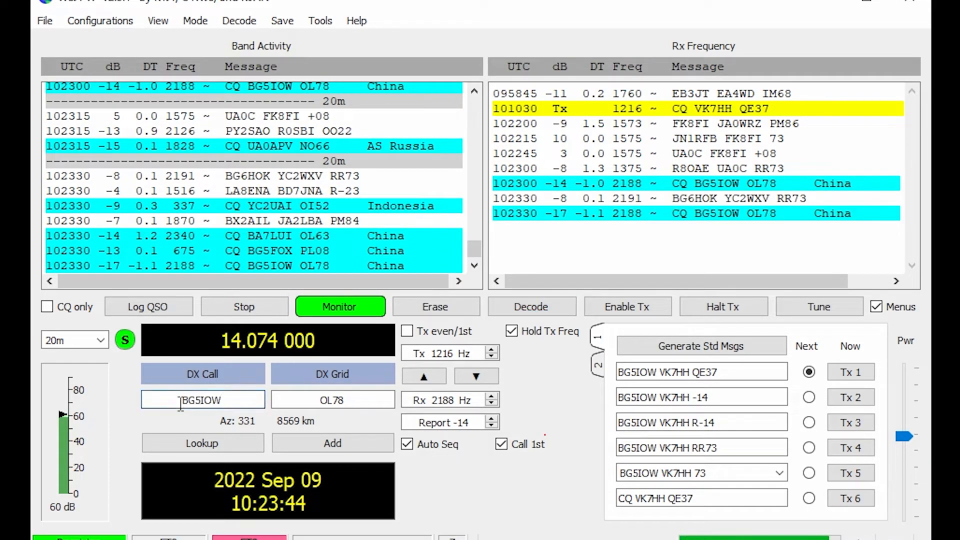
{"action": "left_click_drag", "start_coordinate": [183, 401], "coordinate": [368, 399]}
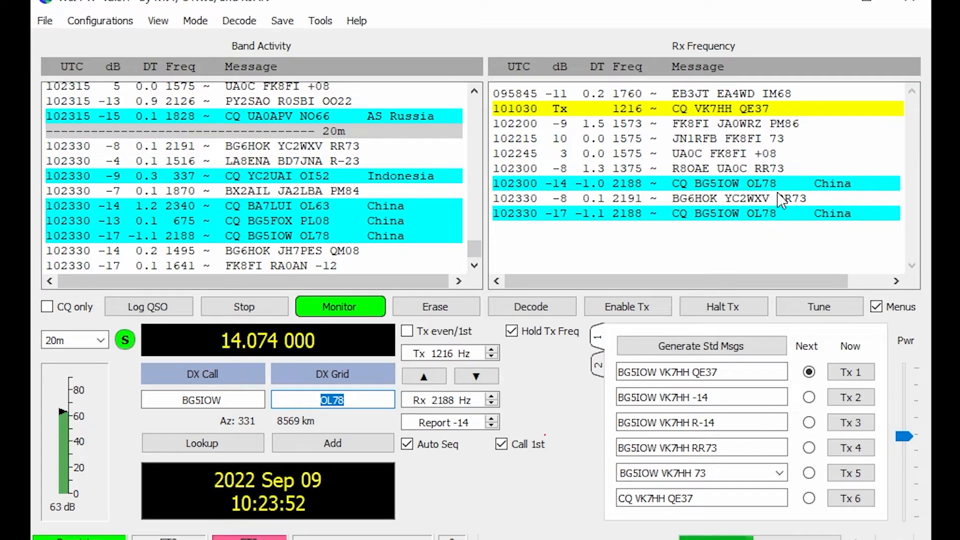
{"action": "left_click", "coordinate": [341, 443]}
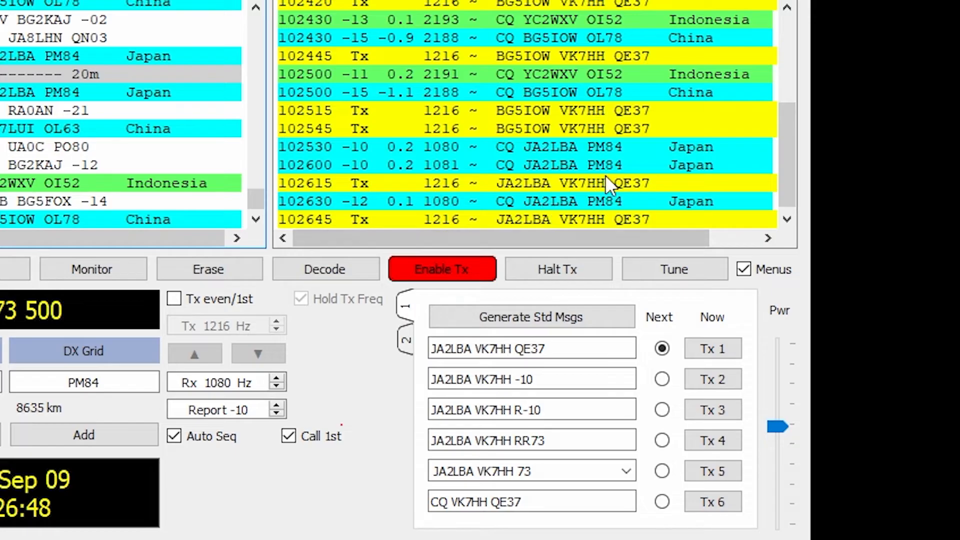
Examine the standard Tx 1 grid reply and the Tx 2 signal report message for the Japanese station
{"action": "left_click_drag", "start_coordinate": [580, 350], "coordinate": [423, 350]}
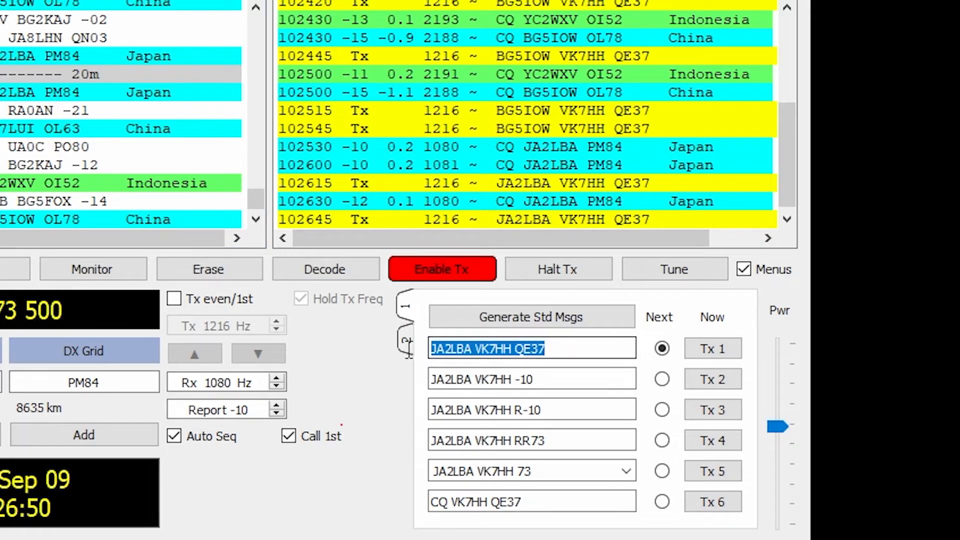
{"action": "left_click", "coordinate": [580, 352]}
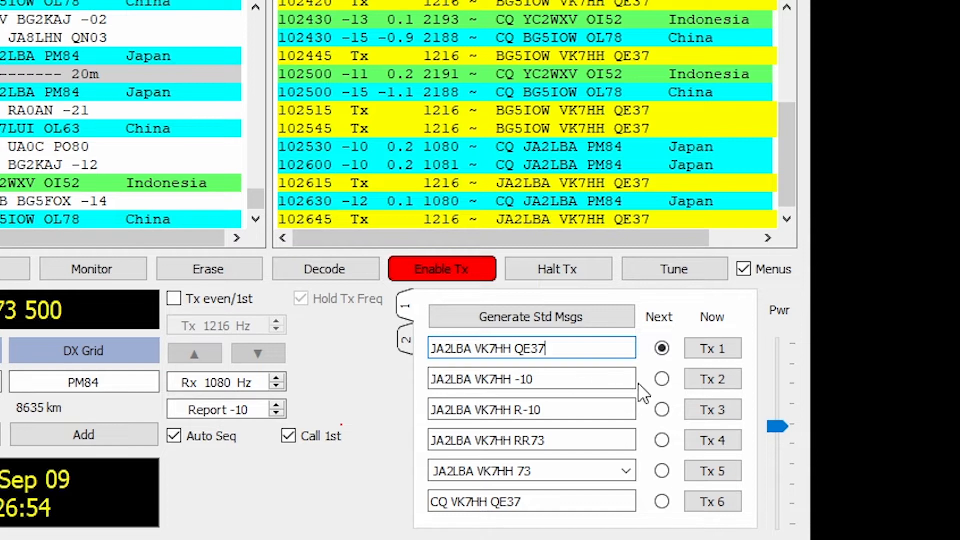
{"action": "left_click", "coordinate": [592, 381]}
{"action": "left_click_drag", "start_coordinate": [591, 381], "coordinate": [405, 383]}
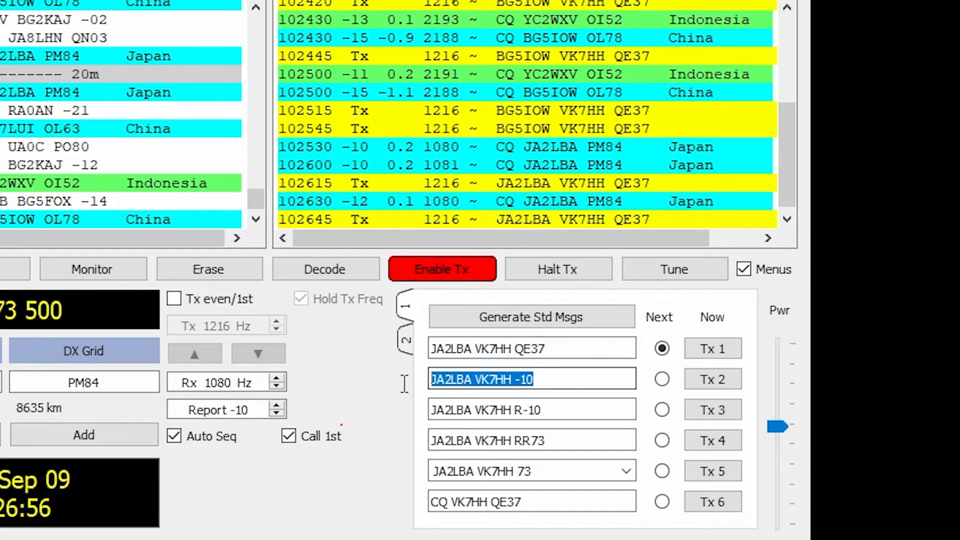
{"action": "left_click", "coordinate": [580, 382]}
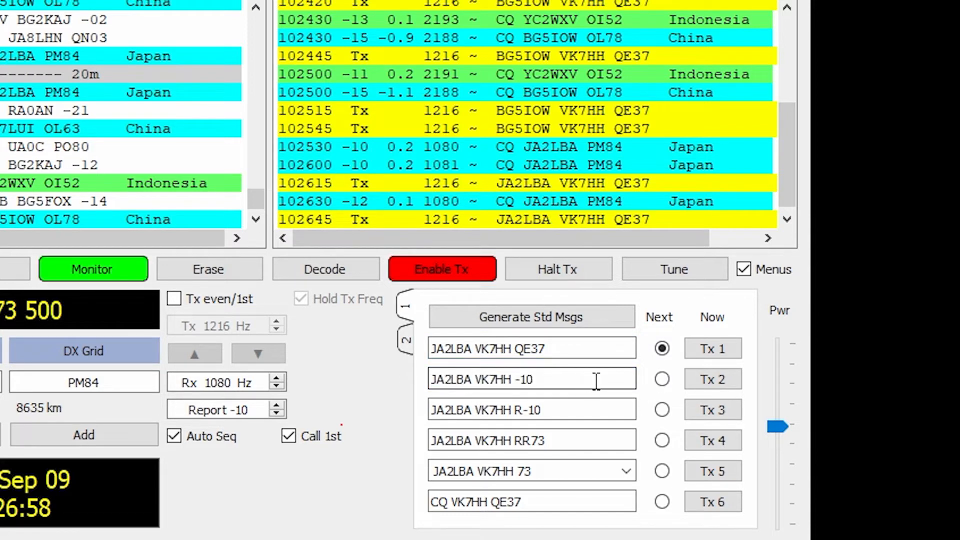
{"action": "left_click_drag", "start_coordinate": [596, 382], "coordinate": [419, 392]}
{"action": "left_click", "coordinate": [560, 380]}
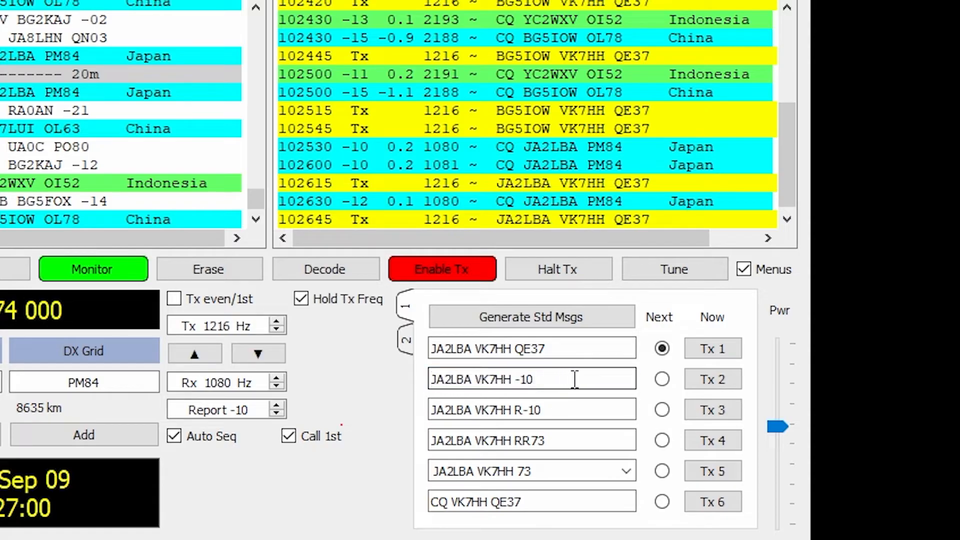
{"action": "left_click_drag", "start_coordinate": [577, 380], "coordinate": [517, 385]}
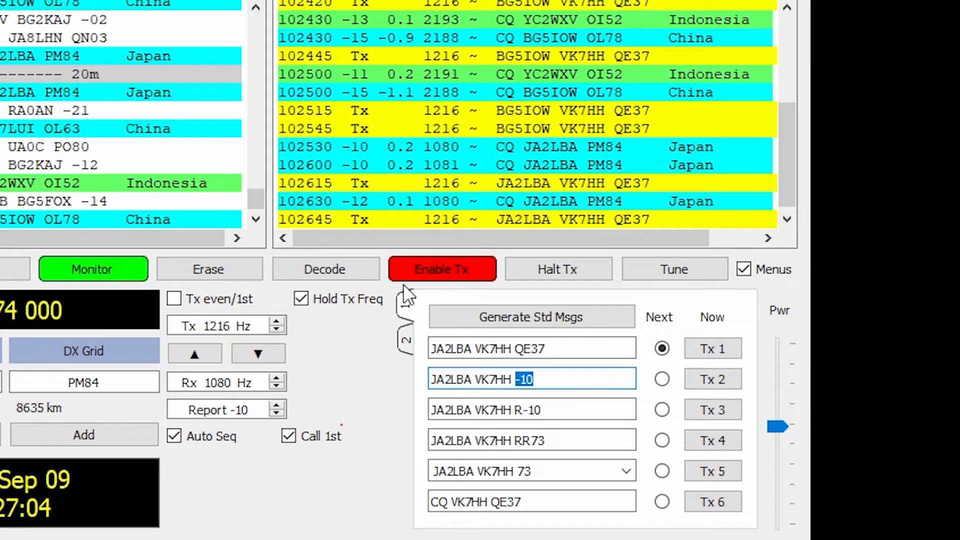
Examine the Tx 3 message and its R-prefixed signal report for the current contact
{"action": "left_click", "coordinate": [520, 411]}
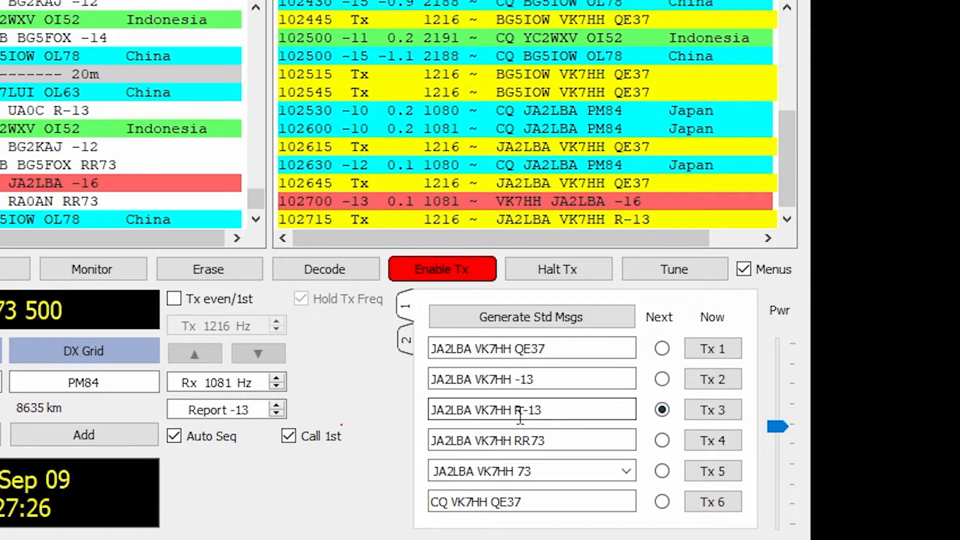
{"action": "left_click", "coordinate": [568, 414]}
{"action": "left_click_drag", "start_coordinate": [523, 405], "coordinate": [561, 409]}
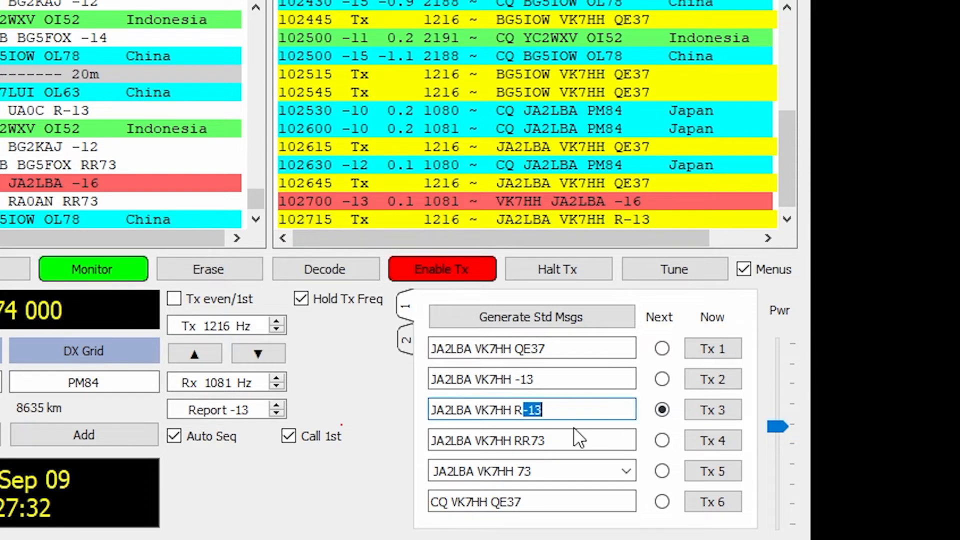
{"action": "left_click", "coordinate": [570, 418]}
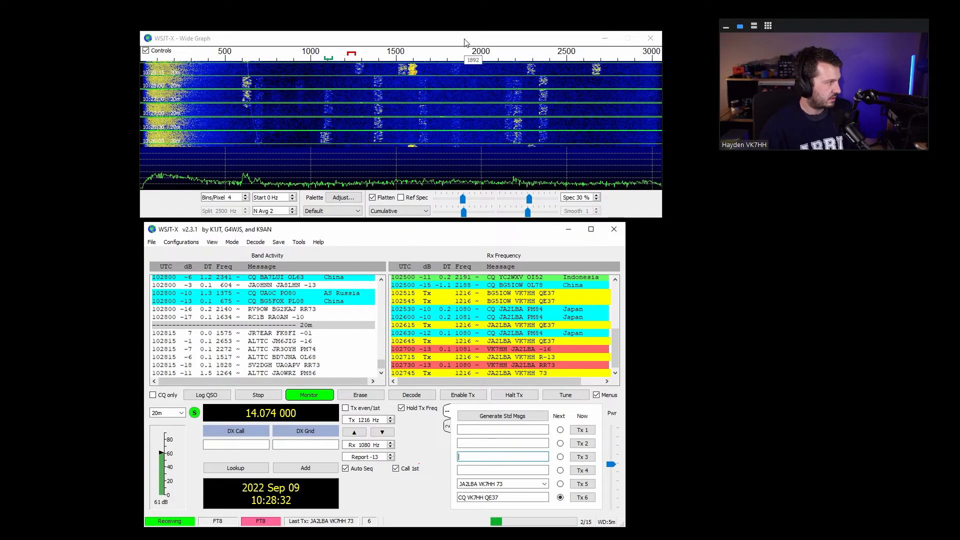
Review the Tx frequency value and move the transmit marker on the Wide Graph to 1339 Hz and finally 1257 Hz
{"action": "triple_click", "coordinate": [378, 419]}
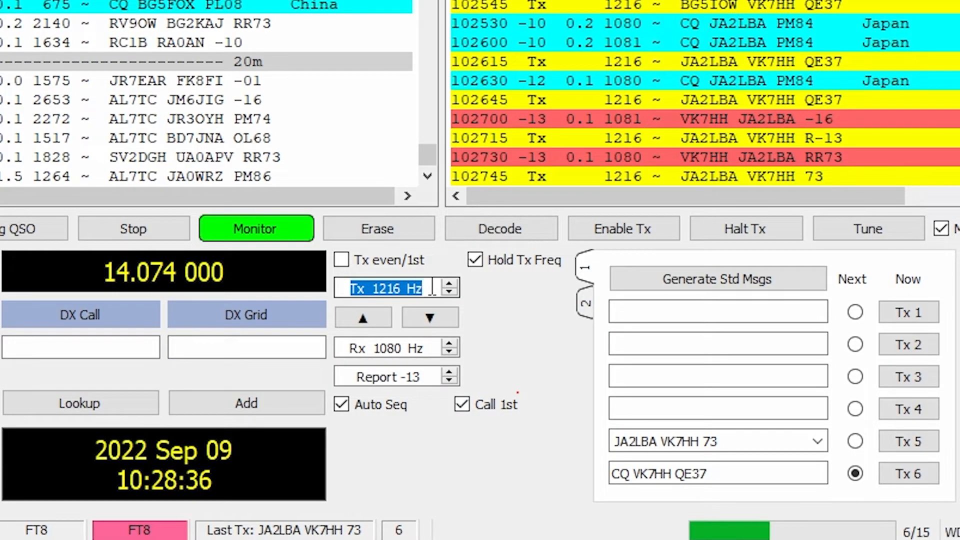
{"action": "left_click", "coordinate": [432, 289]}
{"action": "left_click_drag", "start_coordinate": [373, 289], "coordinate": [404, 287]}
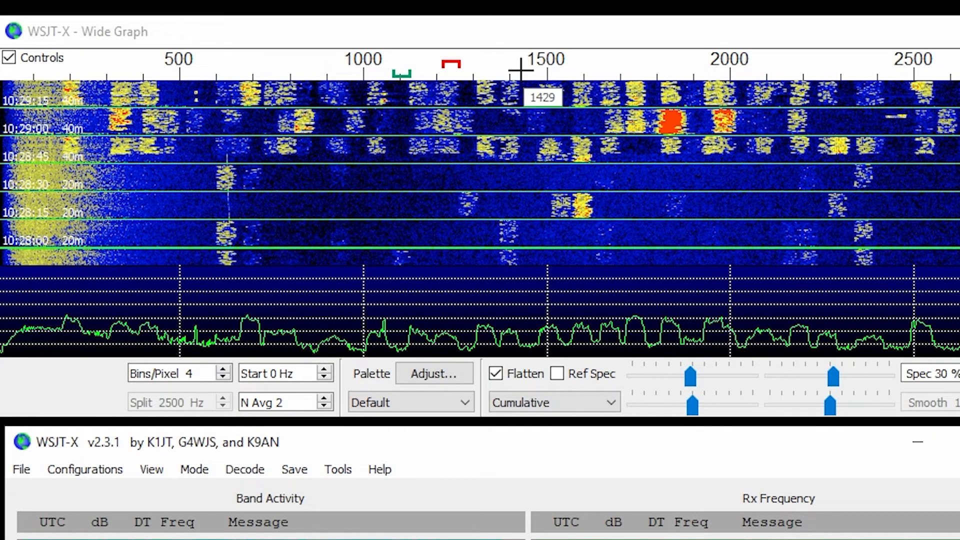
{"action": "left_click", "coordinate": [478, 70], "text": "ctrl"}
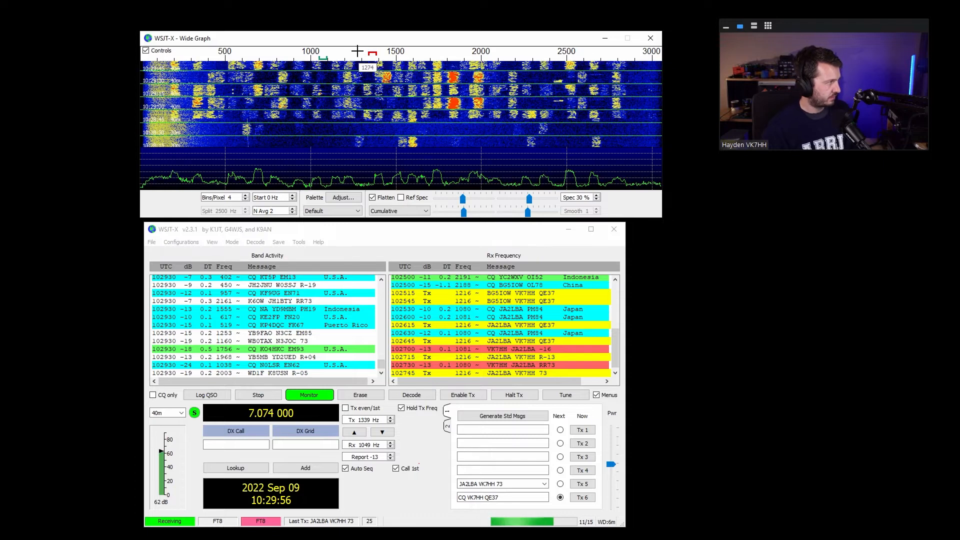
{"action": "left_click", "coordinate": [358, 52], "text": "shift"}
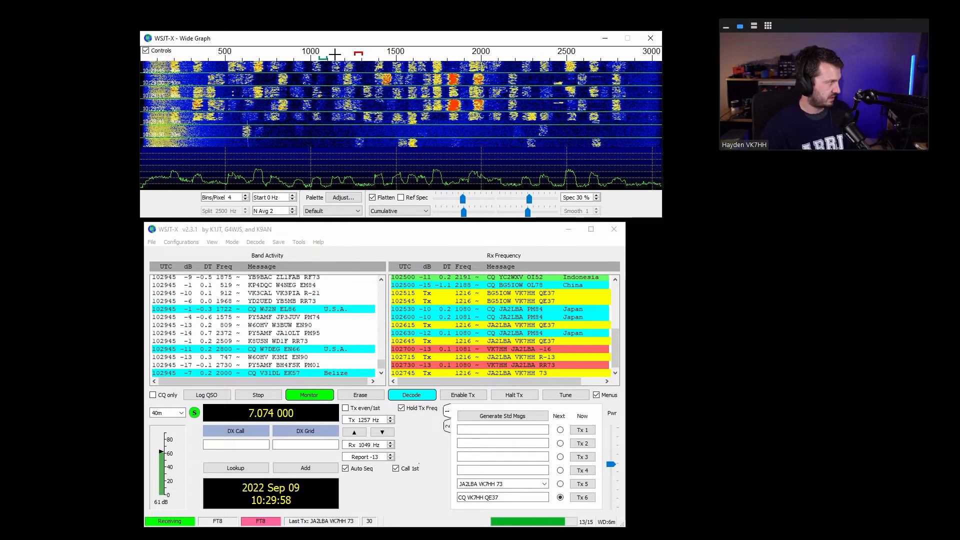
Move the Wide Graph transmit marker to 1629 Hz and 2177 Hz, and finally enter a Tx frequency of 1300 Hz
{"action": "left_click", "coordinate": [404, 53], "text": "shift"}
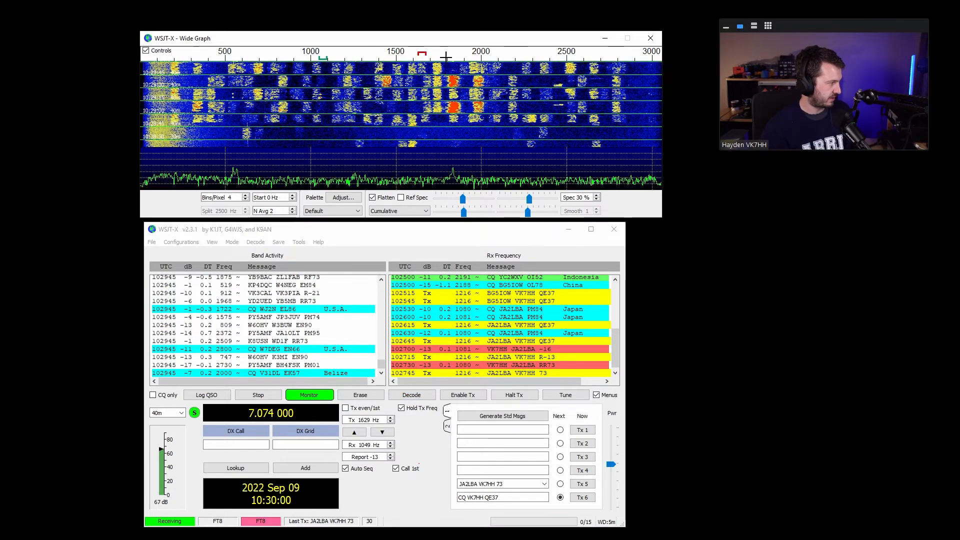
{"action": "left_click", "coordinate": [419, 52], "text": "shift"}
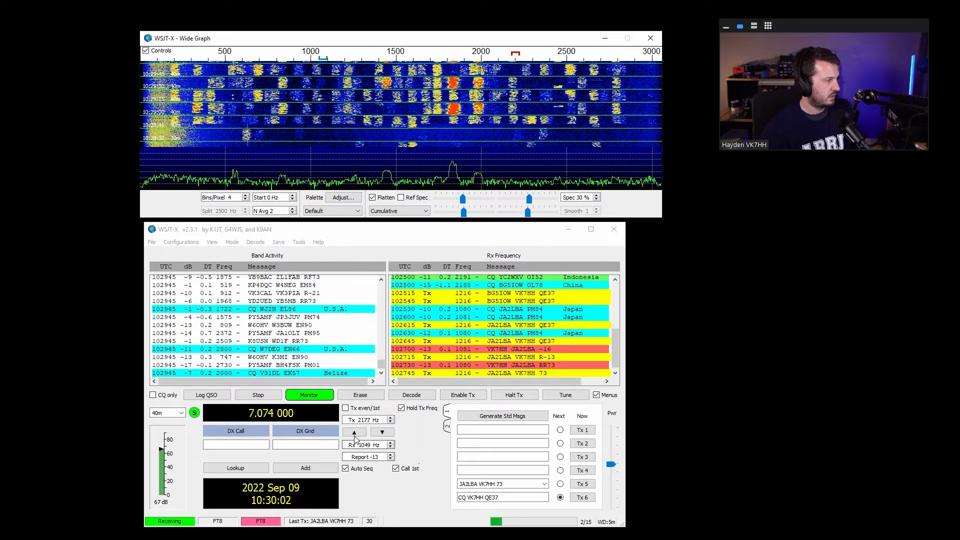
{"action": "left_click_drag", "start_coordinate": [358, 420], "coordinate": [369, 419]}
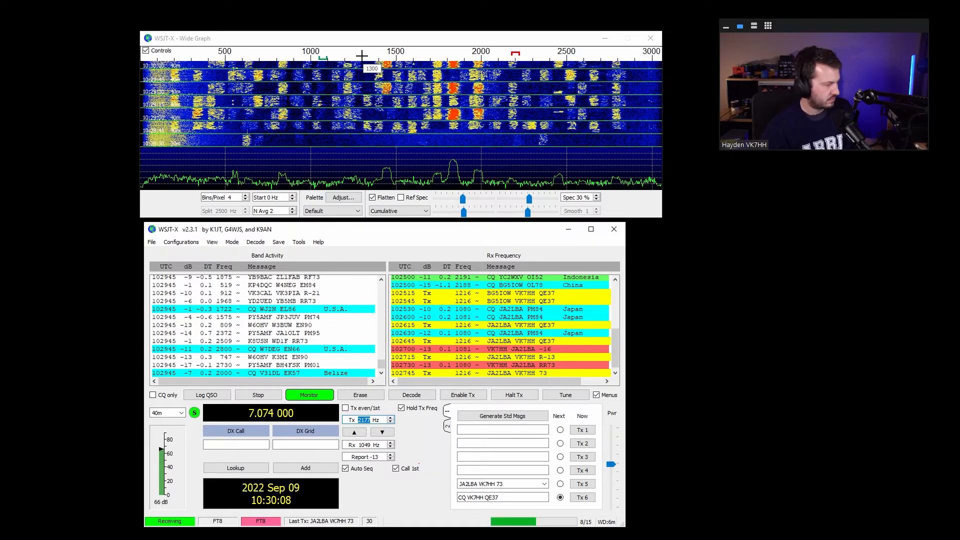
{"action": "type", "text": "1300"}
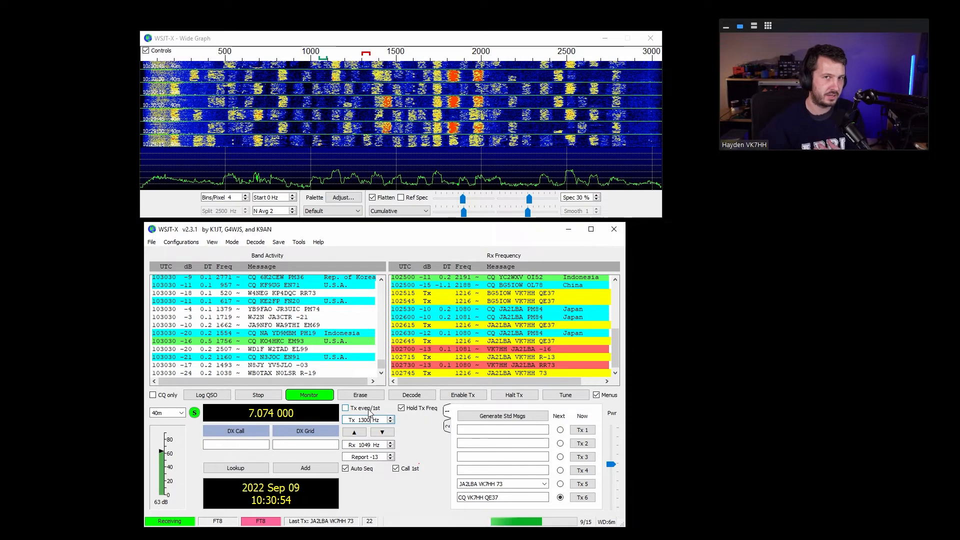
Examine the actions available for the FT8 configuration, the list of operating modes and the decode depth options
{"action": "left_click", "coordinate": [182, 243]}
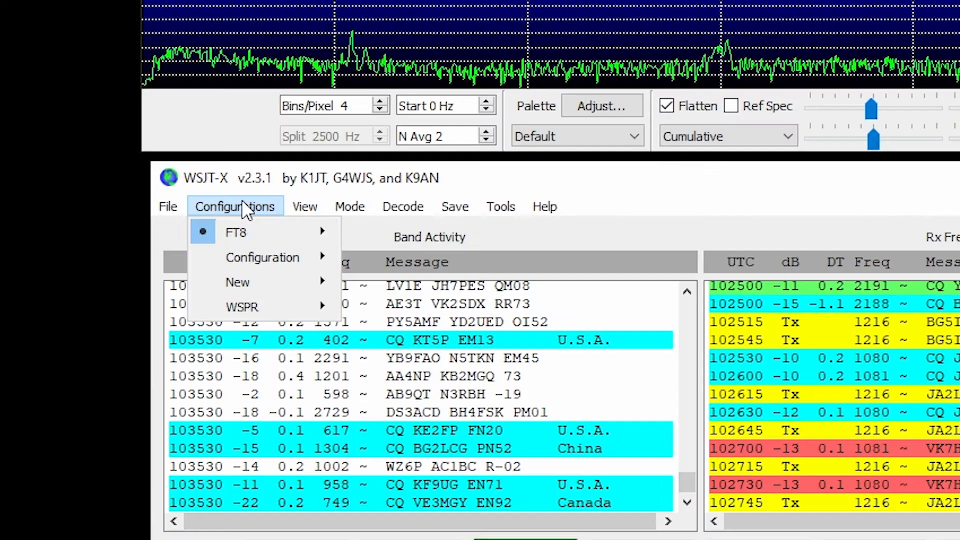
{"action": "mouse_move", "coordinate": [188, 256]}
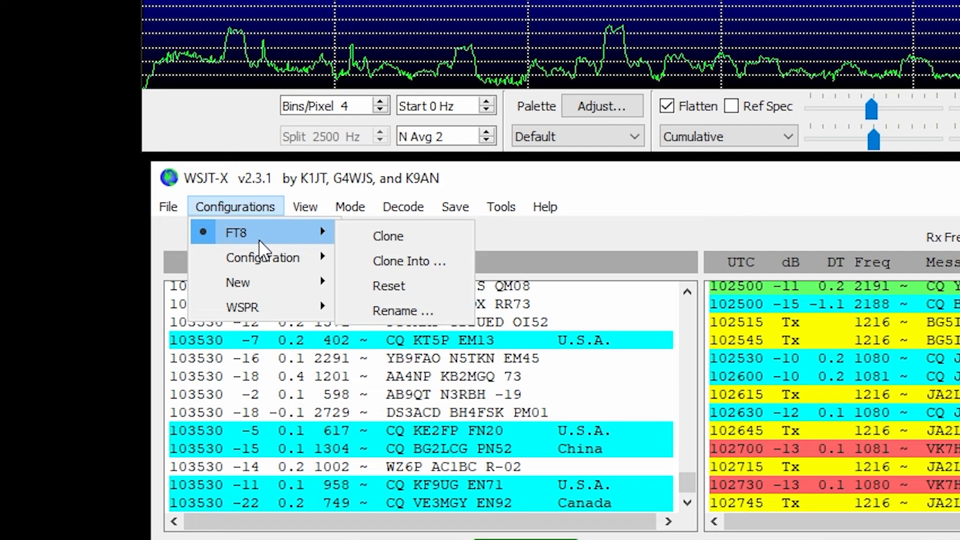
{"action": "mouse_move", "coordinate": [352, 207]}
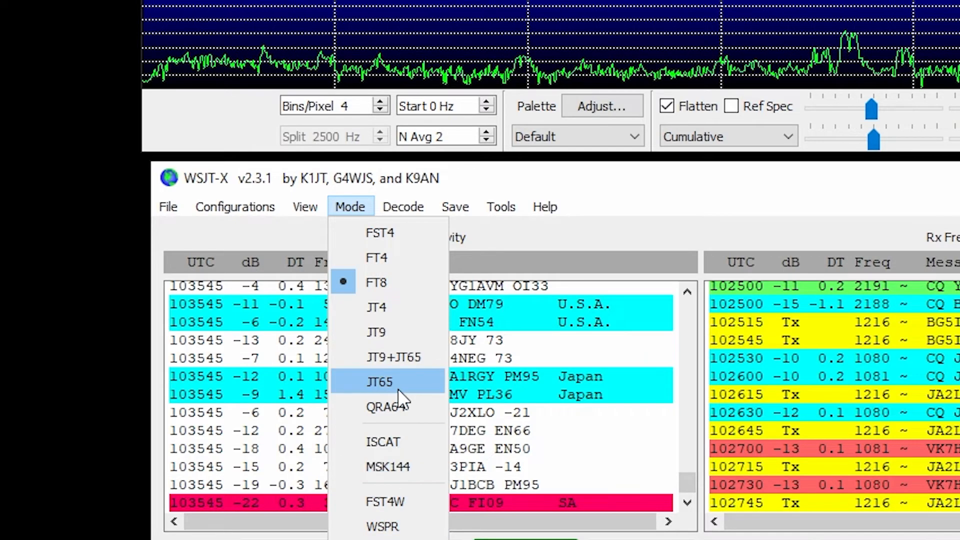
{"action": "mouse_move", "coordinate": [386, 206]}
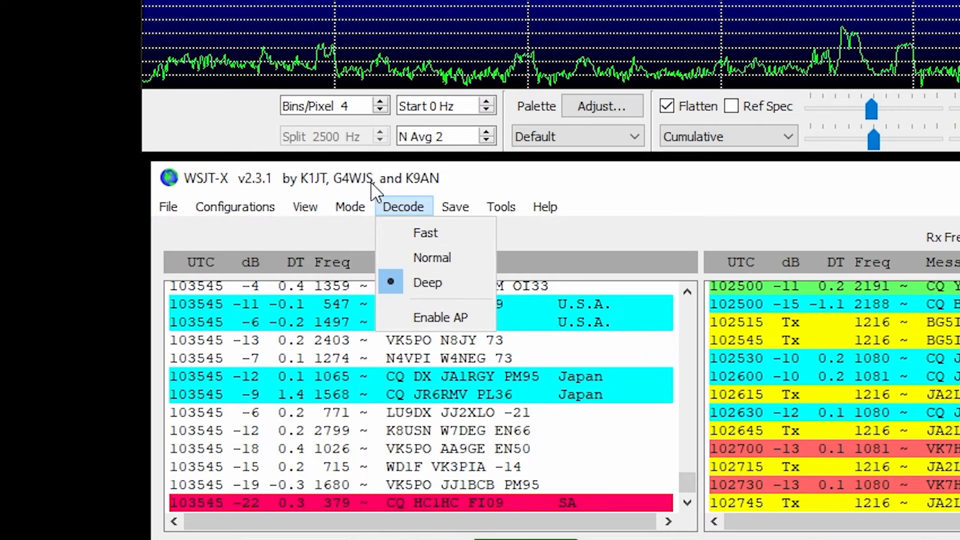
Review the FT8 configuration and mode choices again along with the Wide Graph's Bins/Pixel and Start settings
{"action": "left_click", "coordinate": [348, 203]}
{"action": "left_click", "coordinate": [235, 207]}
{"action": "mouse_move", "coordinate": [263, 239]}
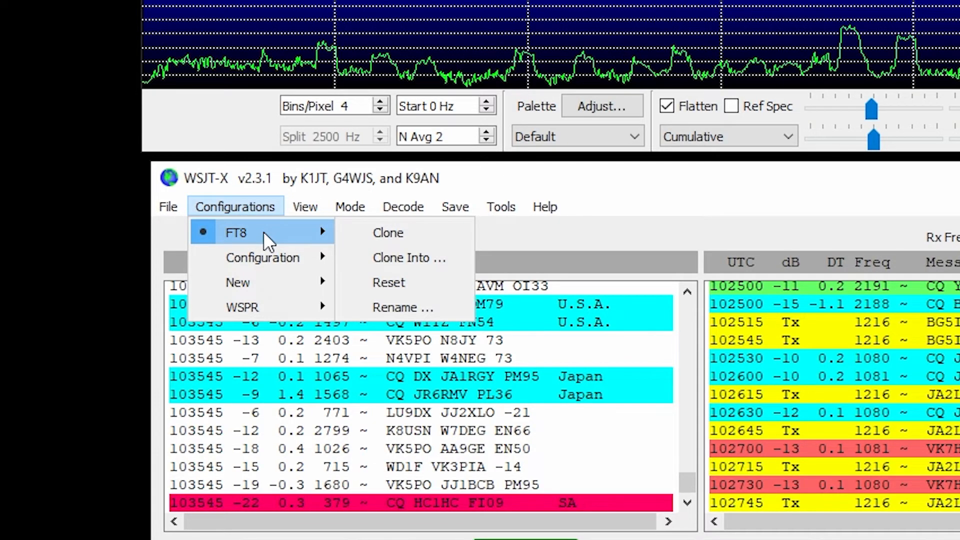
{"action": "left_click", "coordinate": [336, 208]}
{"action": "left_click", "coordinate": [345, 206]}
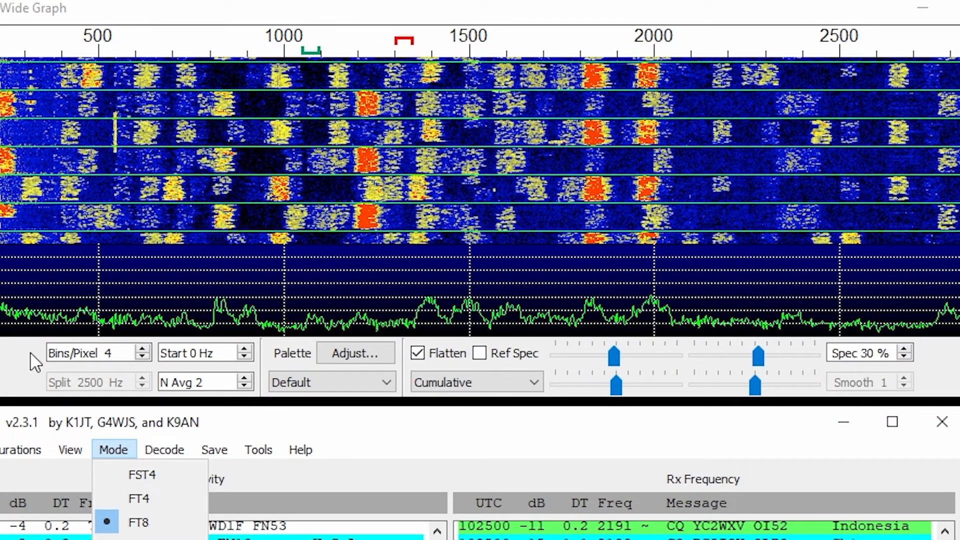
{"action": "left_click", "coordinate": [86, 347]}
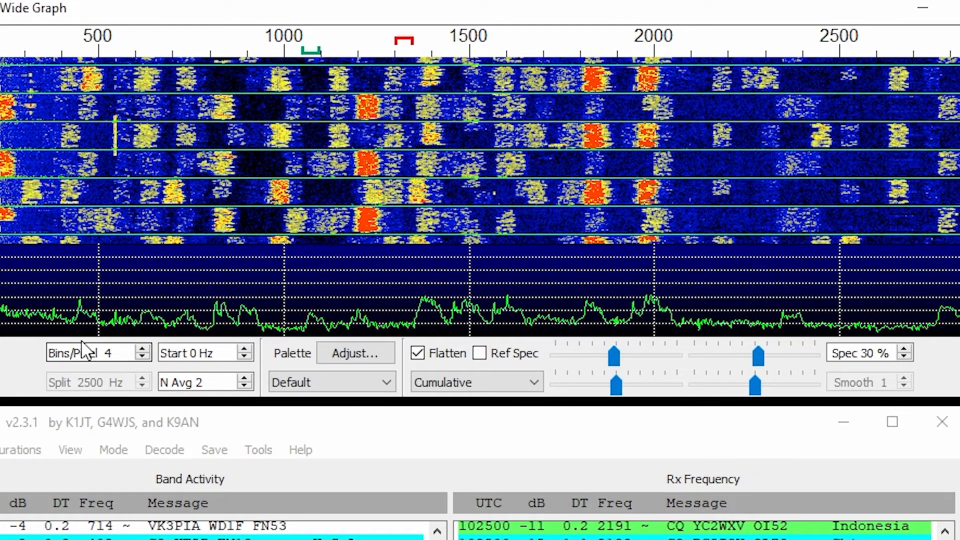
{"action": "left_click", "coordinate": [197, 352]}
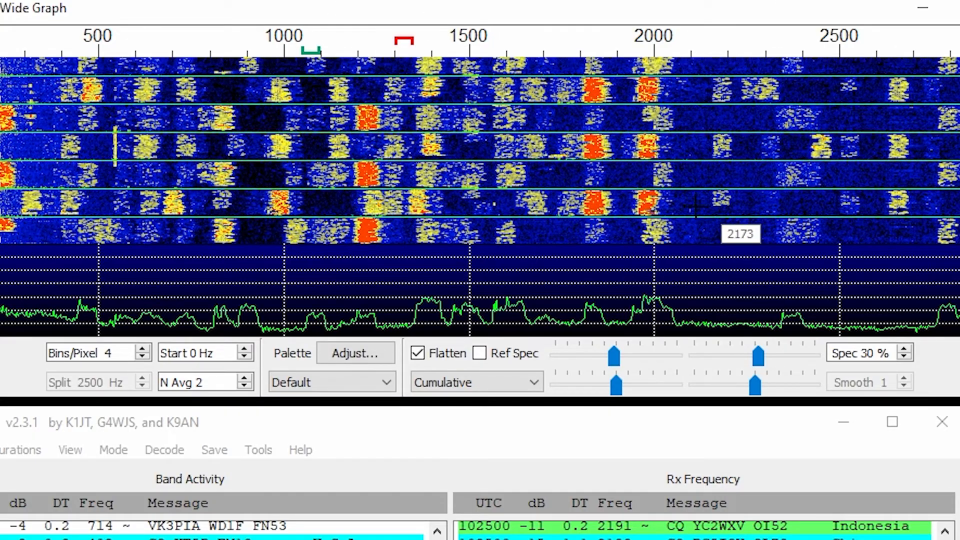
Switch from the FT8 configuration to the WSPR configuration
{"action": "left_click", "coordinate": [4, 449]}
{"action": "mouse_move", "coordinate": [66, 539]}
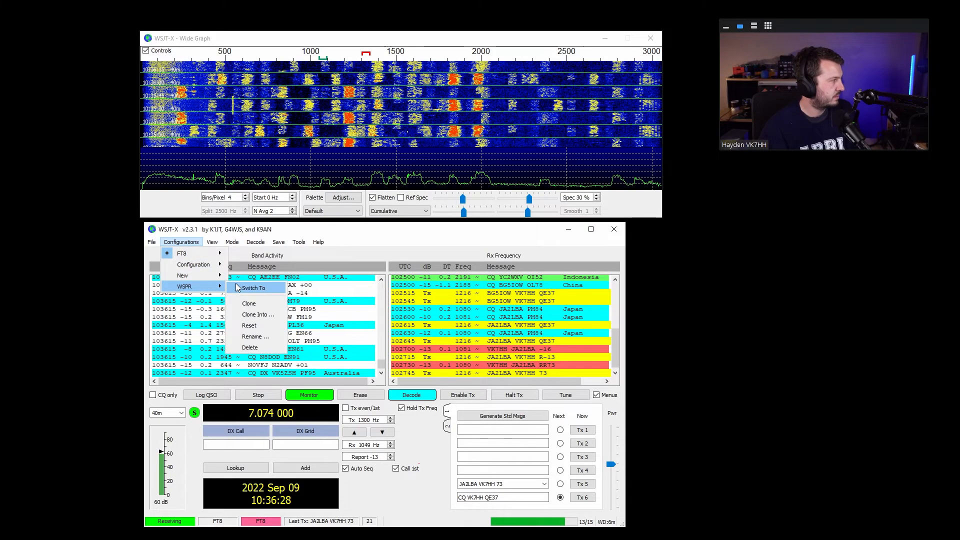
{"action": "left_click", "coordinate": [264, 289]}
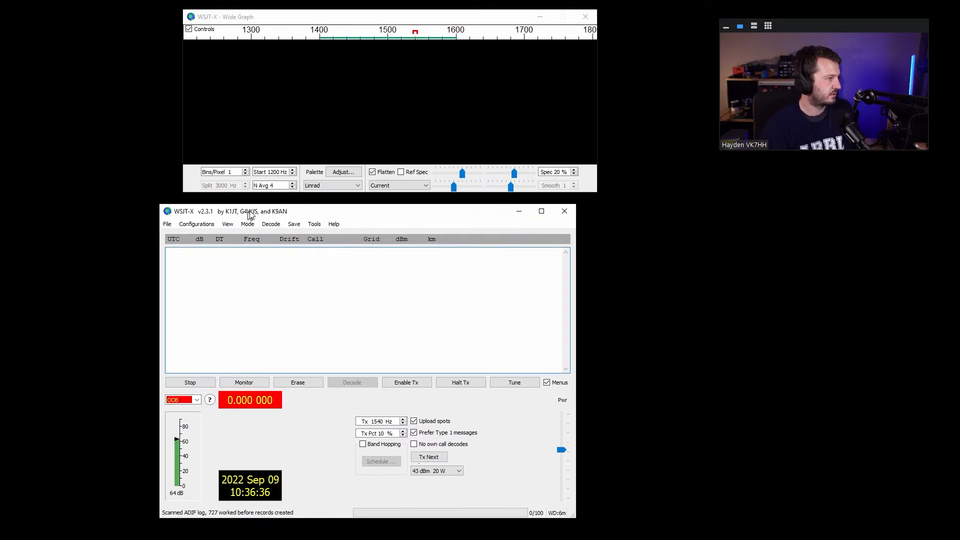
Examine the WSPR working frequencies from the HF bands up to 23cm without choosing one, and dismiss the WSJT-X dialog
{"action": "left_click", "coordinate": [236, 398]}
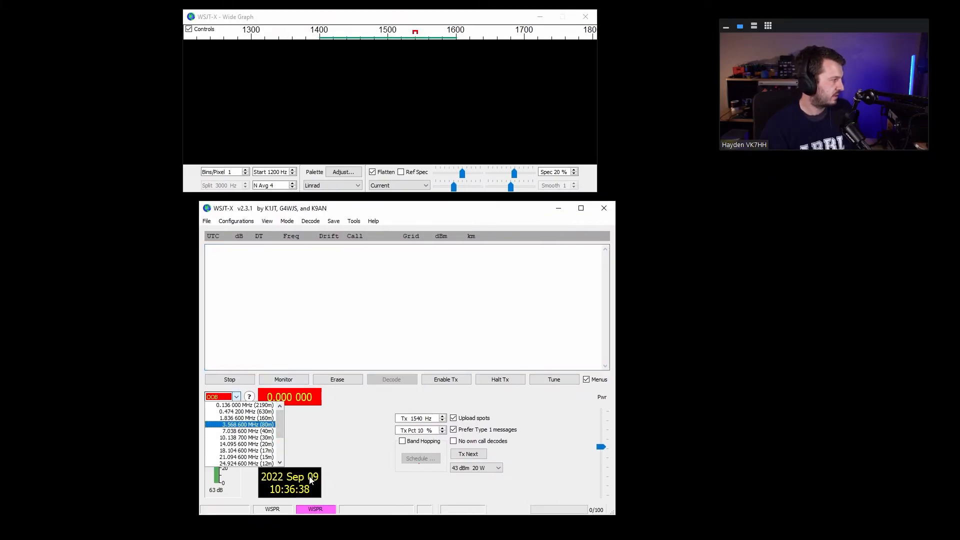
{"action": "scroll", "coordinate": [256, 447], "scroll_direction": "down", "scroll_amount": 3}
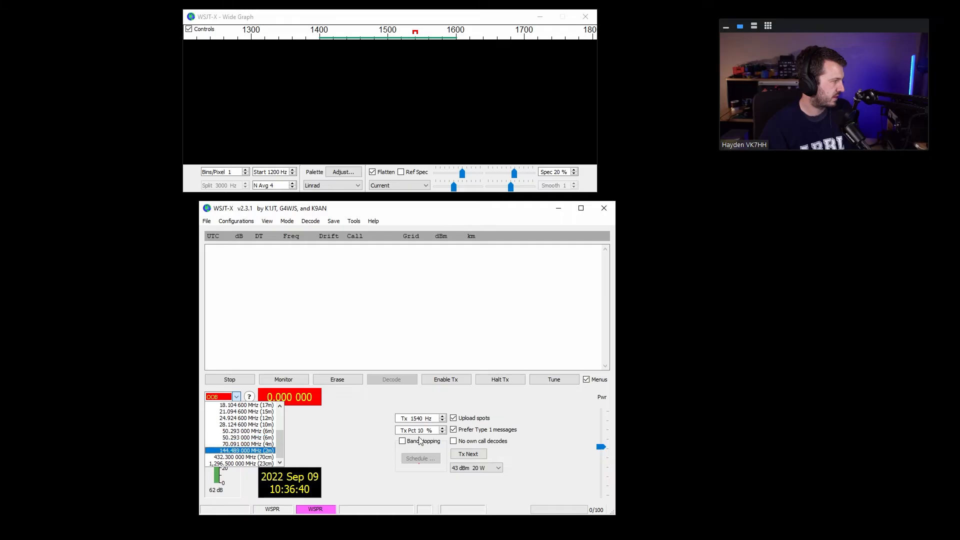
{"action": "left_click", "coordinate": [334, 446]}
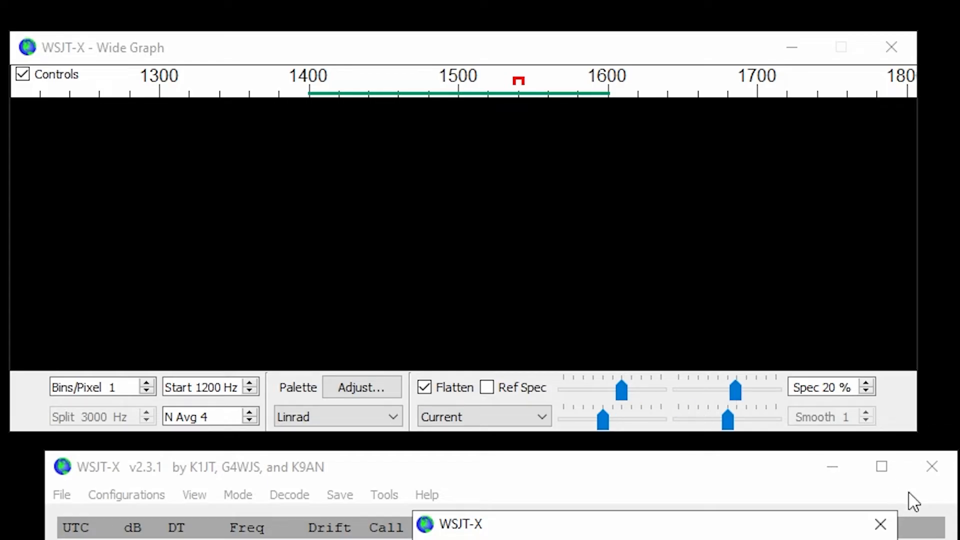
{"action": "left_click", "coordinate": [883, 525]}
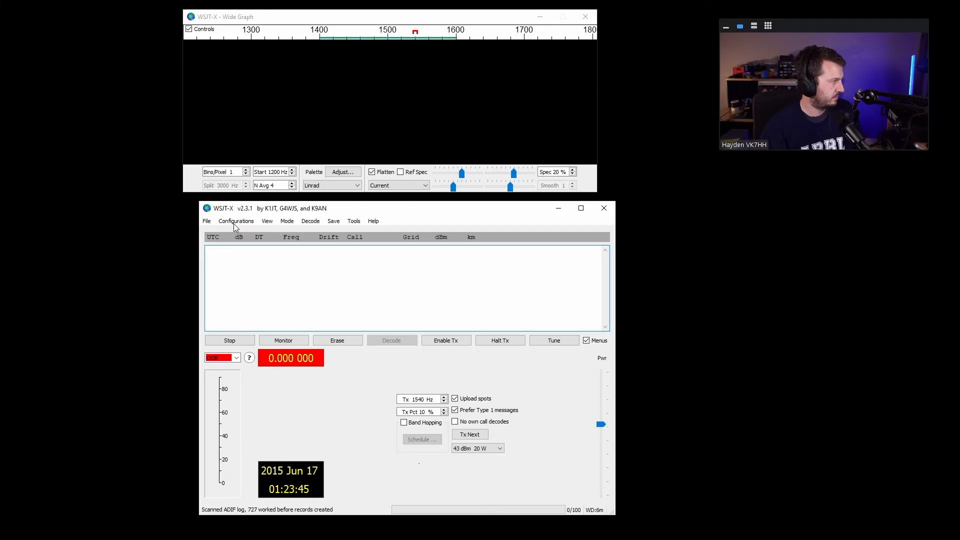
Switch back to the FT8 configuration and review the decoded messages in Band Activity
{"action": "left_click", "coordinate": [244, 222]}
{"action": "mouse_move", "coordinate": [267, 255]}
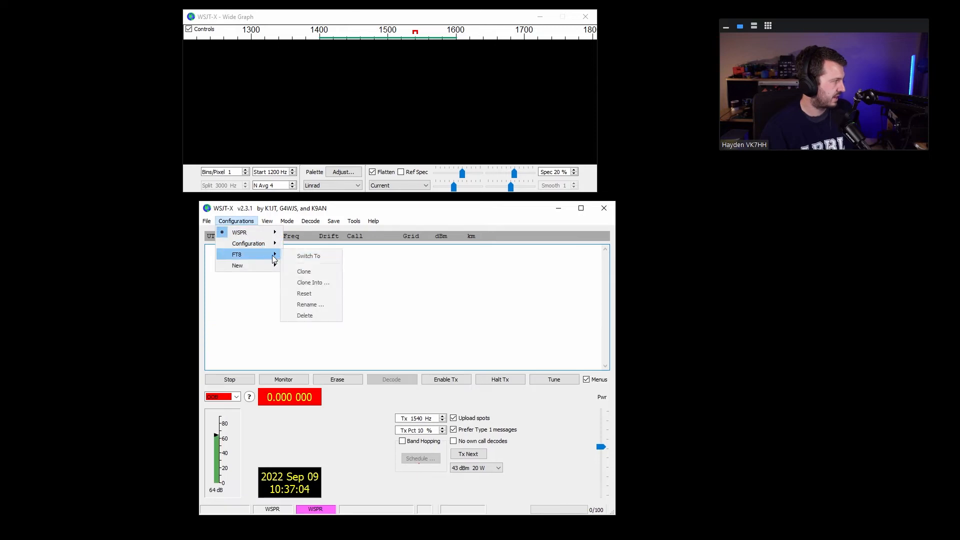
{"action": "left_click", "coordinate": [303, 254]}
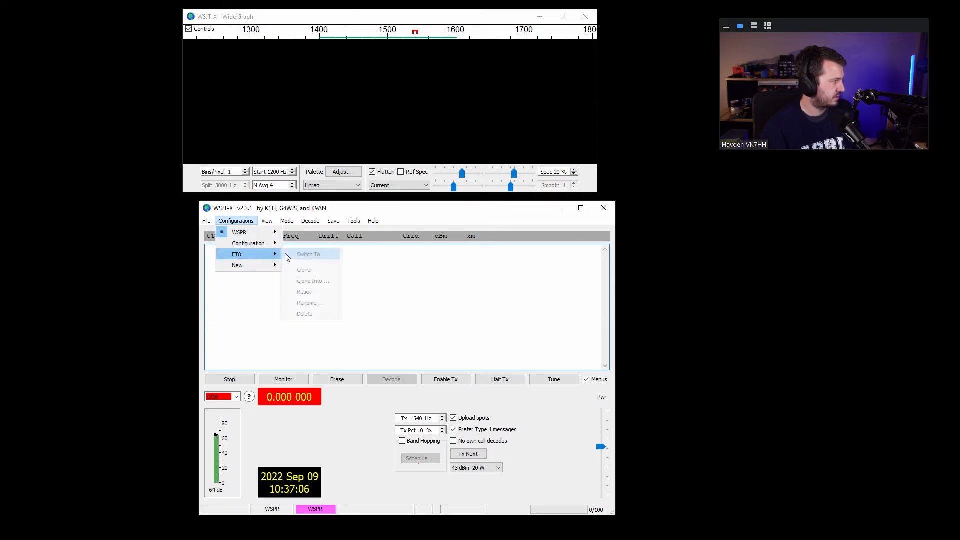
{"action": "left_click", "coordinate": [298, 253]}
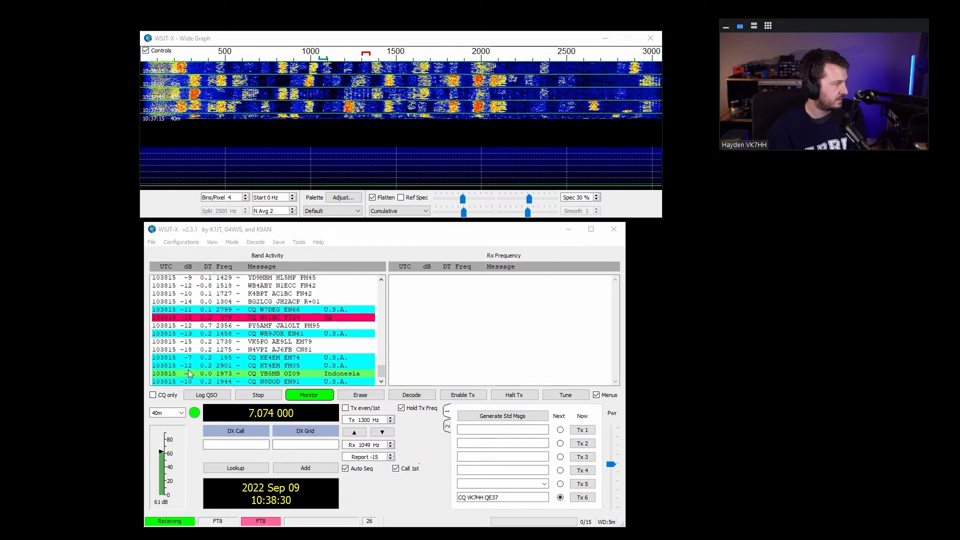
{"action": "scroll", "coordinate": [295, 359], "scroll_direction": "up", "scroll_amount": 6}
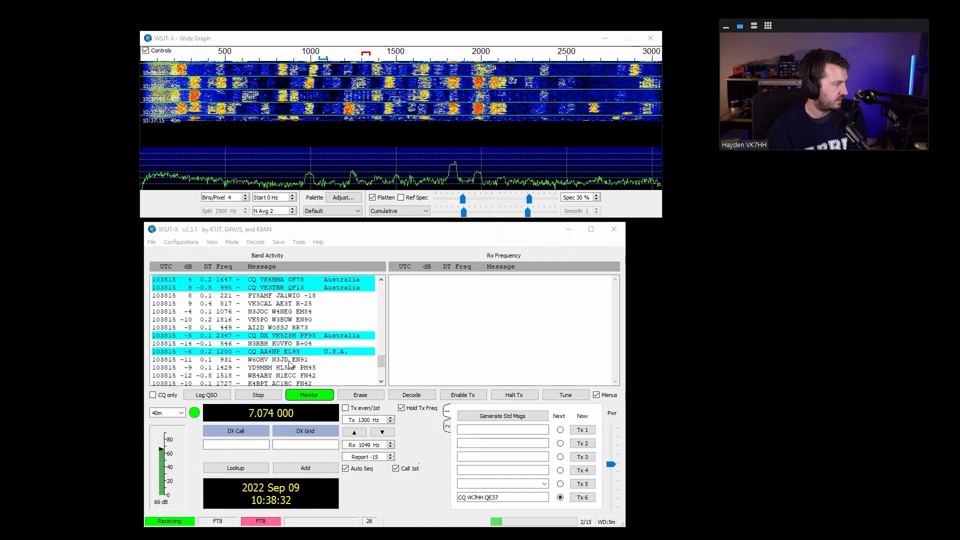
{"action": "scroll", "coordinate": [300, 354], "scroll_direction": "down", "scroll_amount": 6}
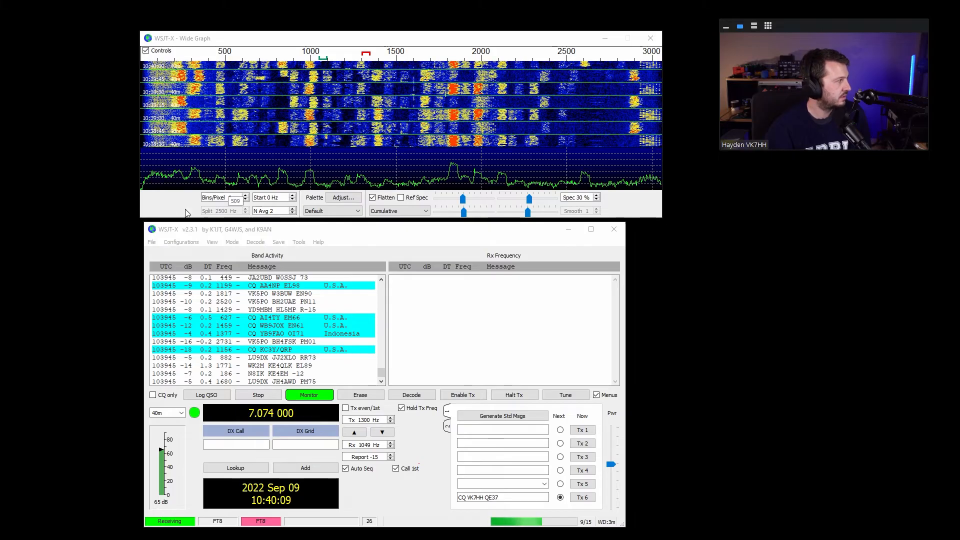
Examine the logging options and the Enable PSK Reporter Spotting option in the Reporting settings
{"action": "left_click", "coordinate": [151, 242]}
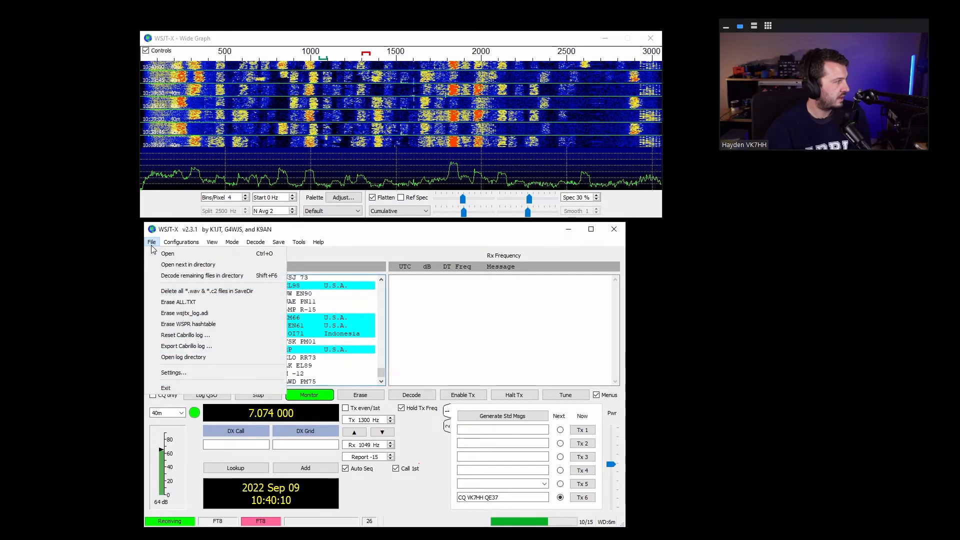
{"action": "left_click", "coordinate": [190, 373]}
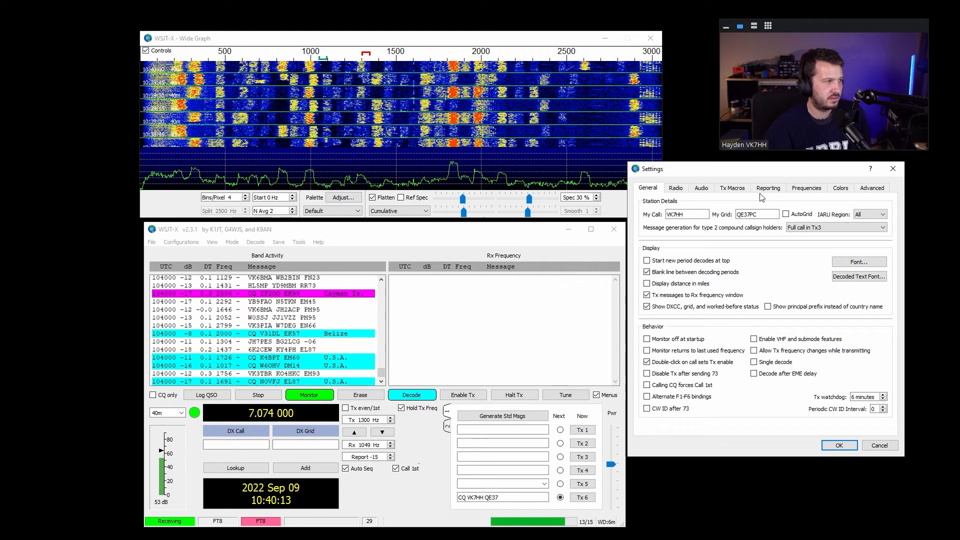
{"action": "left_click", "coordinate": [768, 190]}
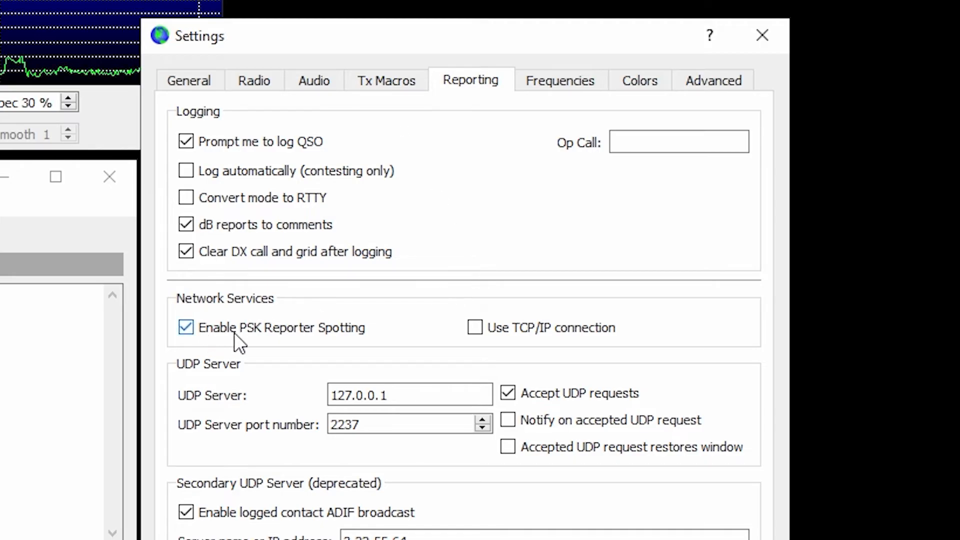
{"action": "mouse_move", "coordinate": [235, 332]}
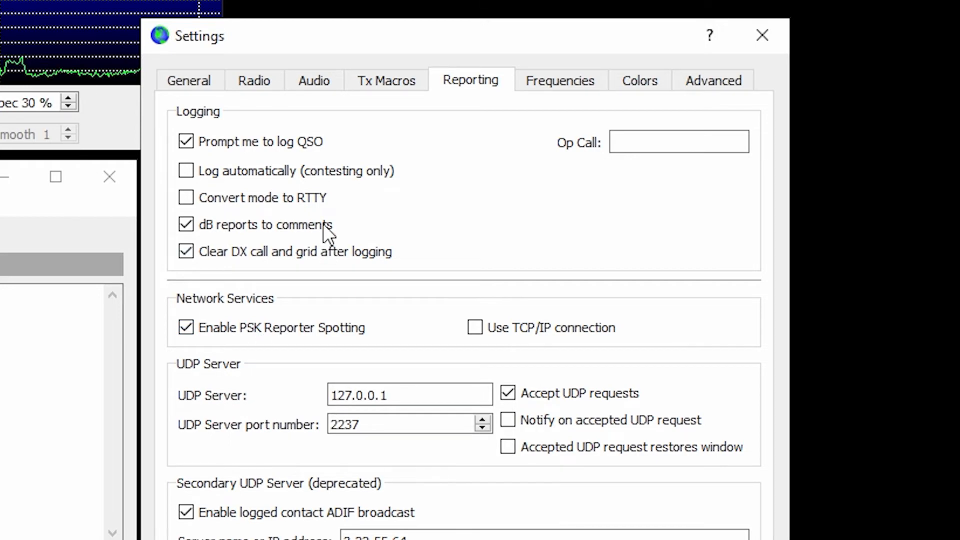
{"action": "mouse_move", "coordinate": [282, 332]}
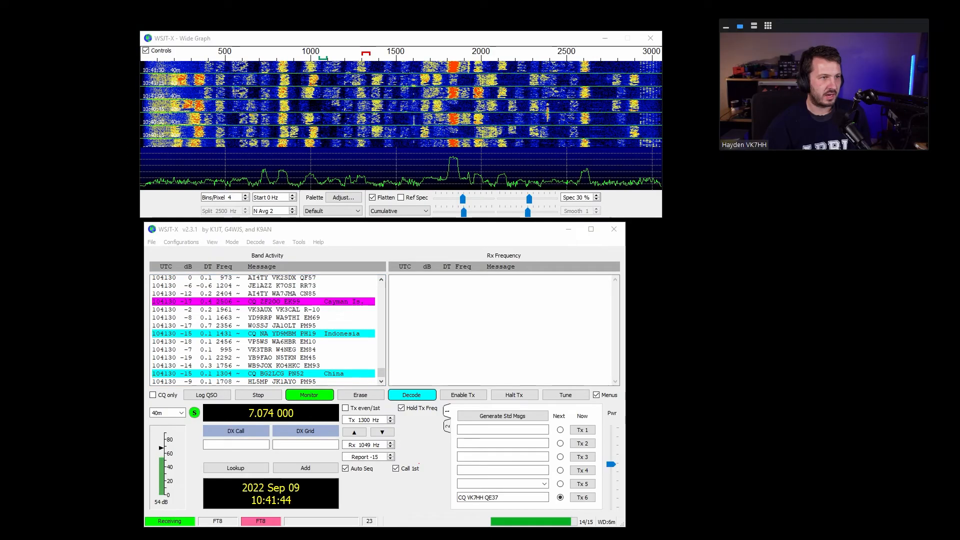
Switch to the PSK Reporter map in the browser and inspect the 20m FT8 reception reports around the world
{"action": "key", "text": "alt+Tab"}
{"action": "double_click", "coordinate": [590, 107]}
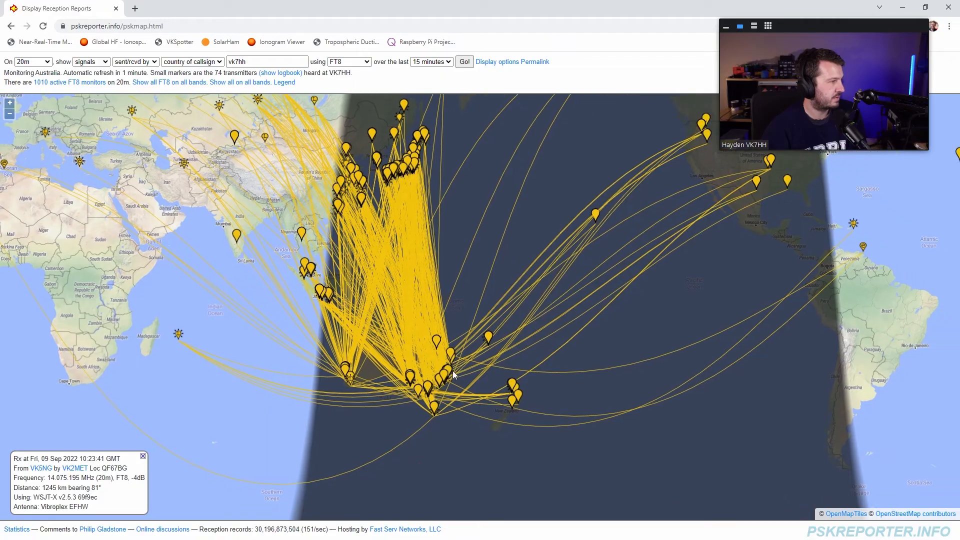
{"action": "scroll", "coordinate": [440, 392], "scroll_direction": "down", "scroll_amount": 3}
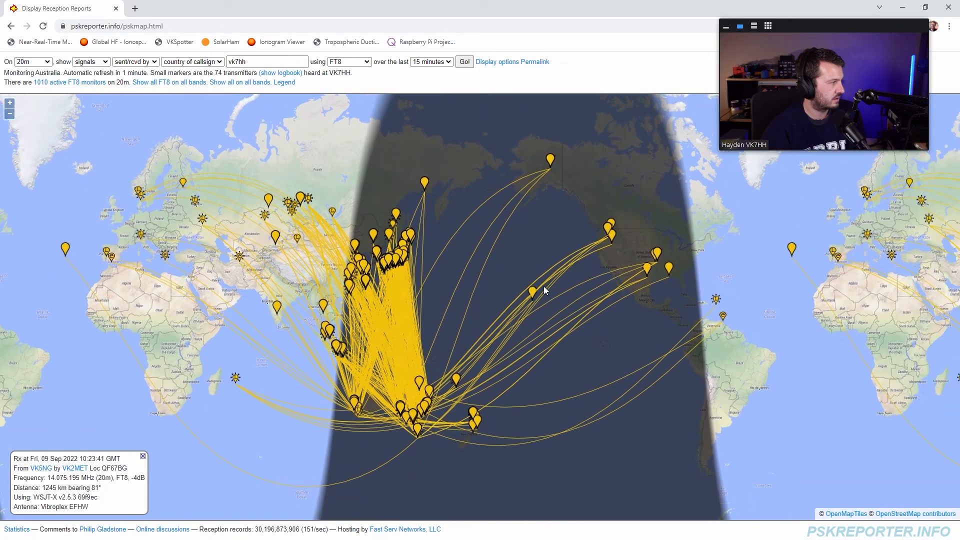
{"action": "left_click_drag", "start_coordinate": [544, 286], "coordinate": [528, 275]}
{"action": "left_click_drag", "start_coordinate": [428, 301], "coordinate": [503, 283]}
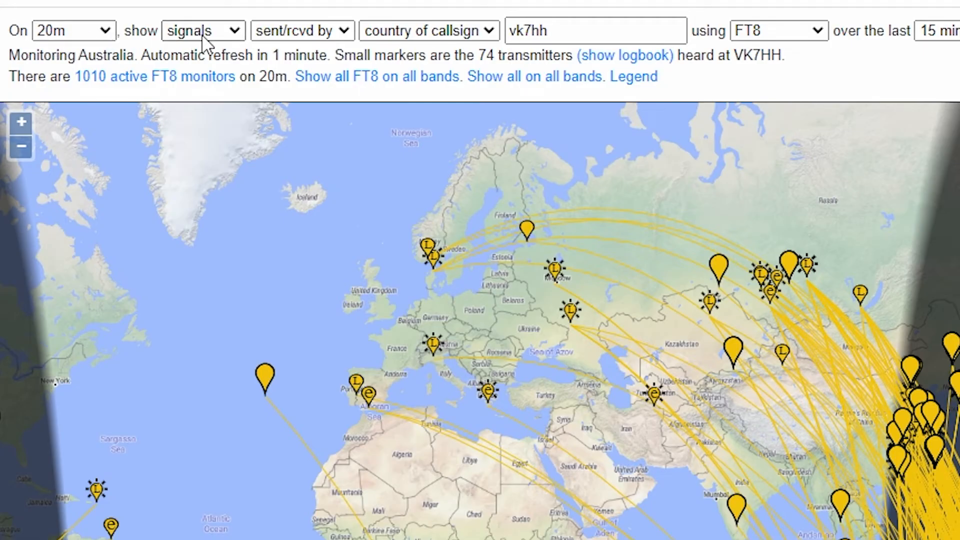
Review the PSK Reporter filters for signals, sent/rcvd by and country of callsign, and focus the callsign entry
{"action": "left_click", "coordinate": [204, 36]}
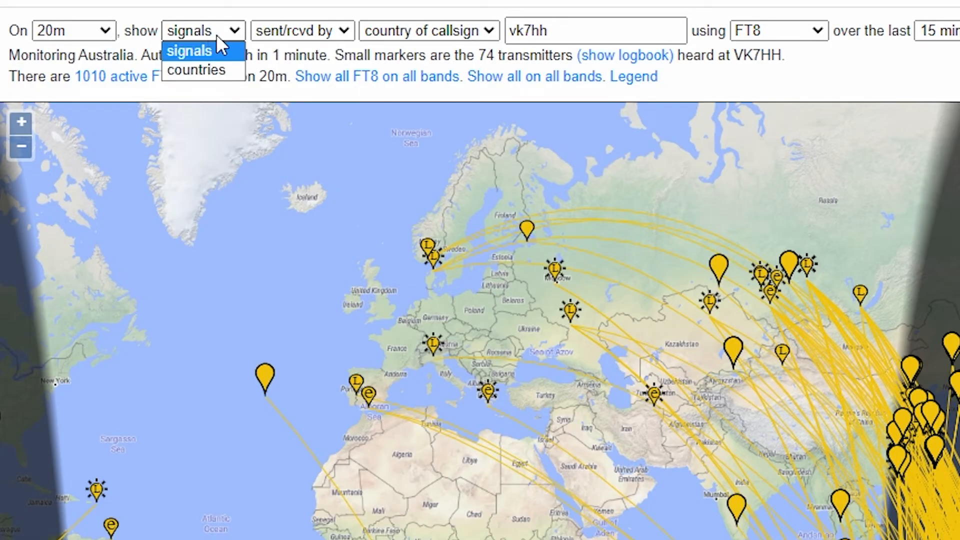
{"action": "left_click", "coordinate": [216, 35]}
{"action": "left_click", "coordinate": [307, 37]}
{"action": "left_click", "coordinate": [307, 38]}
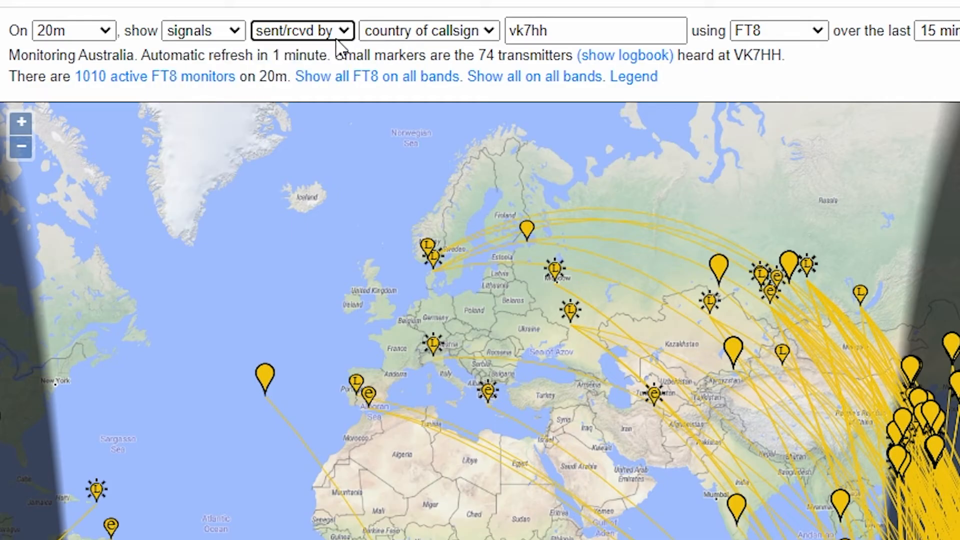
{"action": "left_click", "coordinate": [478, 35]}
{"action": "left_click", "coordinate": [481, 33]}
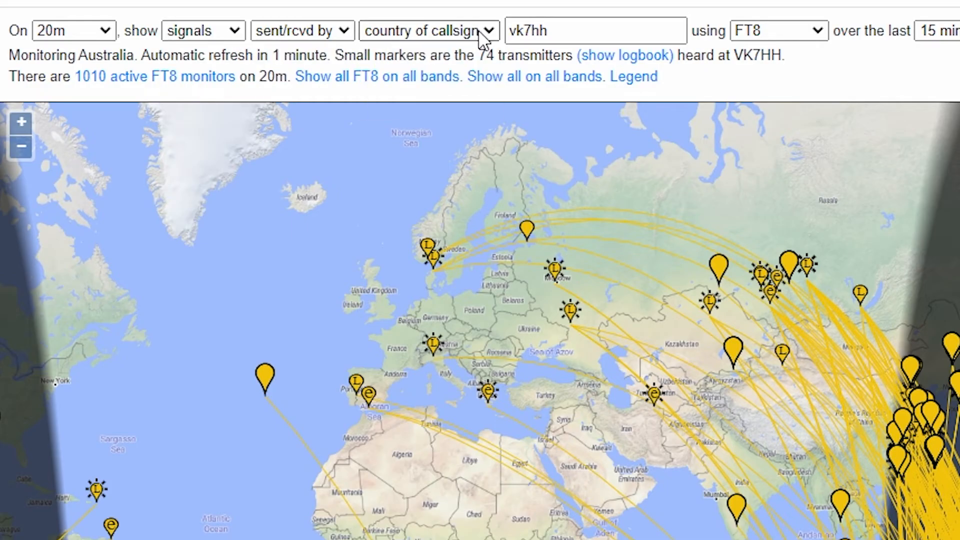
{"action": "left_click_drag", "start_coordinate": [561, 31], "coordinate": [506, 33]}
{"action": "left_click", "coordinate": [560, 37]}
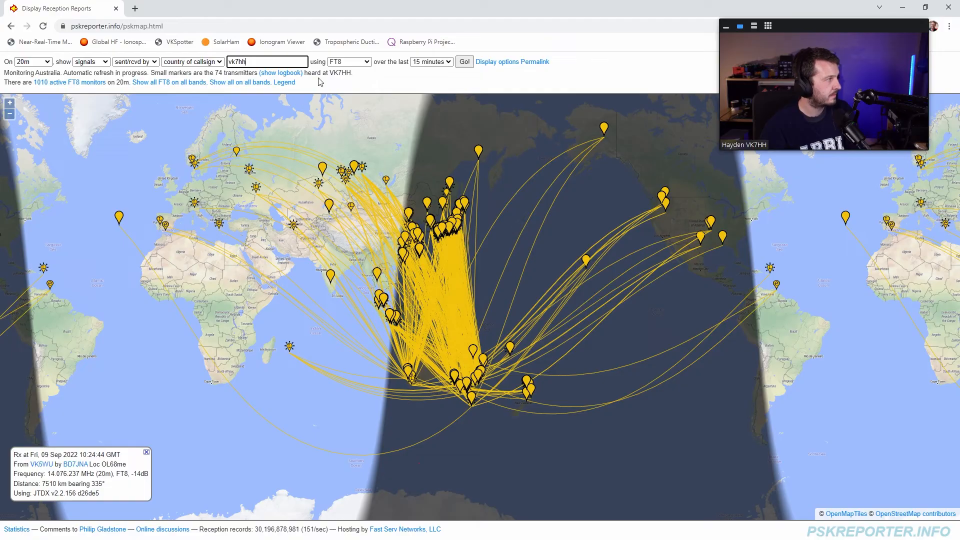
Review the available modes and the time-period options in the PSK Reporter filters, keeping FT8 and 15 minutes
{"action": "left_click", "coordinate": [340, 61]}
{"action": "scroll", "coordinate": [354, 160], "scroll_direction": "down", "scroll_amount": 3}
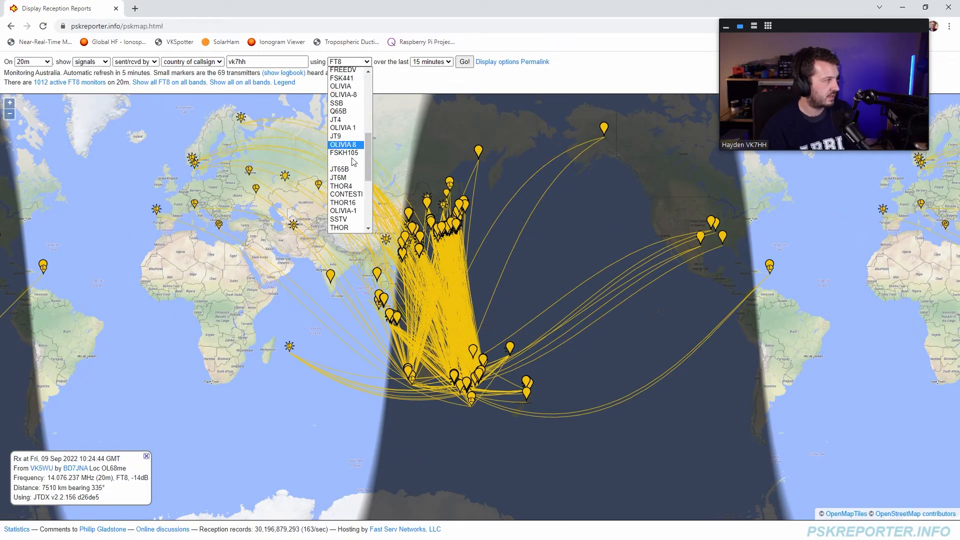
{"action": "scroll", "coordinate": [353, 150], "scroll_direction": "up", "scroll_amount": 5}
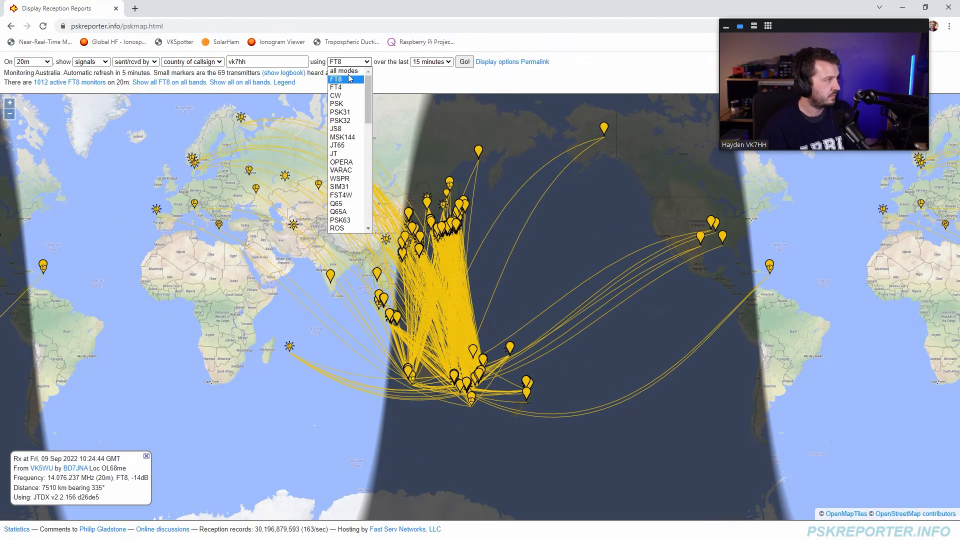
{"action": "left_click", "coordinate": [349, 78]}
{"action": "left_click", "coordinate": [423, 62]}
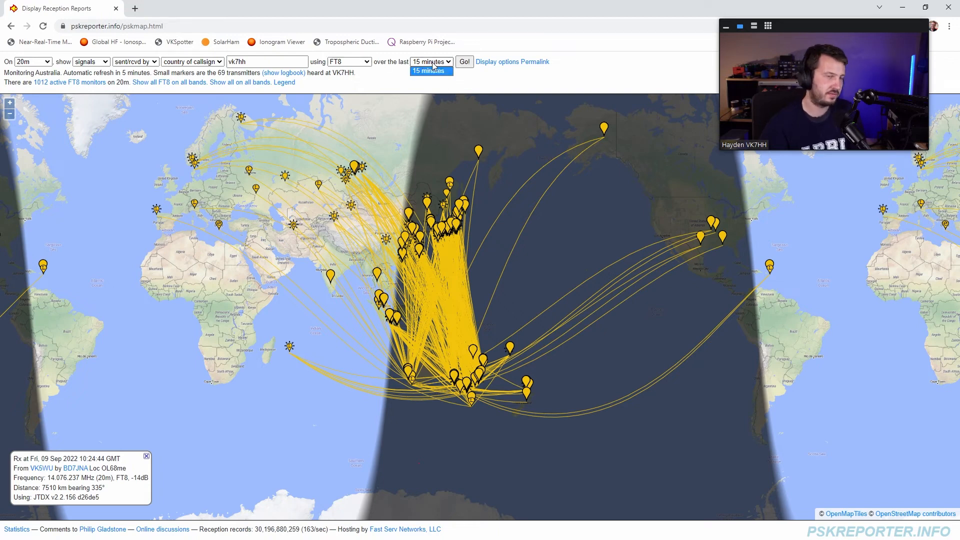
{"action": "left_click", "coordinate": [433, 65]}
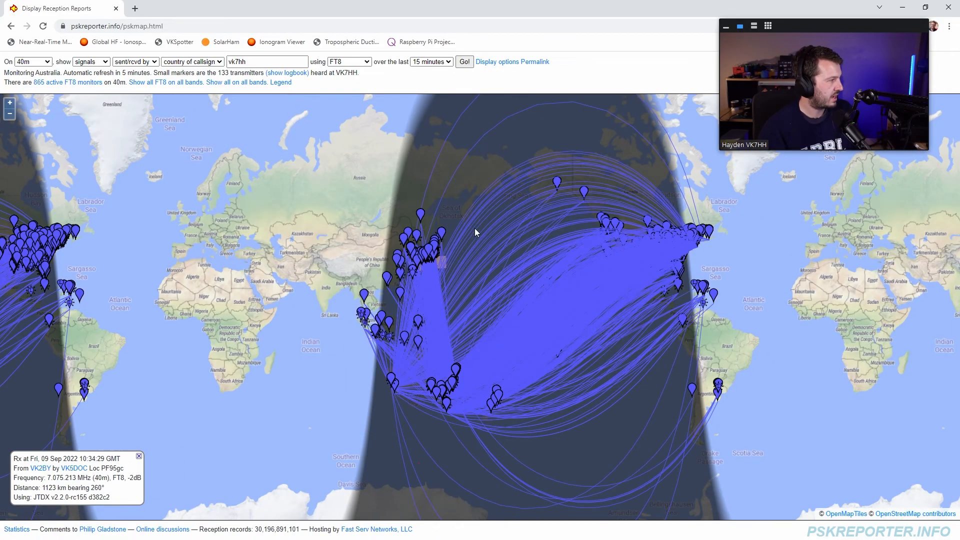
Filter the 40m FT8 map by the callsign itself instead of the country of callsign and reload the reports
{"action": "double_click", "coordinate": [245, 62]}
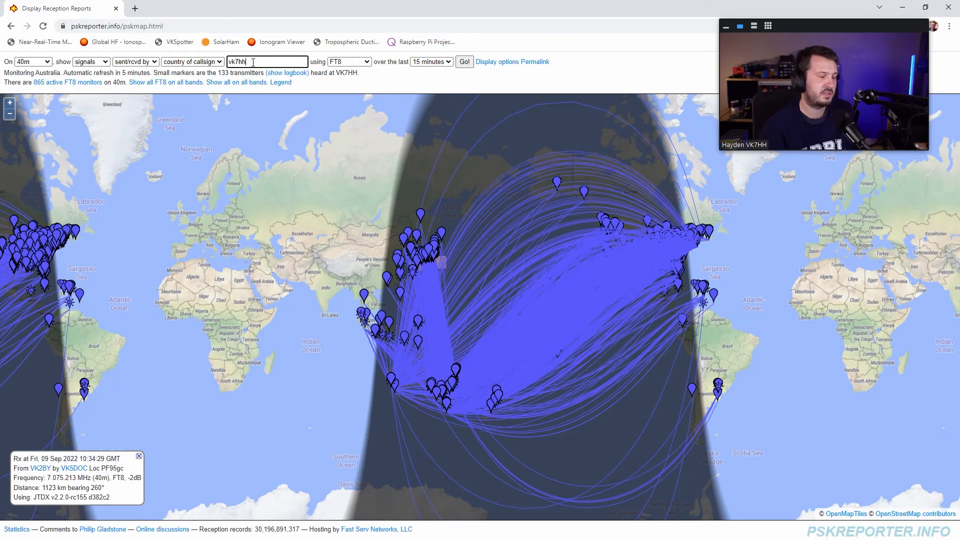
{"action": "left_click_drag", "start_coordinate": [226, 64], "coordinate": [215, 64]}
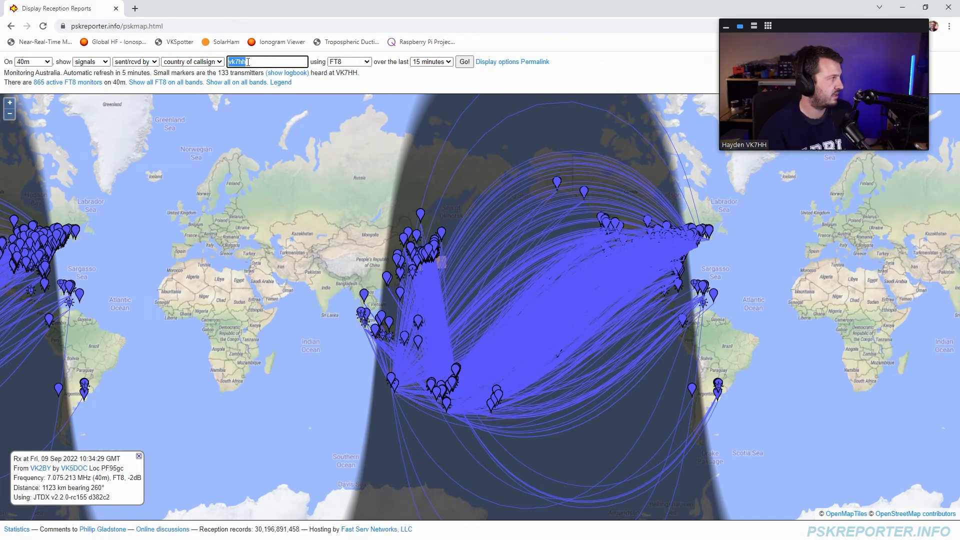
{"action": "left_click", "coordinate": [186, 62]}
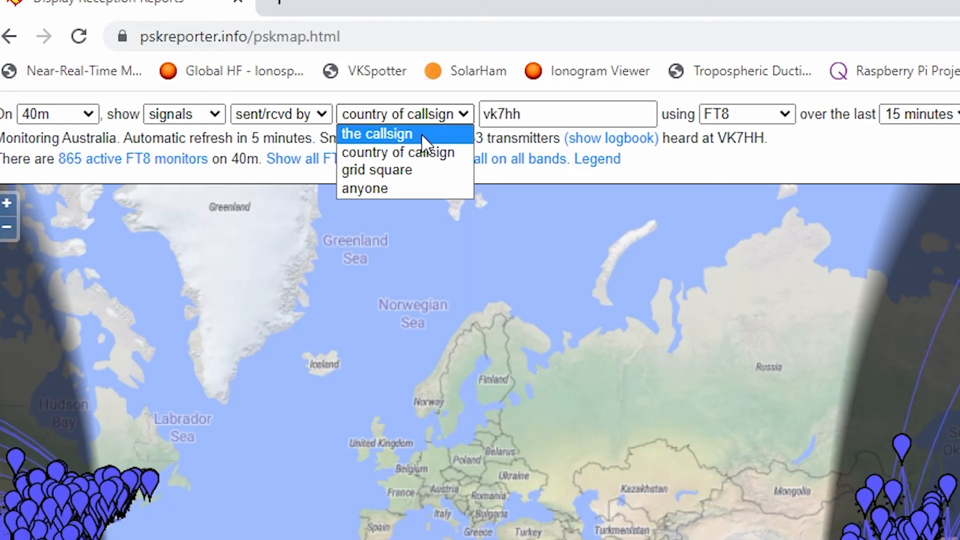
{"action": "left_click", "coordinate": [422, 134]}
{"action": "key", "text": "Tab"}
{"action": "key", "text": "Return"}
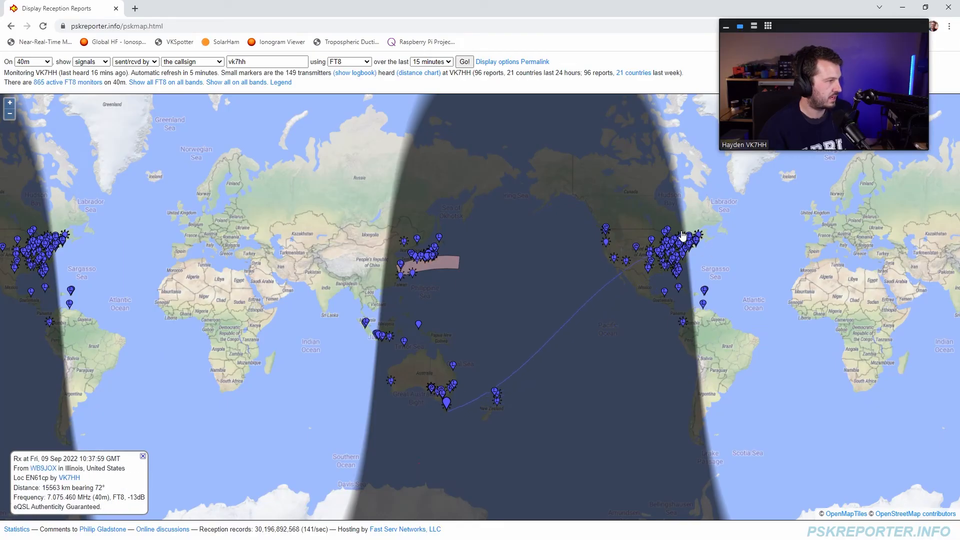
Inspect individual 40m reception reports for stations in North America, Japan and Indonesia on the map
{"action": "mouse_move", "coordinate": [683, 254]}
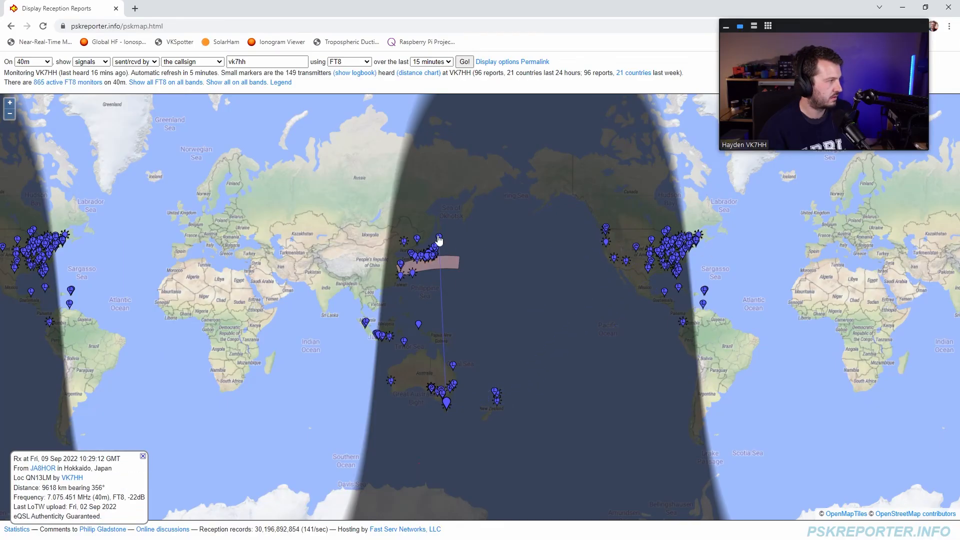
{"action": "mouse_move", "coordinate": [402, 246]}
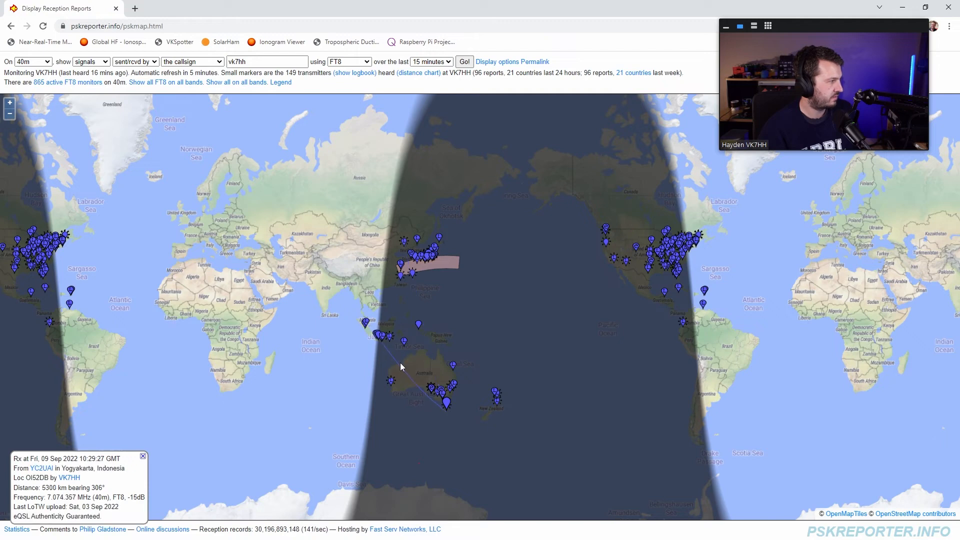
{"action": "mouse_move", "coordinate": [425, 321]}
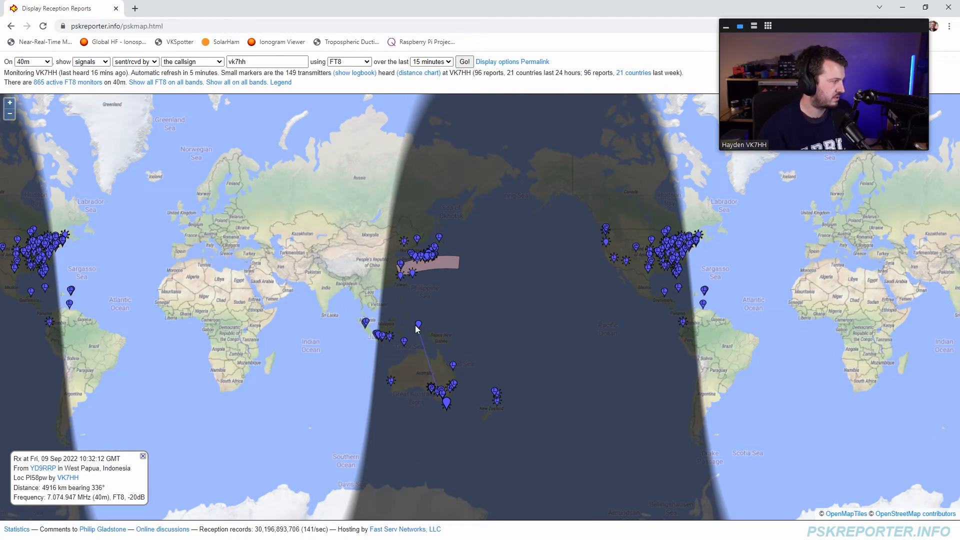
{"action": "left_click", "coordinate": [418, 330]}
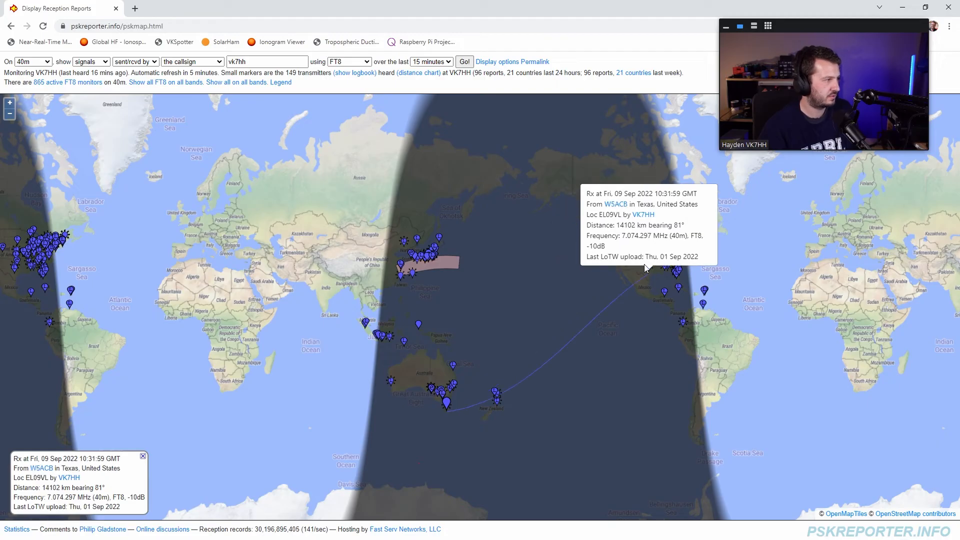
Show the 6m FT8 signals sent or received by the country of callsign on the map
{"action": "left_click", "coordinate": [32, 62]}
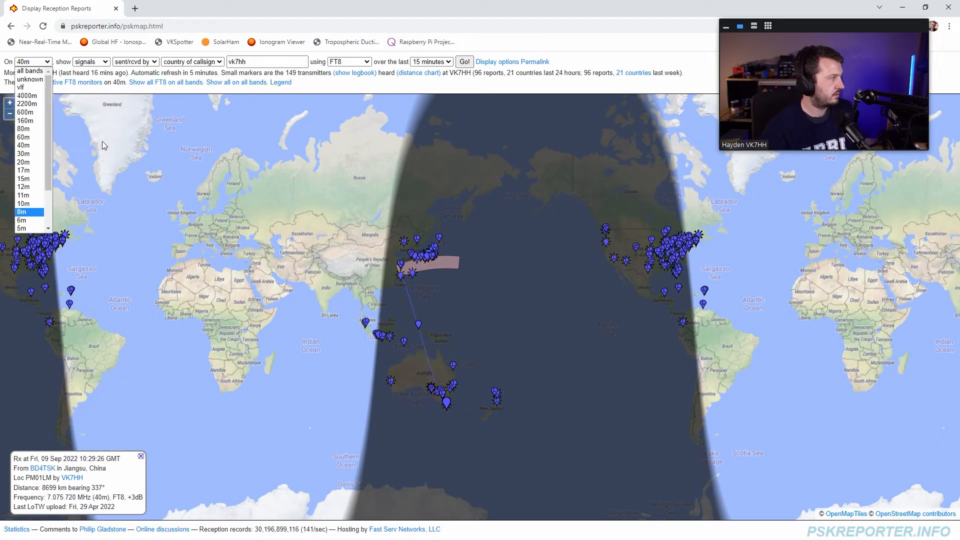
{"action": "left_click", "coordinate": [29, 220]}
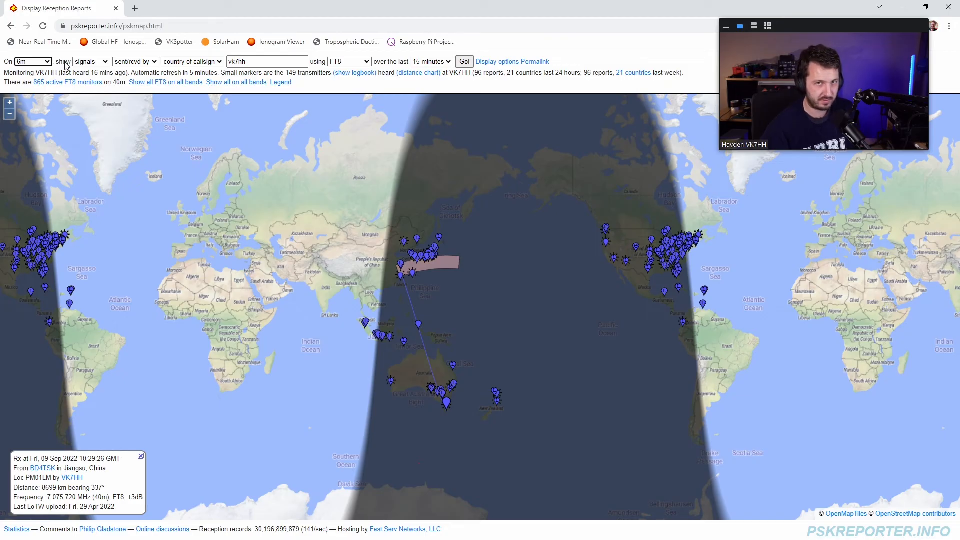
{"action": "left_click", "coordinate": [465, 62]}
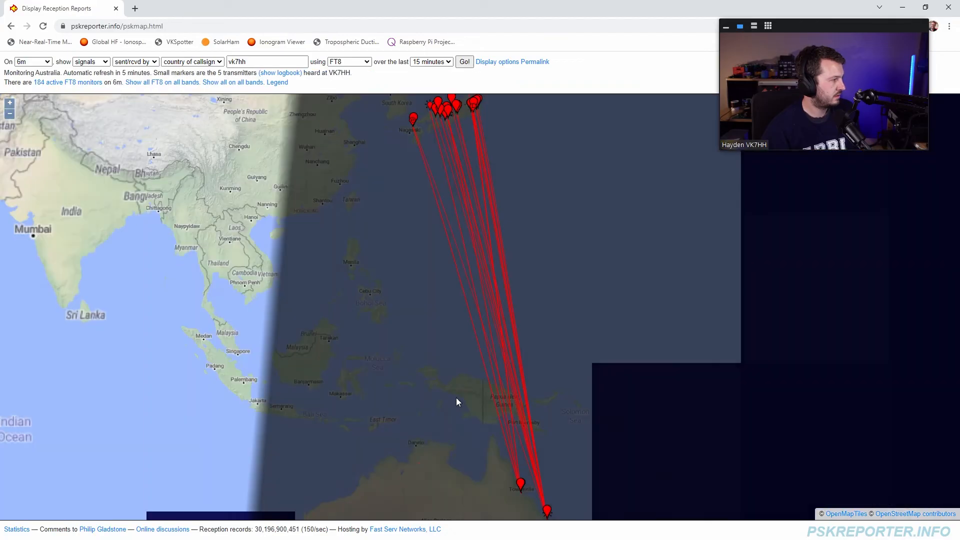
Inspect the 6m monitor details of the two stations in northeastern Australia
{"action": "scroll", "coordinate": [456, 398], "scroll_direction": "down", "scroll_amount": 3}
{"action": "left_click_drag", "start_coordinate": [467, 415], "coordinate": [386, 362]}
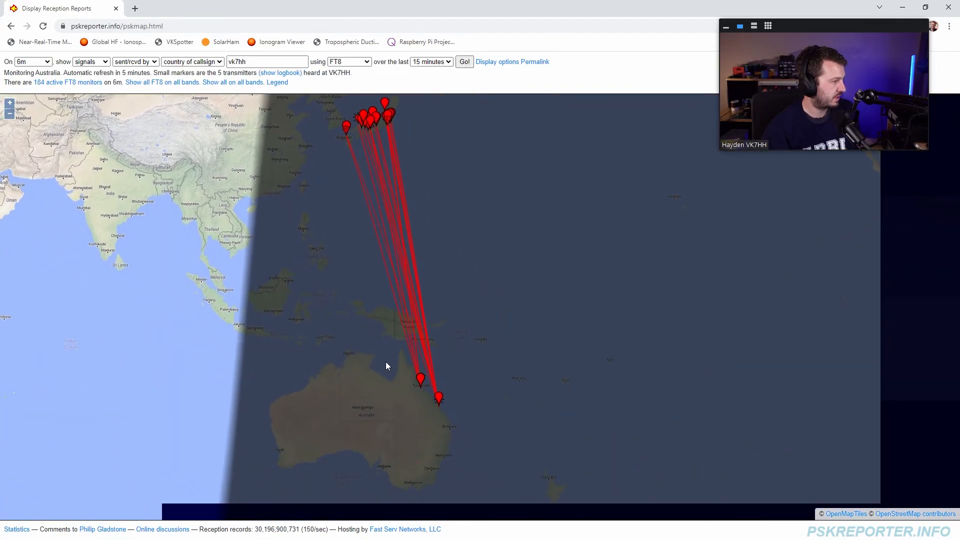
{"action": "scroll", "coordinate": [385, 362], "scroll_direction": "down", "scroll_amount": 1}
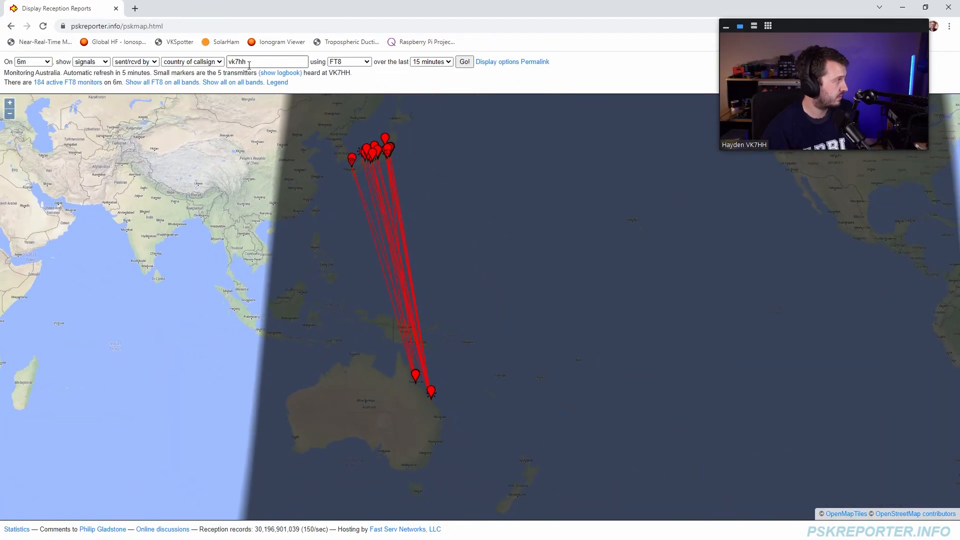
{"action": "left_click", "coordinate": [432, 398]}
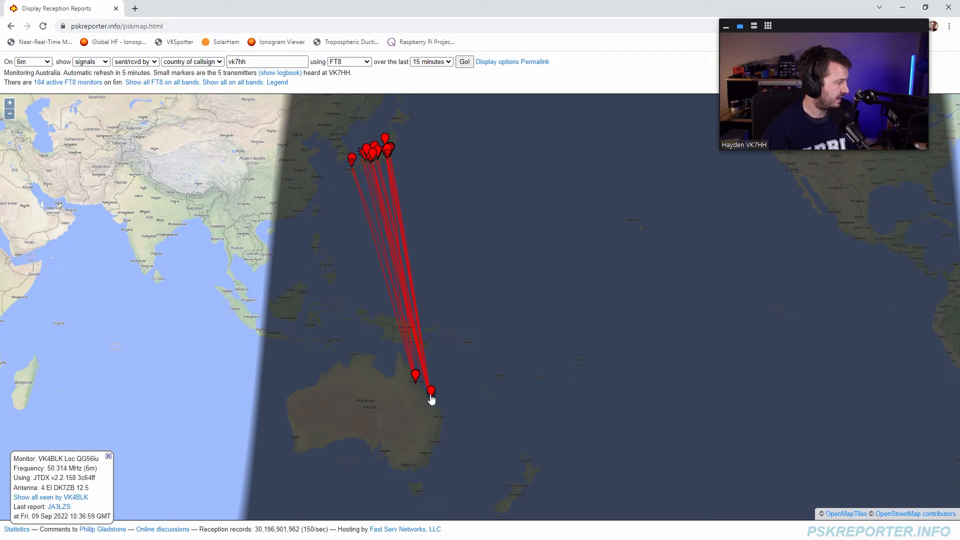
{"action": "left_click", "coordinate": [416, 379]}
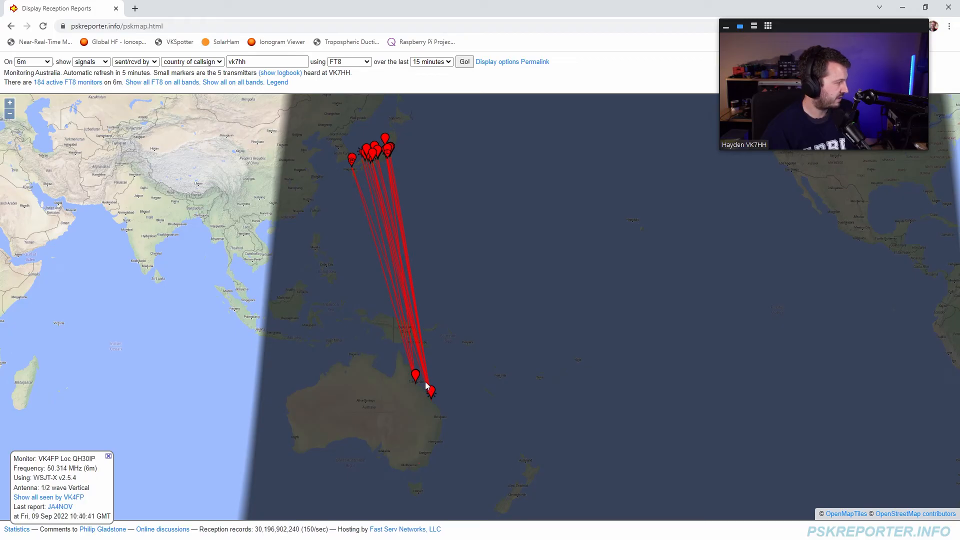
{"action": "left_click", "coordinate": [431, 393]}
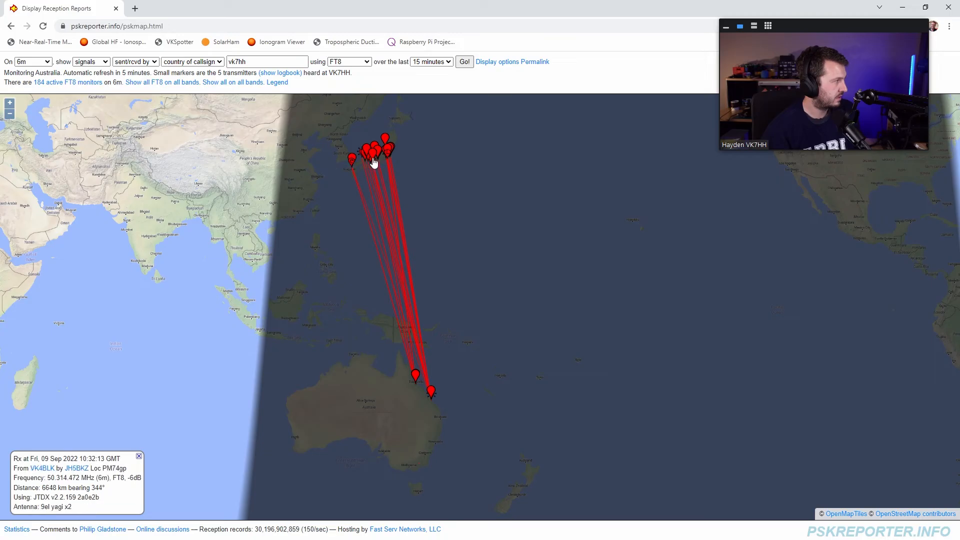
Examine the 6m reception reports from the stations across Japan and their paths to Australia
{"action": "scroll", "coordinate": [372, 154], "scroll_direction": "up", "scroll_amount": 1}
{"action": "scroll", "coordinate": [358, 163], "scroll_direction": "up", "scroll_amount": 3}
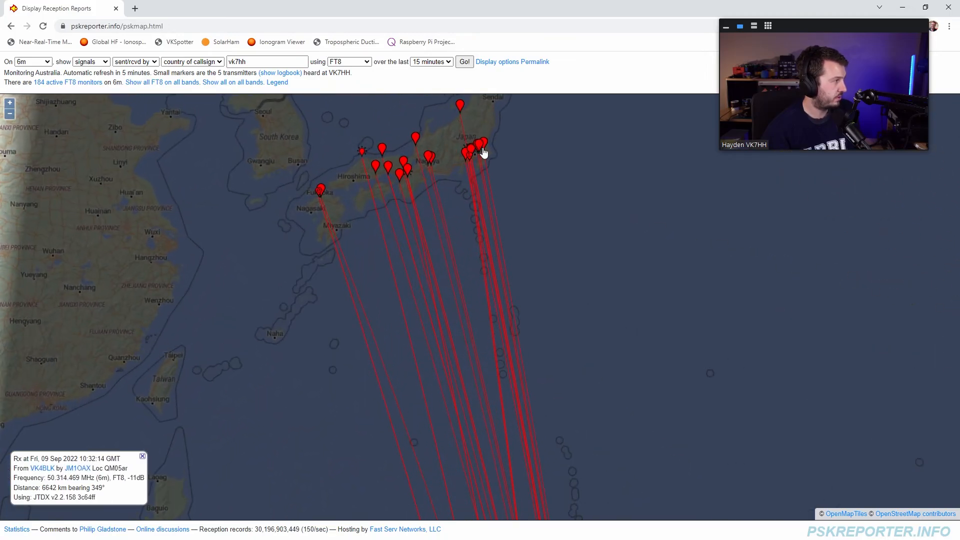
{"action": "scroll", "coordinate": [422, 350], "scroll_direction": "down", "scroll_amount": 3}
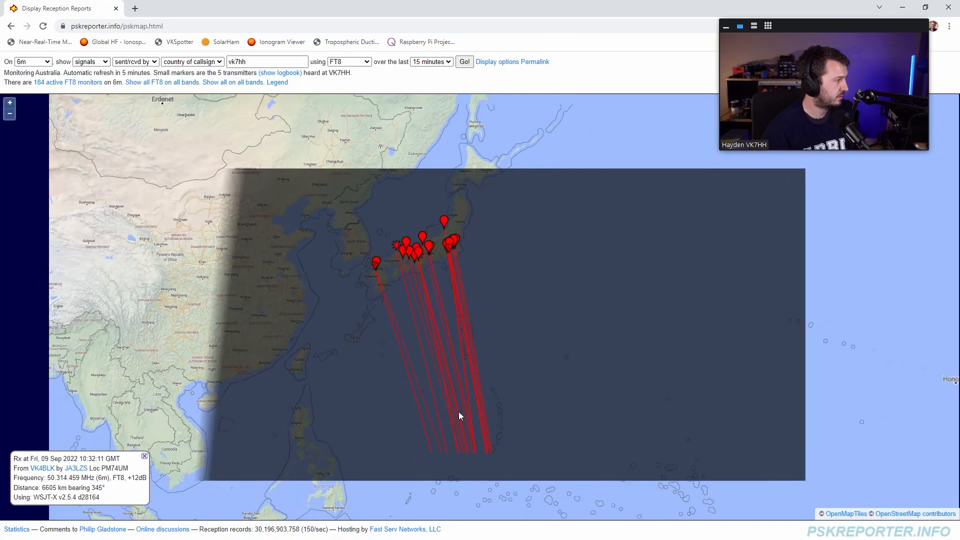
{"action": "left_click_drag", "start_coordinate": [458, 412], "coordinate": [418, 217]}
{"action": "scroll", "coordinate": [443, 346], "scroll_direction": "down", "scroll_amount": 2}
{"action": "scroll", "coordinate": [443, 346], "scroll_direction": "down", "scroll_amount": 1}
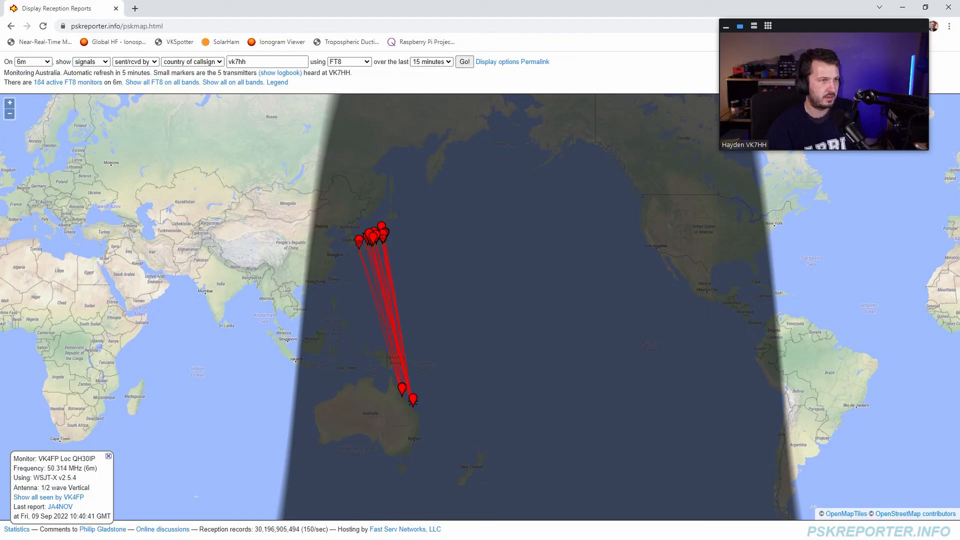
Switch to the HamAlert site, review its triggers list and compare it with the PSK Reporter map
{"action": "left_click_drag", "start_coordinate": [959, 100], "coordinate": [155, 19]}
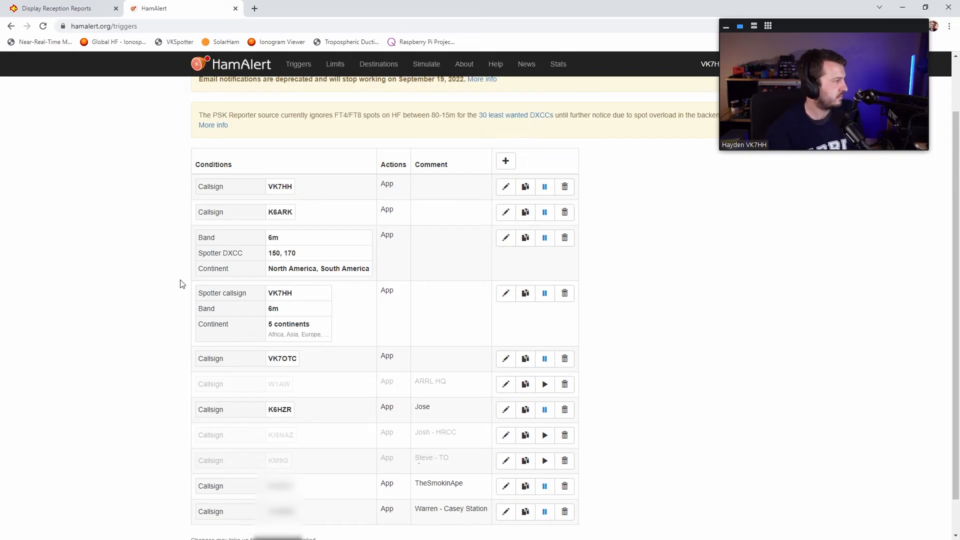
{"action": "scroll", "coordinate": [188, 238], "scroll_direction": "up", "scroll_amount": 1}
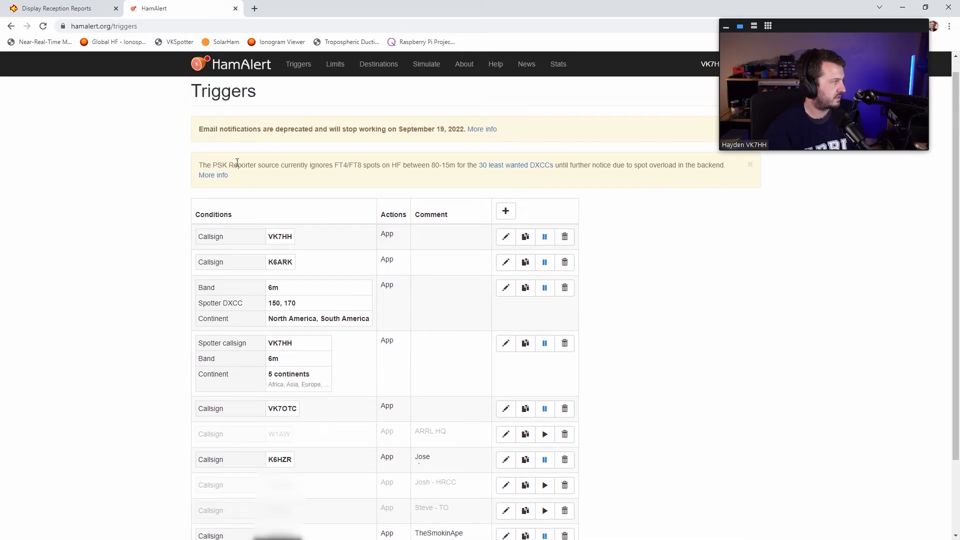
{"action": "scroll", "coordinate": [237, 162], "scroll_direction": "down", "scroll_amount": 1}
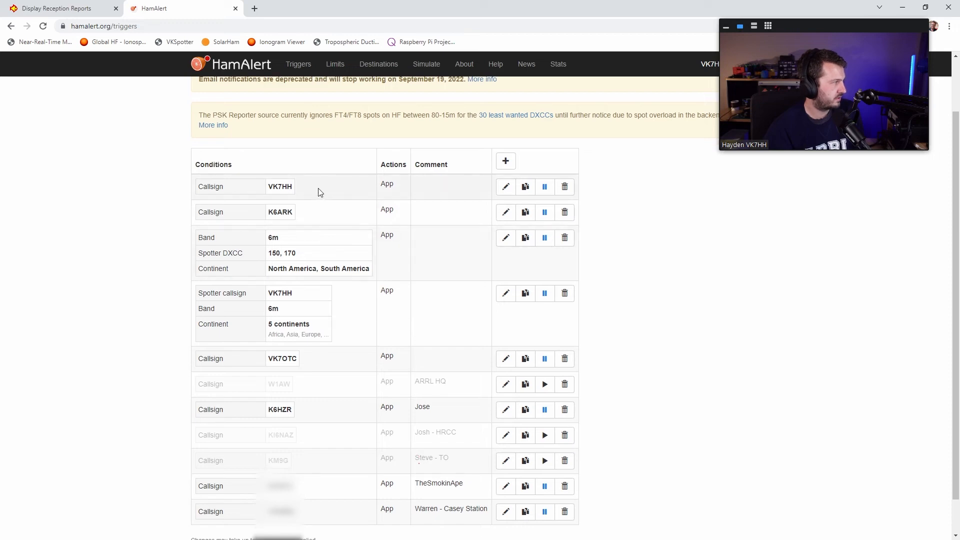
{"action": "left_click", "coordinate": [55, 9]}
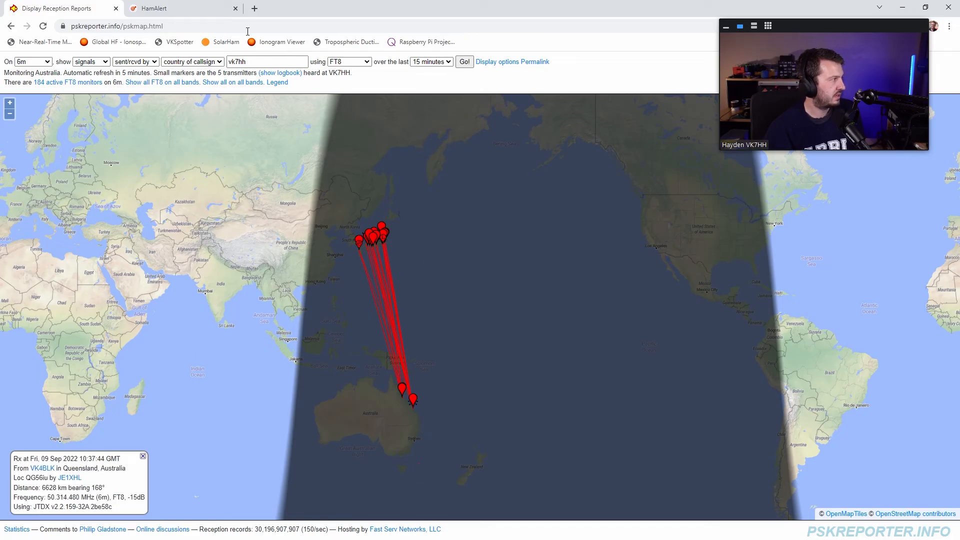
{"action": "left_click", "coordinate": [170, 8]}
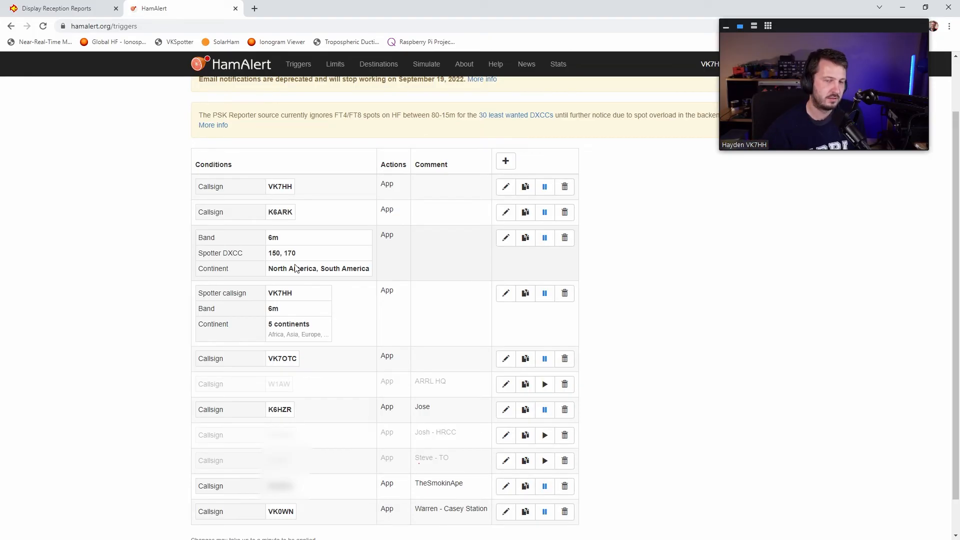
Examine the HamAlert 6m trigger's band, Spotter DXCC 150 and 170, and North and South America continent conditions
{"action": "scroll", "coordinate": [273, 248], "scroll_direction": "down", "scroll_amount": 1}
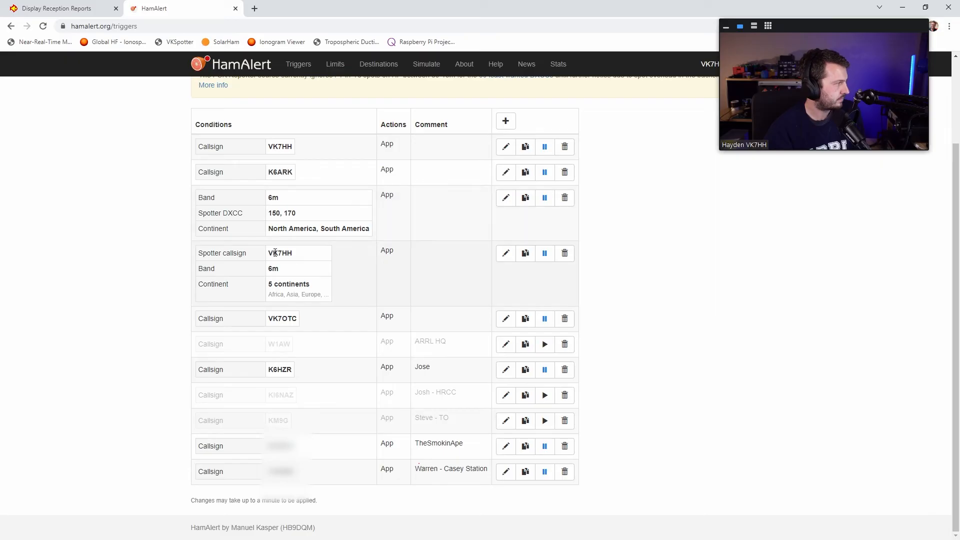
{"action": "left_click_drag", "start_coordinate": [284, 202], "coordinate": [269, 198]}
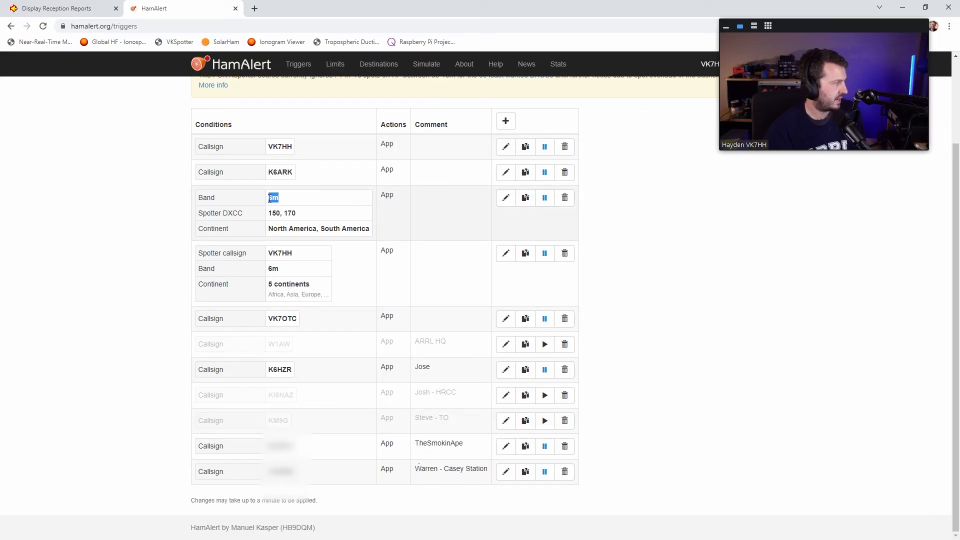
{"action": "left_click", "coordinate": [303, 215]}
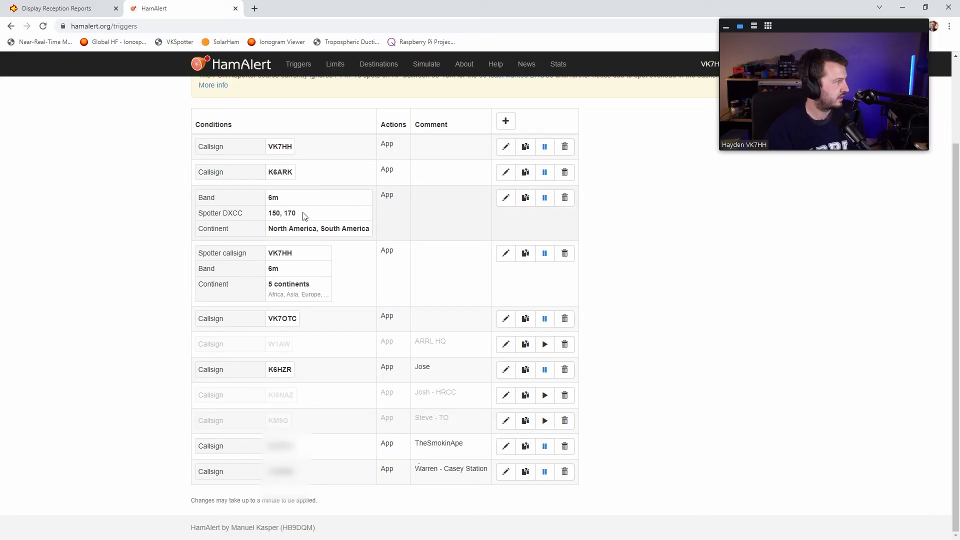
{"action": "left_click_drag", "start_coordinate": [269, 232], "coordinate": [372, 229]}
{"action": "left_click", "coordinate": [289, 225]}
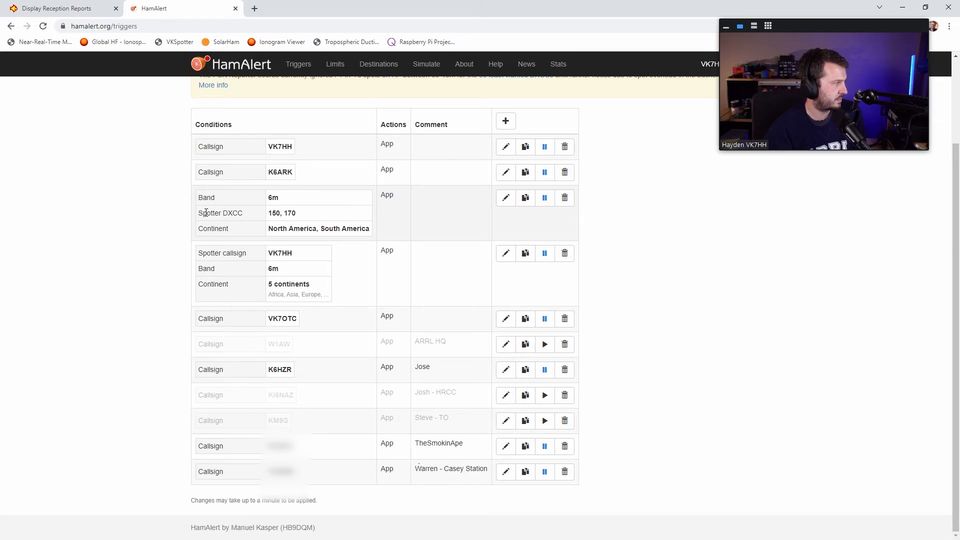
{"action": "left_click_drag", "start_coordinate": [205, 212], "coordinate": [245, 214]}
{"action": "left_click_drag", "start_coordinate": [320, 217], "coordinate": [270, 214]}
{"action": "left_click", "coordinate": [274, 214]}
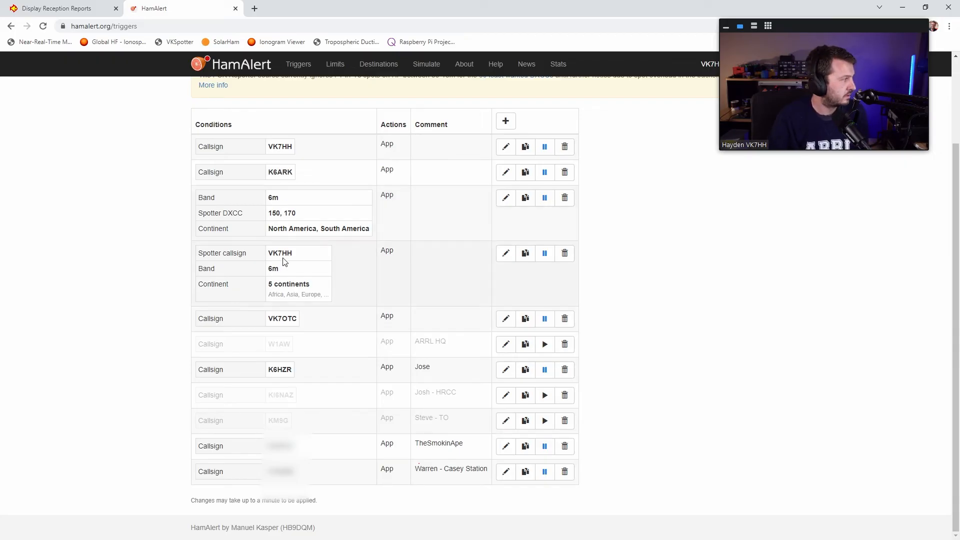
Examine the HamAlert trigger with a spotter callsign condition, its 6m band and its five-continent setting
{"action": "left_click_drag", "start_coordinate": [301, 256], "coordinate": [265, 258]}
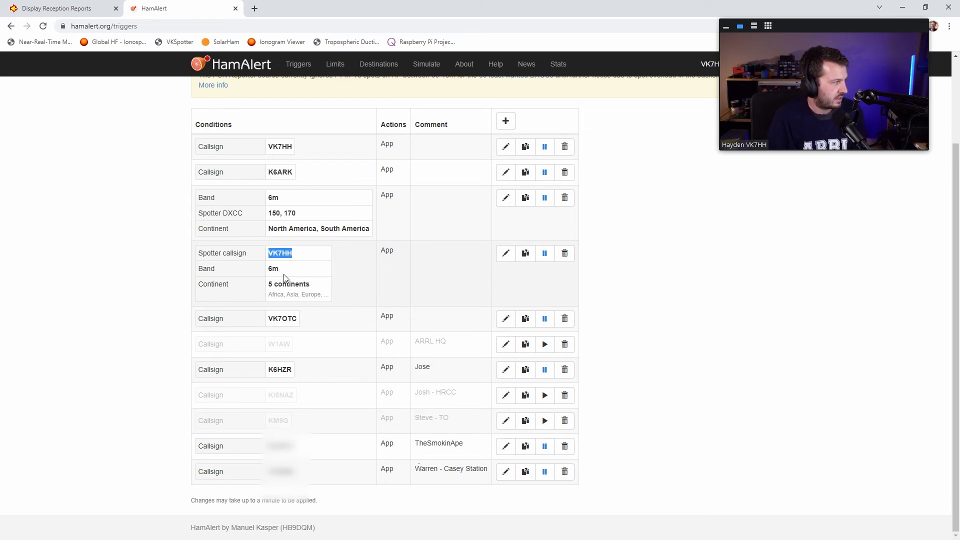
{"action": "left_click_drag", "start_coordinate": [281, 273], "coordinate": [269, 269]}
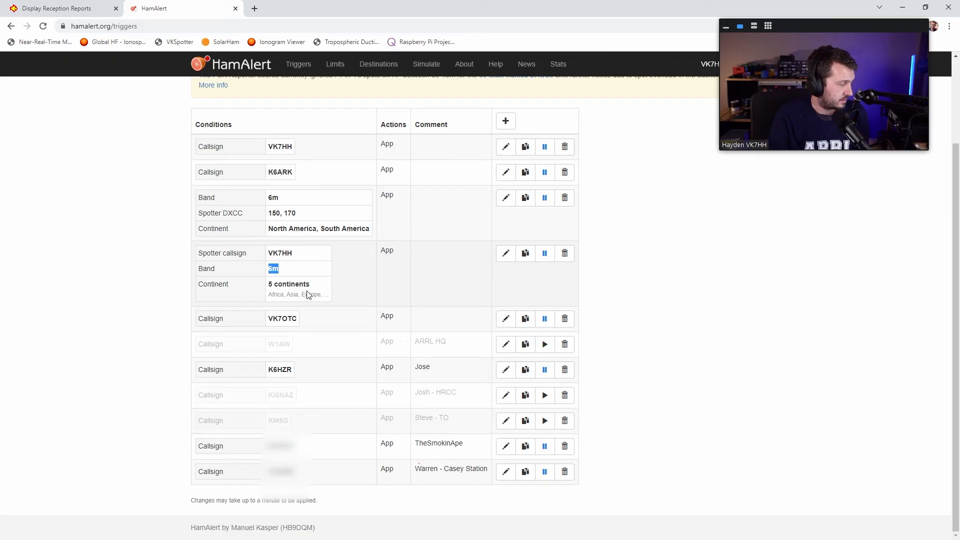
{"action": "left_click", "coordinate": [455, 331]}
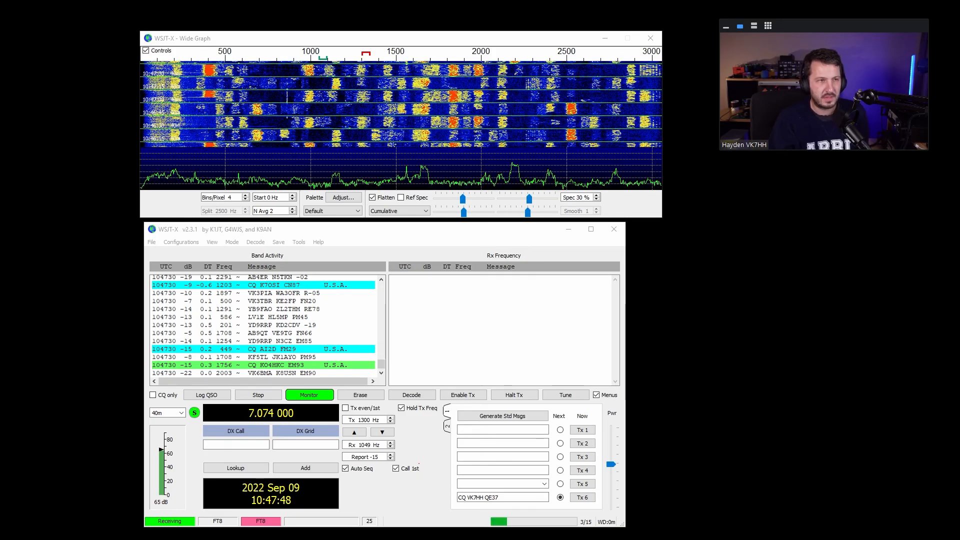
Bring the gridtracker.org site into view, maximize its browser window and skim the home page
{"action": "left_click_drag", "start_coordinate": [959, 124], "coordinate": [439, 124]}
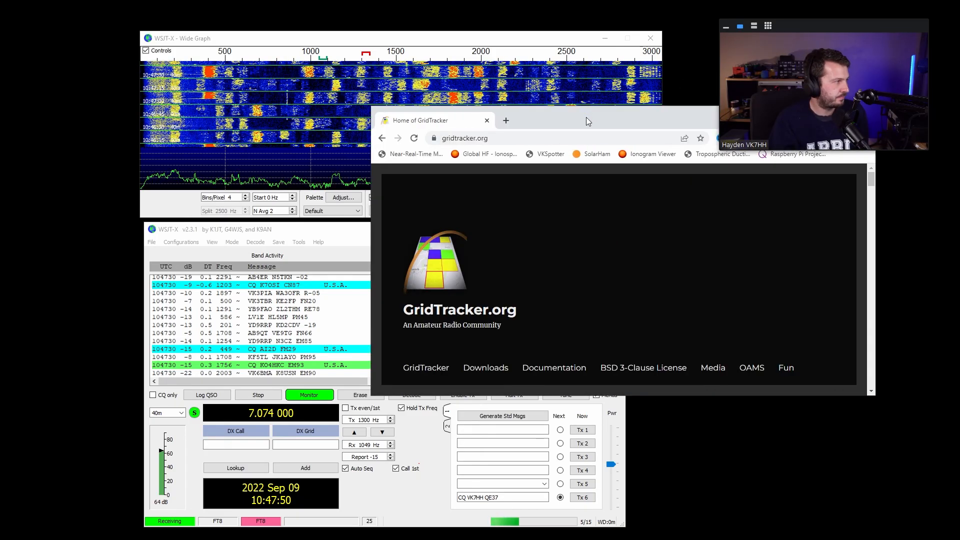
{"action": "double_click", "coordinate": [588, 121]}
{"action": "scroll", "coordinate": [568, 292], "scroll_direction": "down", "scroll_amount": 1}
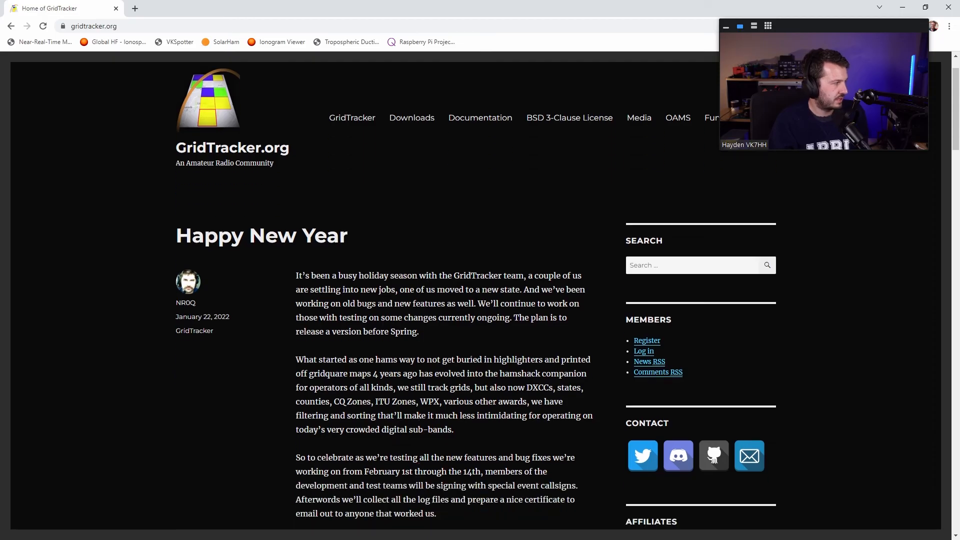
{"action": "scroll", "coordinate": [568, 292], "scroll_direction": "down", "scroll_amount": 10}
{"action": "scroll", "coordinate": [568, 292], "scroll_direction": "up", "scroll_amount": 11}
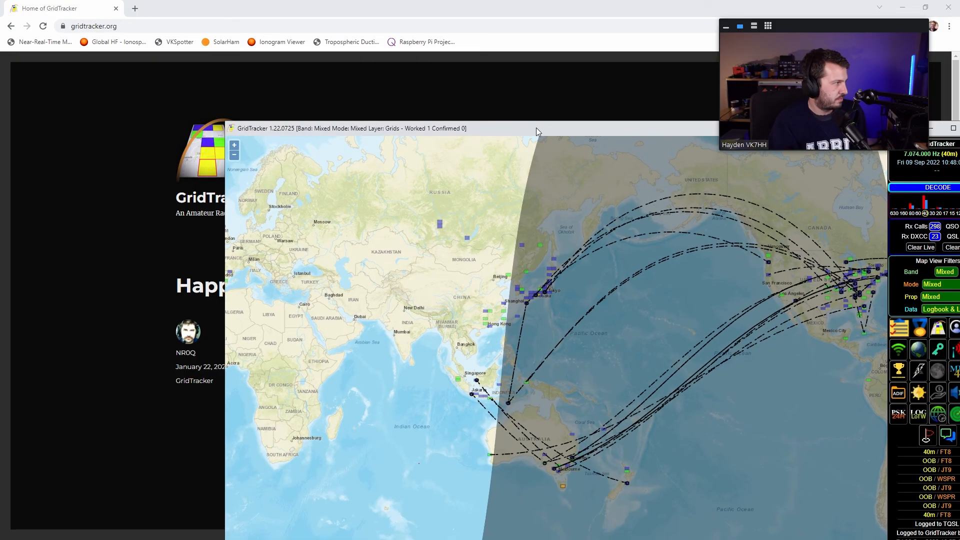
Switch to the GridTracker application, maximize it and examine the signal paths between western Australia and eastern North America
{"action": "double_click", "coordinate": [536, 128]}
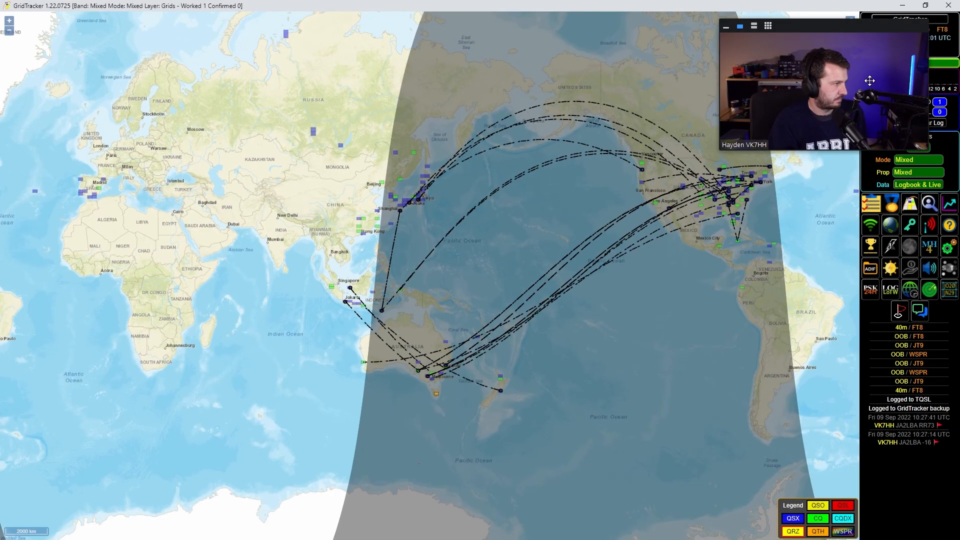
{"action": "left_click_drag", "start_coordinate": [807, 26], "coordinate": [97, 7]}
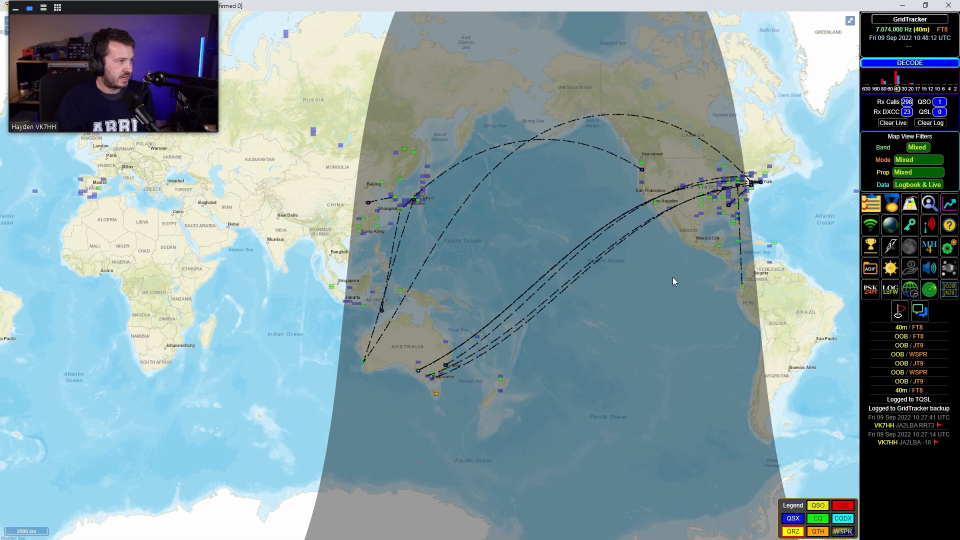
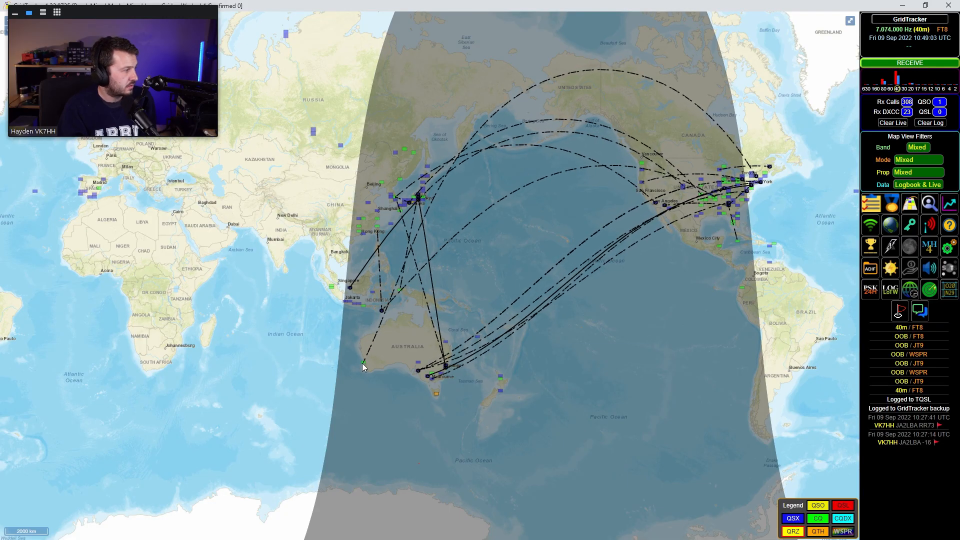
{"action": "mouse_move", "coordinate": [364, 361]}
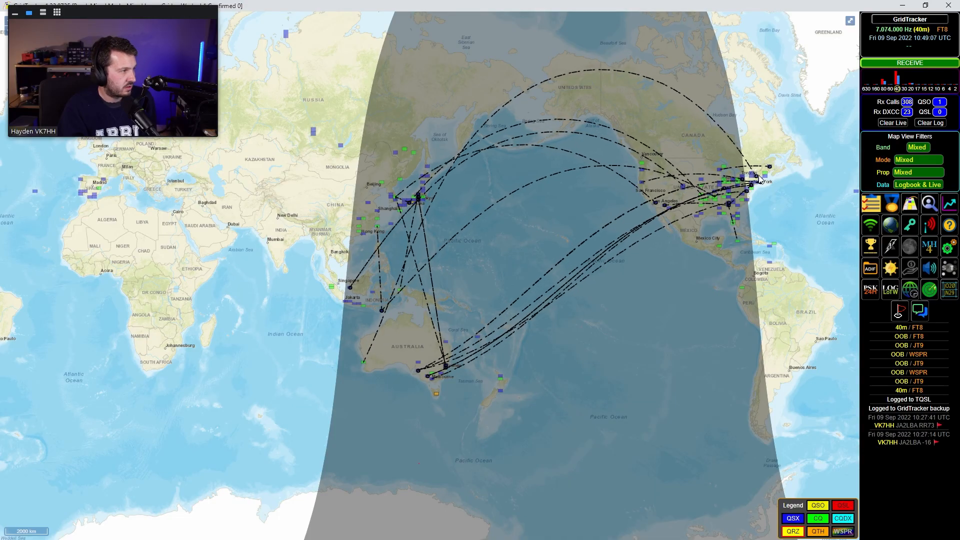
{"action": "mouse_move", "coordinate": [759, 178]}
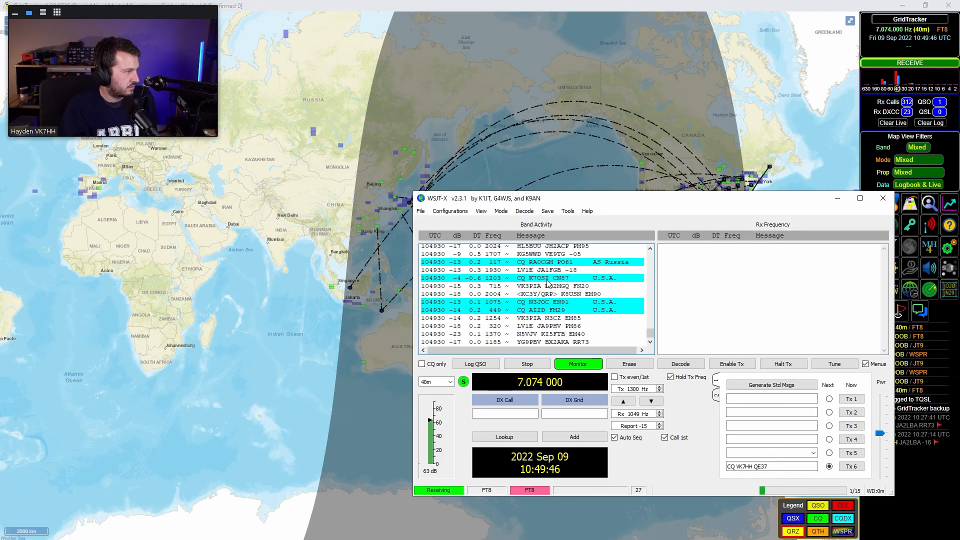
Answer the CQ from the U.S. station in grid CN87 in WSJT-X on 40m, and return to GridTracker
{"action": "double_click", "coordinate": [548, 280]}
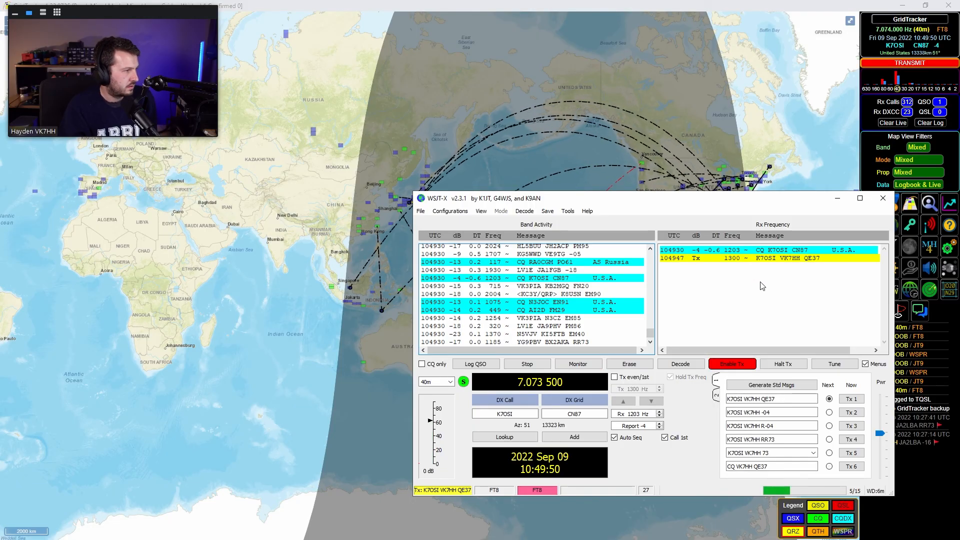
{"action": "left_click", "coordinate": [672, 4]}
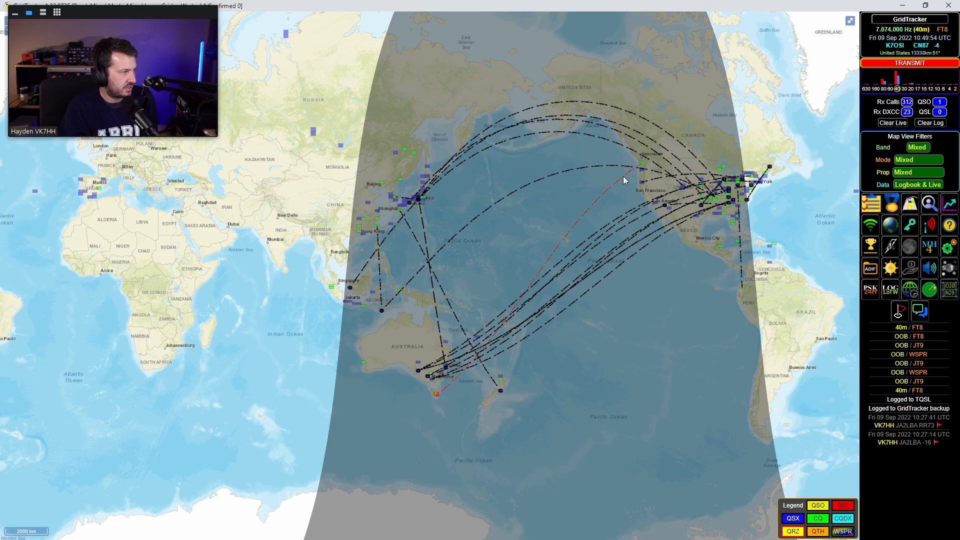
Inspect the called station's details and its CN87 grid square near Seattle on the GridTracker map
{"action": "mouse_move", "coordinate": [645, 163]}
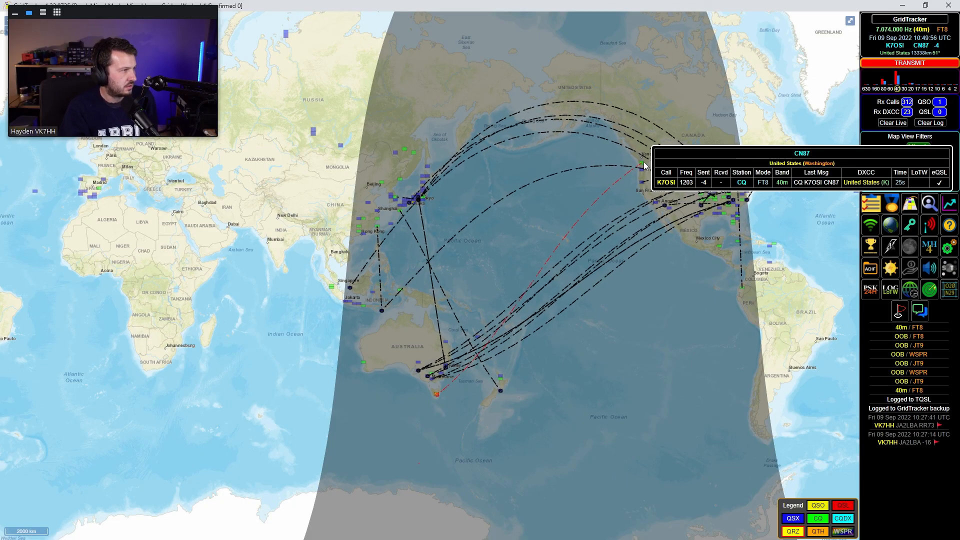
{"action": "scroll", "coordinate": [644, 163], "scroll_direction": "up", "scroll_amount": 2}
{"action": "scroll", "coordinate": [644, 164], "scroll_direction": "up", "scroll_amount": 2}
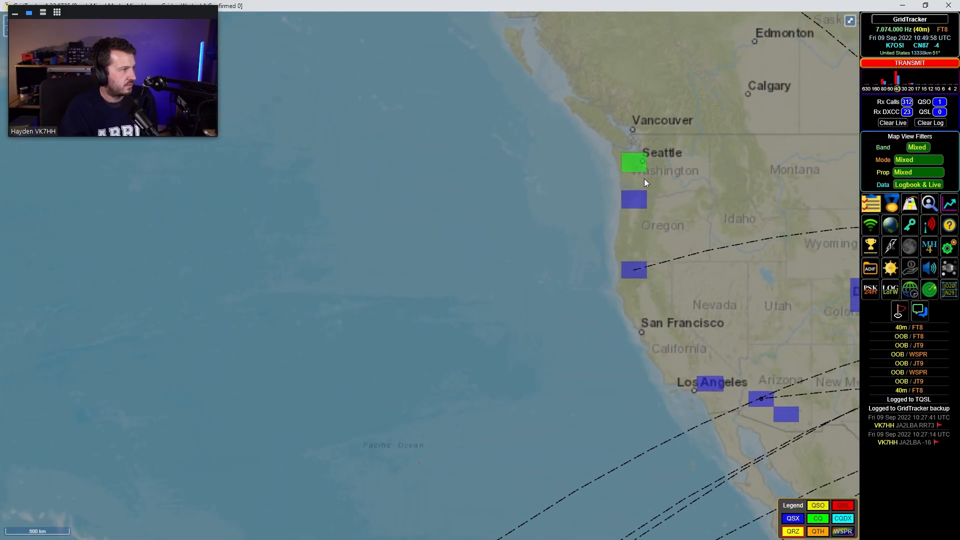
{"action": "scroll", "coordinate": [583, 182], "scroll_direction": "down", "scroll_amount": 4}
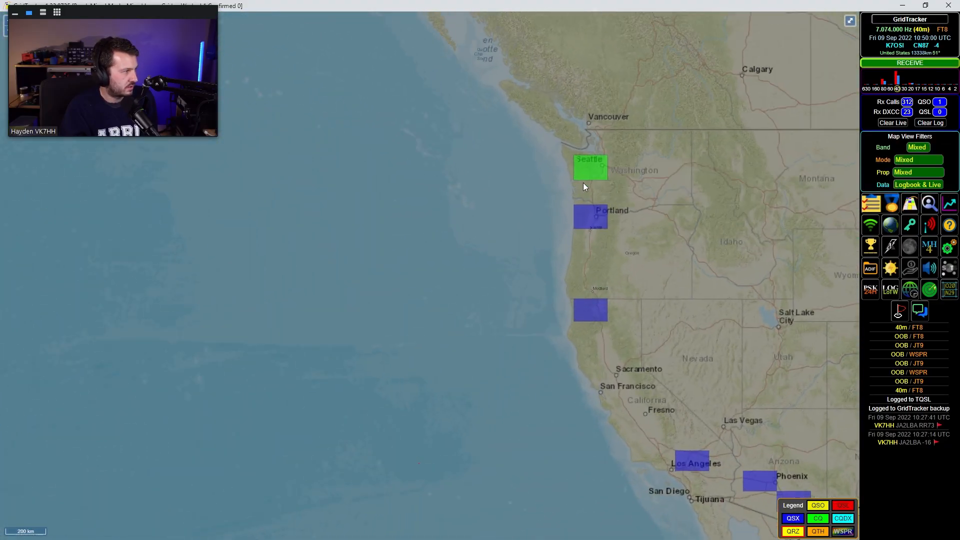
{"action": "scroll", "coordinate": [618, 355], "scroll_direction": "up", "scroll_amount": 1}
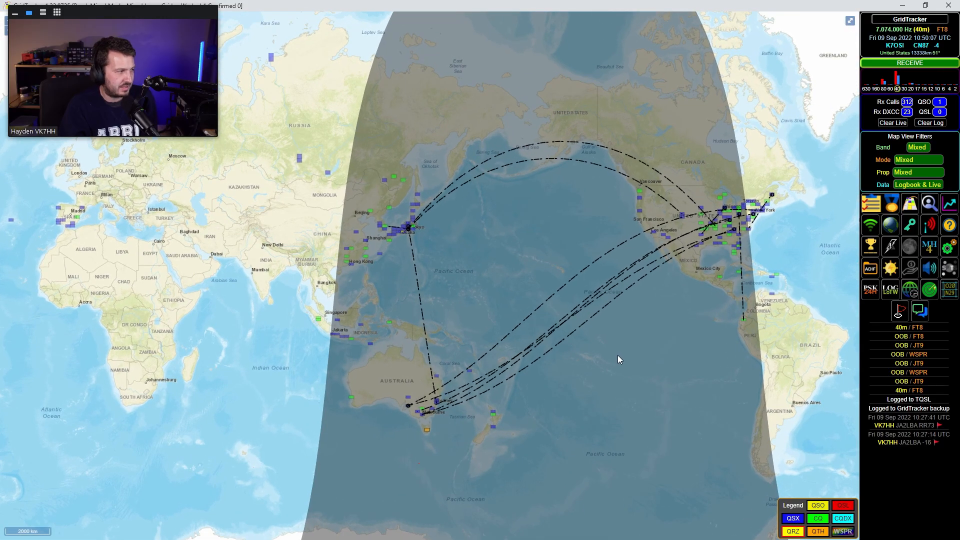
{"action": "left_click_drag", "start_coordinate": [617, 355], "coordinate": [599, 358]}
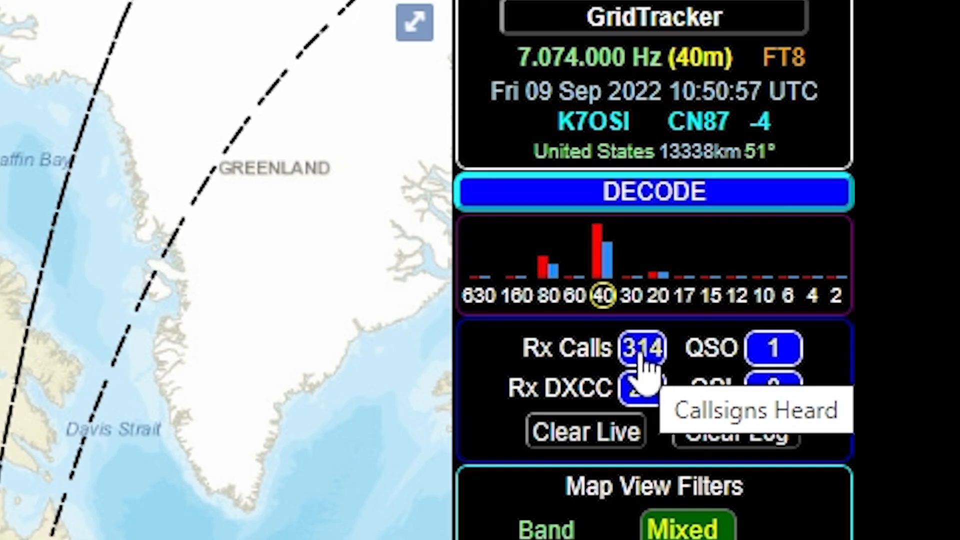
Open GridTracker's live list of callsigns heard and review its entries alongside the DXCC table
{"action": "left_click", "coordinate": [645, 368]}
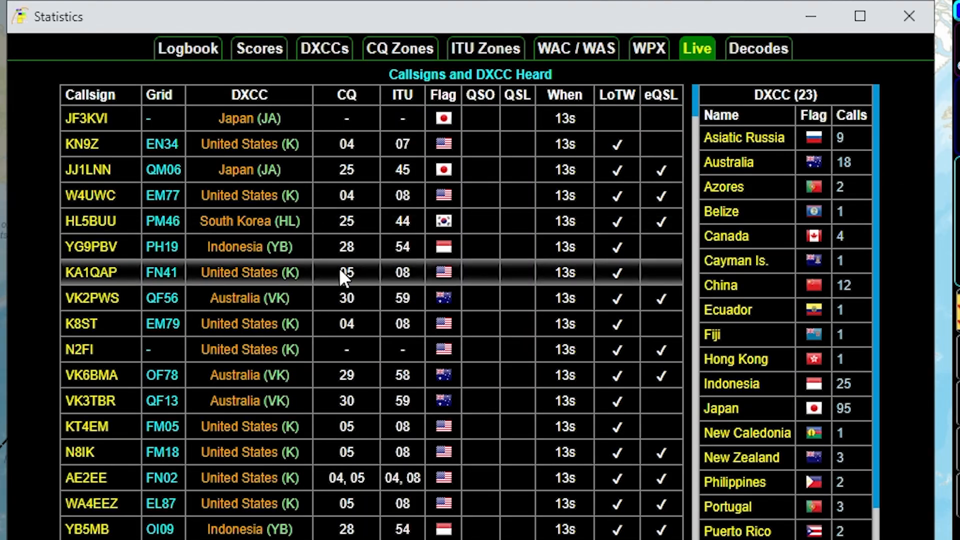
{"action": "scroll", "coordinate": [340, 270], "scroll_direction": "down", "scroll_amount": 4}
{"action": "scroll", "coordinate": [359, 379], "scroll_direction": "down", "scroll_amount": 20}
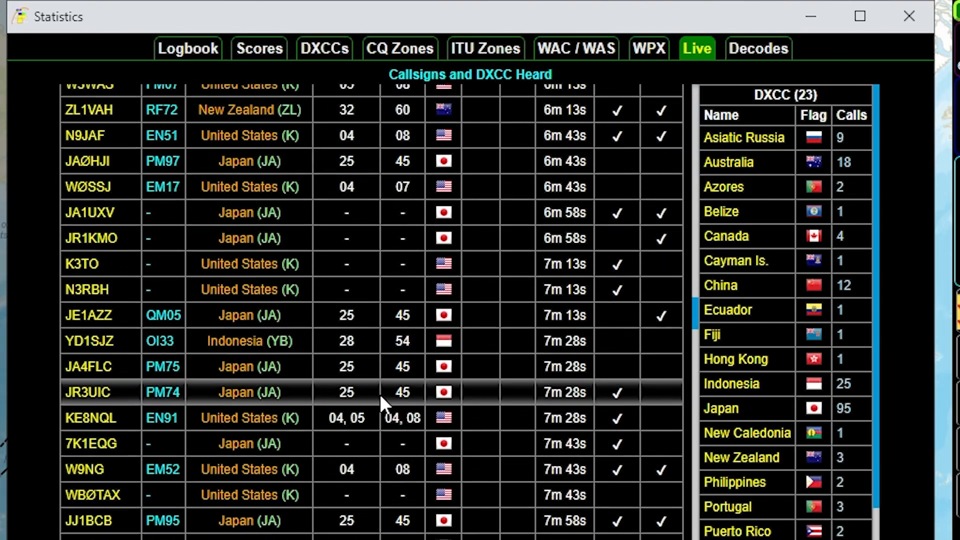
{"action": "scroll", "coordinate": [563, 370], "scroll_direction": "down", "scroll_amount": 20}
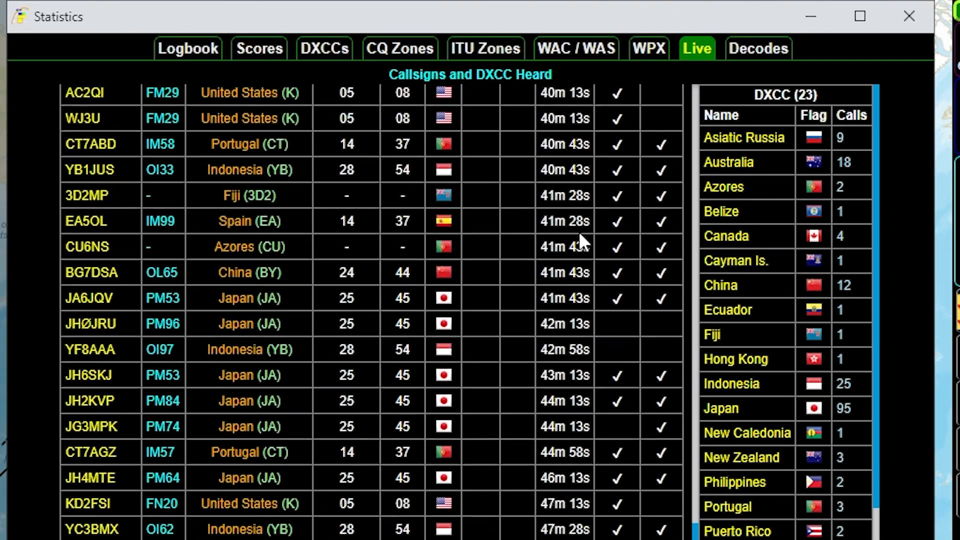
{"action": "scroll", "coordinate": [599, 403], "scroll_direction": "up", "scroll_amount": 20}
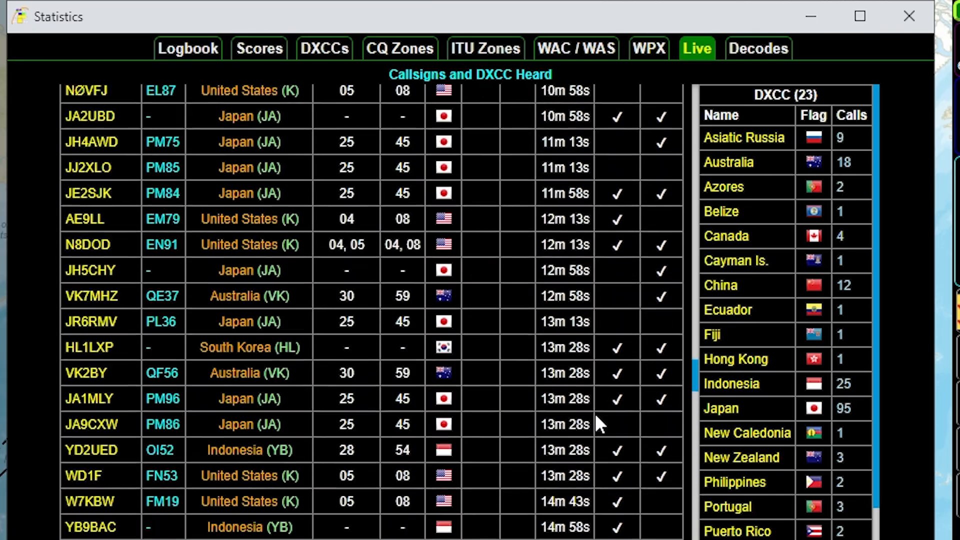
{"action": "scroll", "coordinate": [589, 439], "scroll_direction": "up", "scroll_amount": 20}
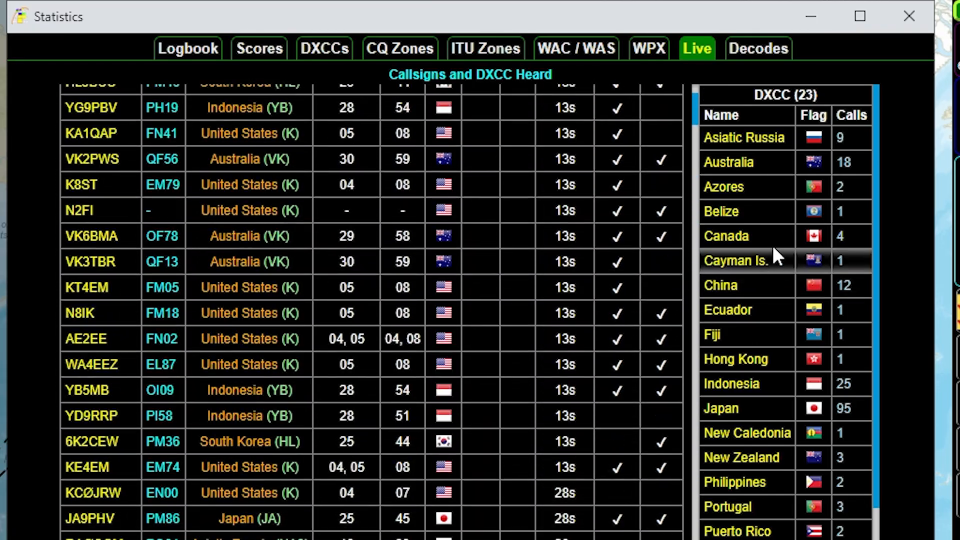